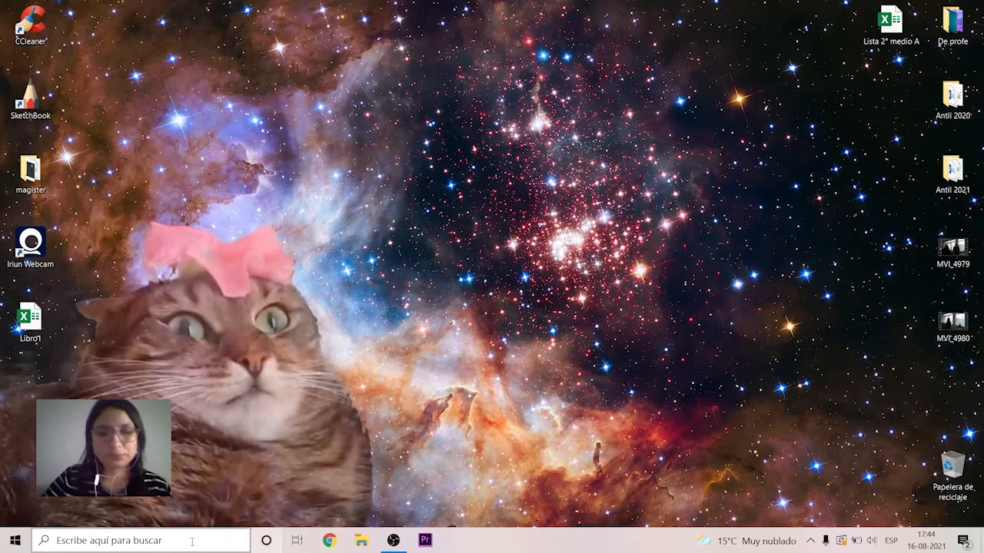
Open Excel with a blank workbook and maximize its window
{"action": "left_click", "coordinate": [14, 541]}
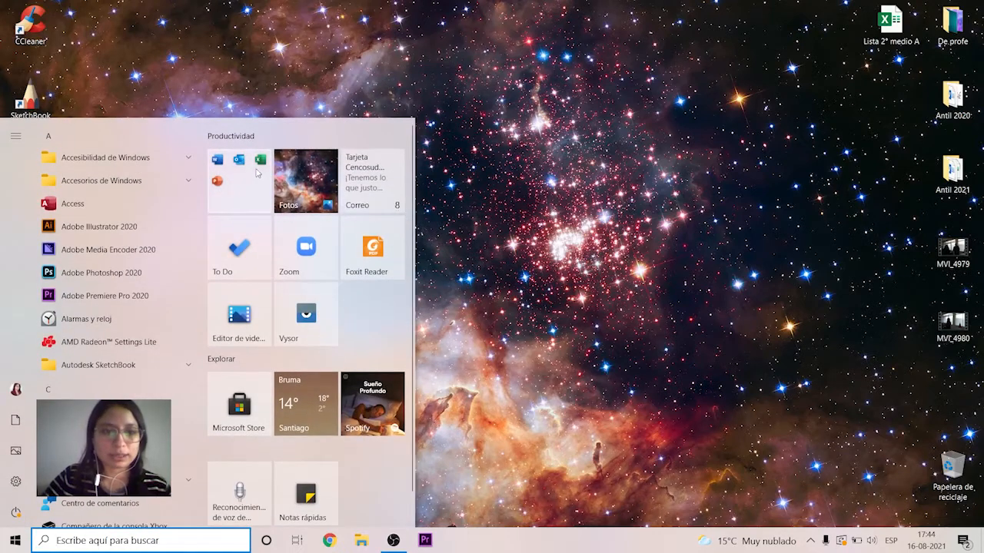
{"action": "left_click", "coordinate": [258, 172]}
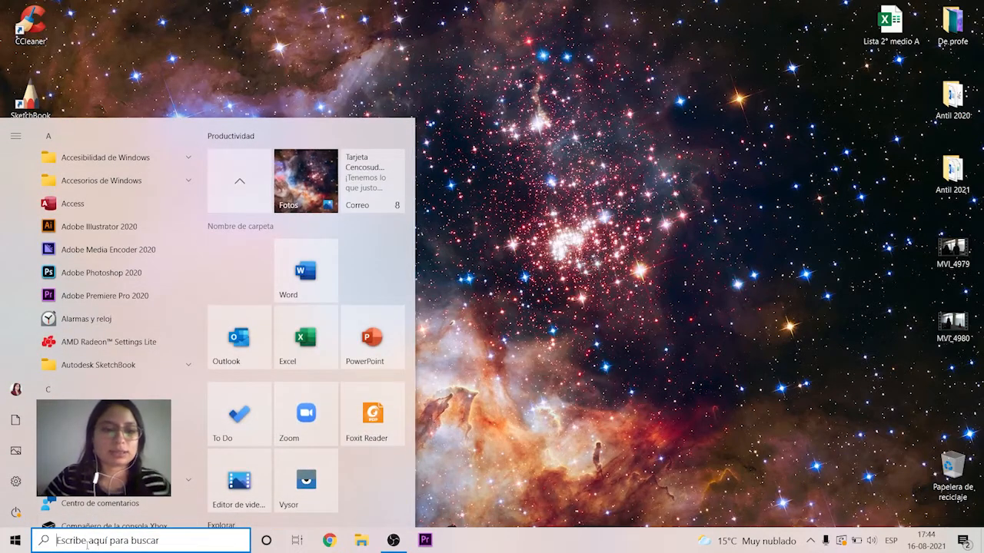
{"action": "left_click", "coordinate": [87, 541]}
{"action": "type", "text": "exce"}
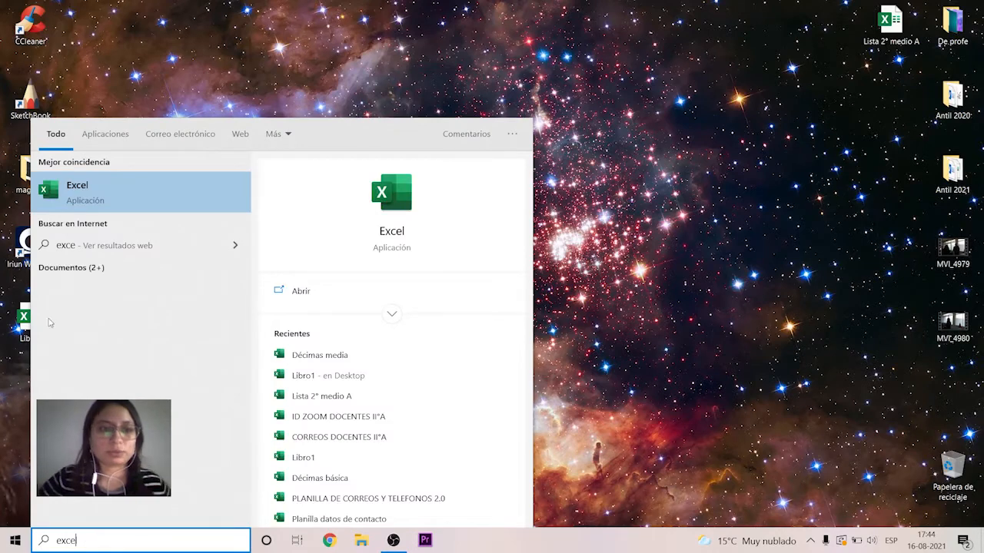
{"action": "left_click", "coordinate": [98, 202]}
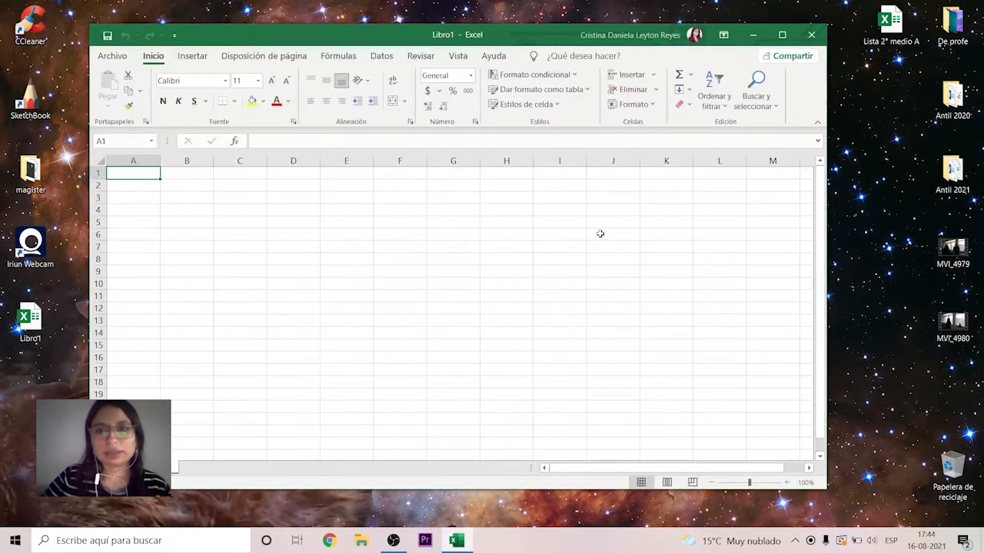
{"action": "left_click", "coordinate": [783, 33]}
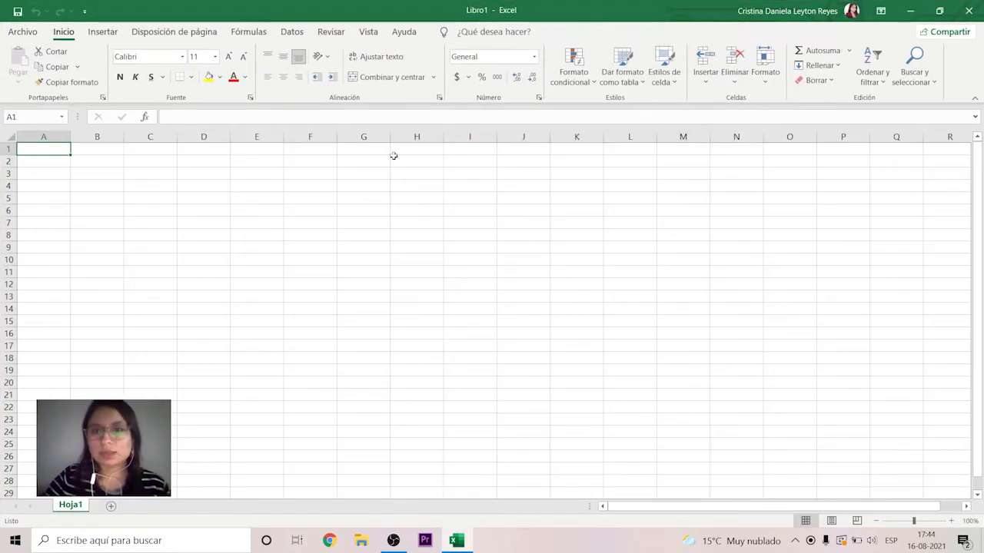
{"action": "left_click", "coordinate": [261, 222]}
{"action": "left_click_drag", "start_coordinate": [57, 154], "coordinate": [54, 160]}
{"action": "left_click", "coordinate": [101, 220]}
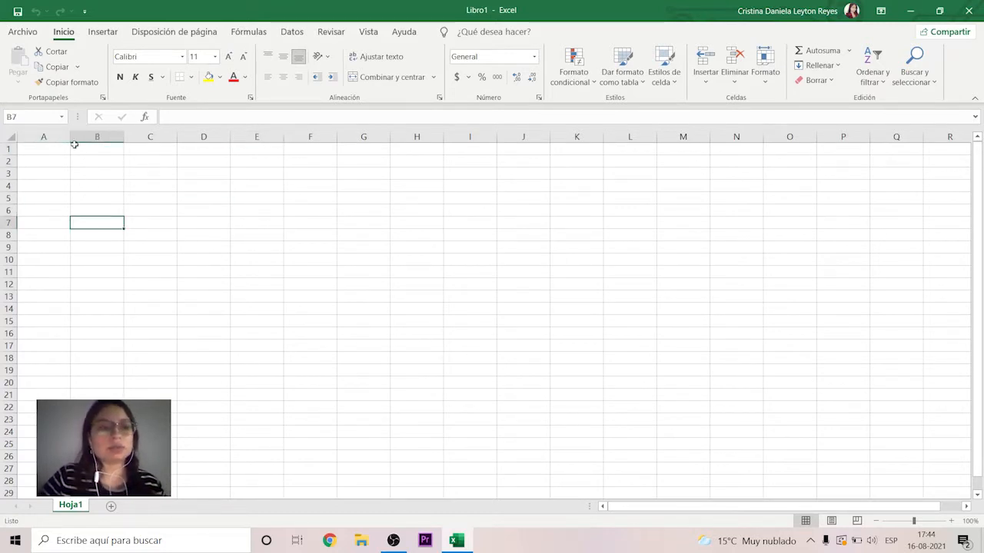
{"action": "left_click", "coordinate": [62, 149]}
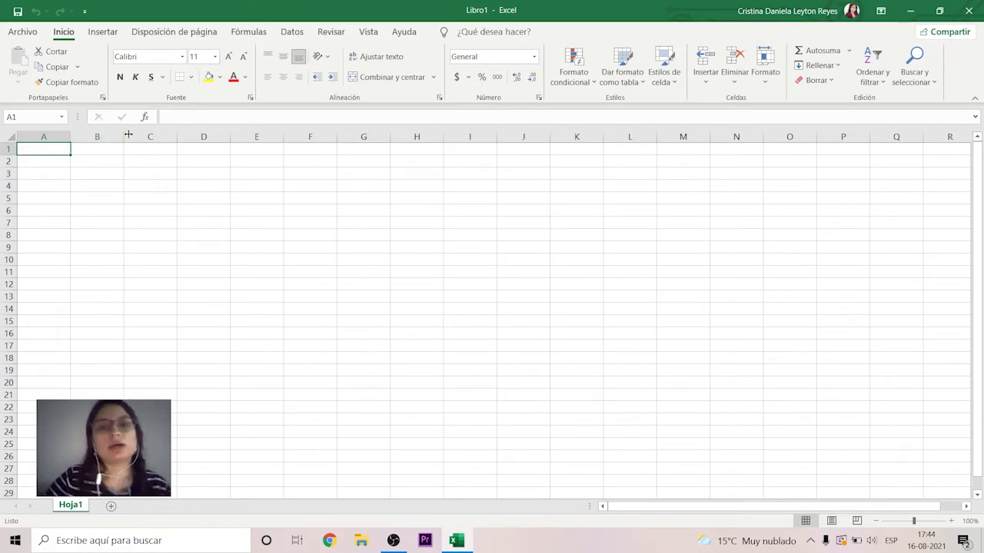
{"action": "left_click", "coordinate": [108, 185]}
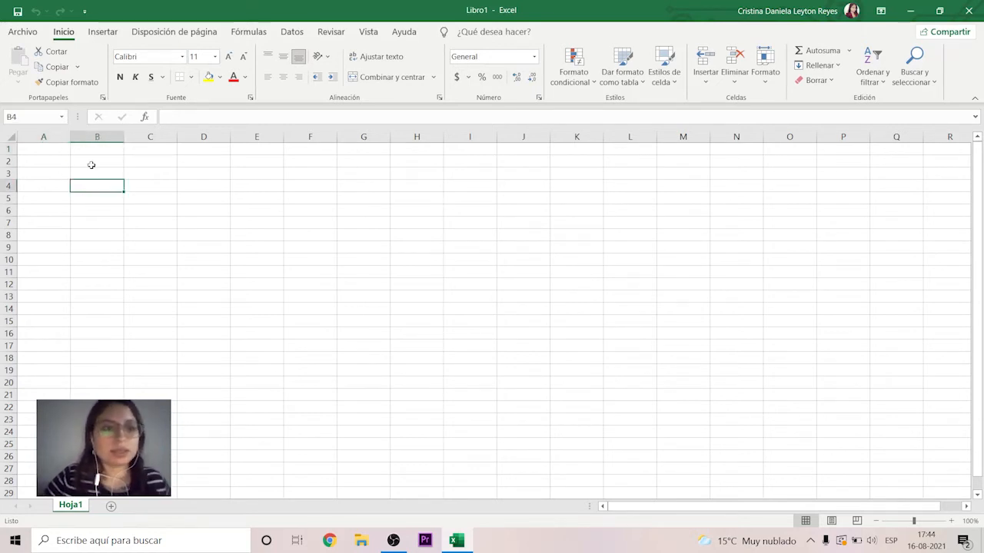
Enter the column headings Siglo XIX, Siglo XX and Siglo XXI in cells A1 to C1
{"action": "left_click", "coordinate": [58, 151]}
{"action": "type", "text": "Sigl"}
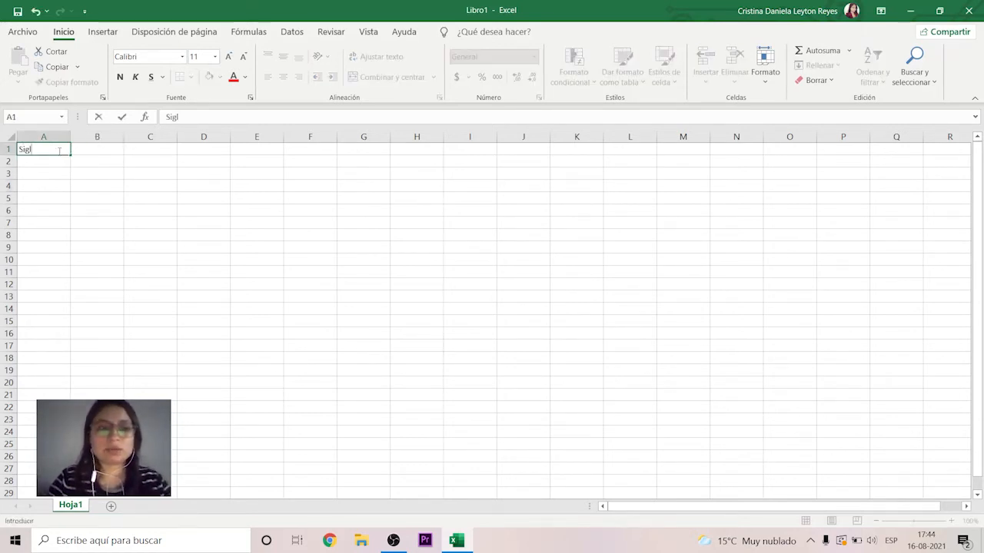
{"action": "type", "text": "o XIX"}
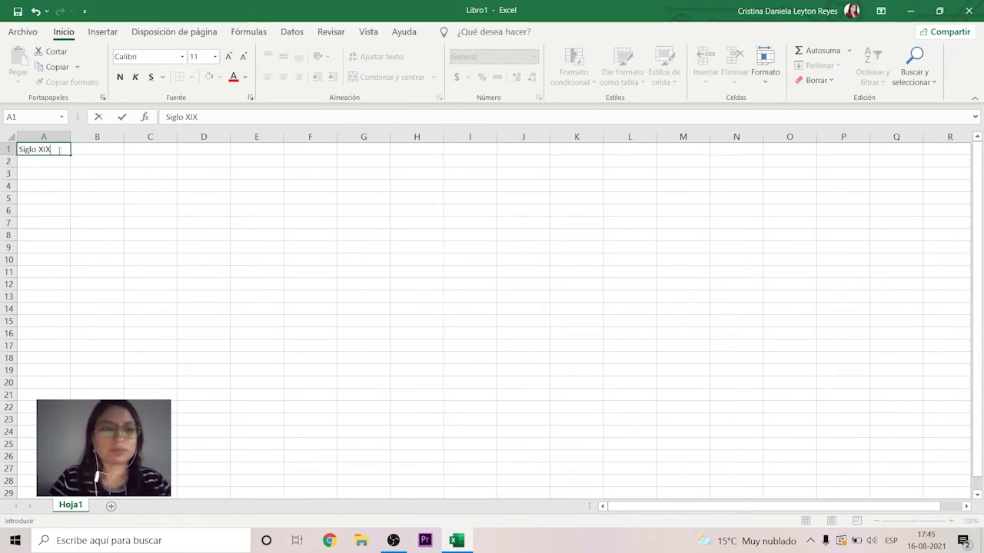
{"action": "key", "text": "Tab"}
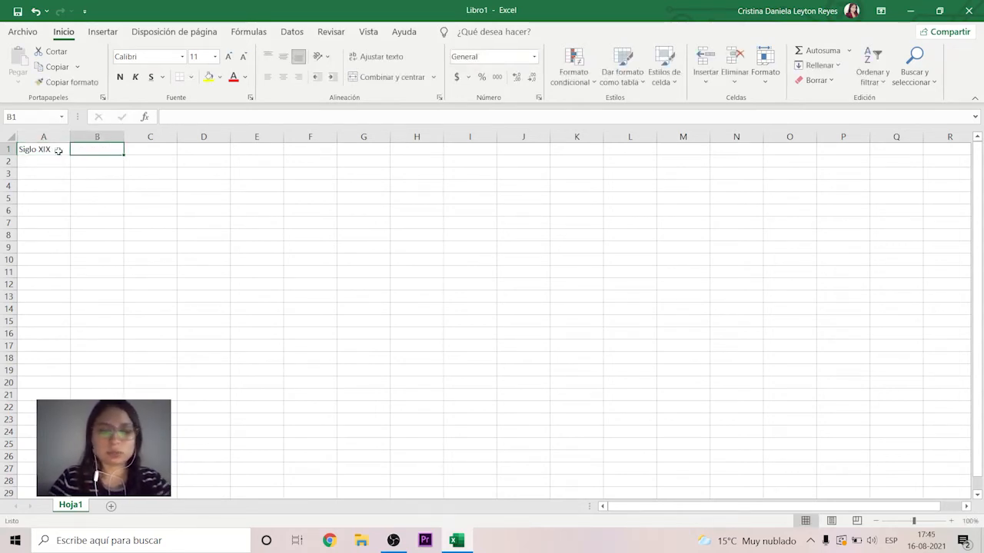
{"action": "type", "text": "Siglo XX"}
{"action": "key", "text": "Tab"}
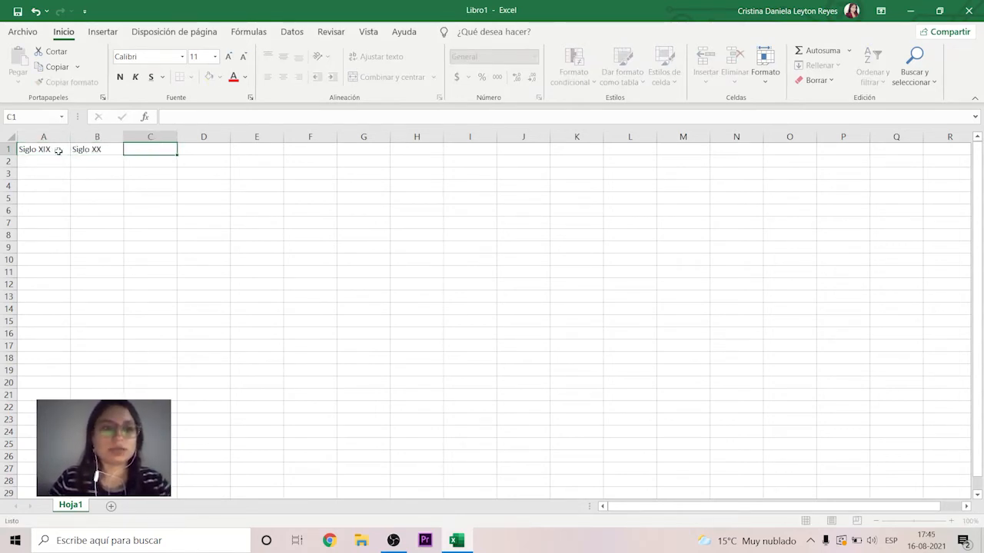
{"action": "type", "text": "Siglo XXI"}
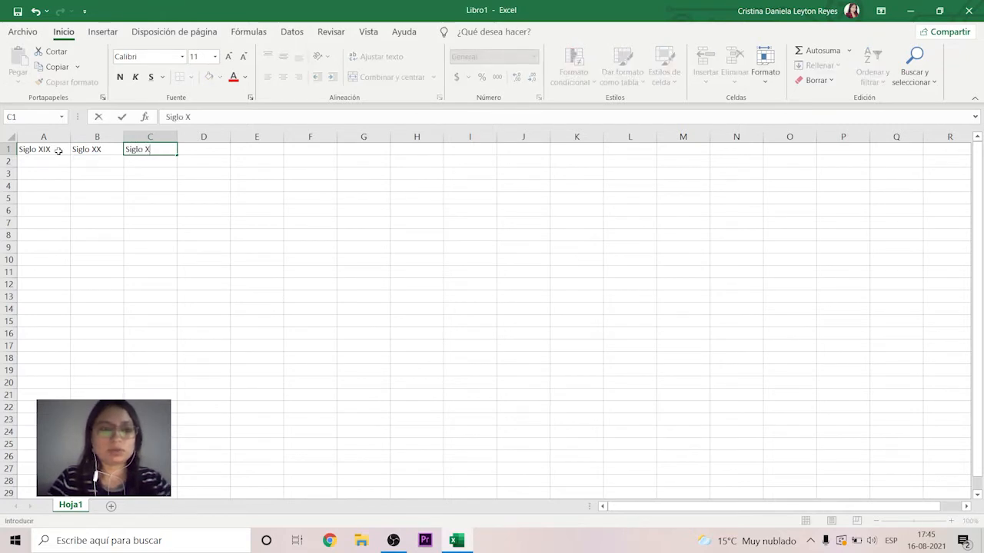
{"action": "left_click", "coordinate": [127, 181]}
{"action": "left_click", "coordinate": [59, 173]}
{"action": "left_click", "coordinate": [58, 164]}
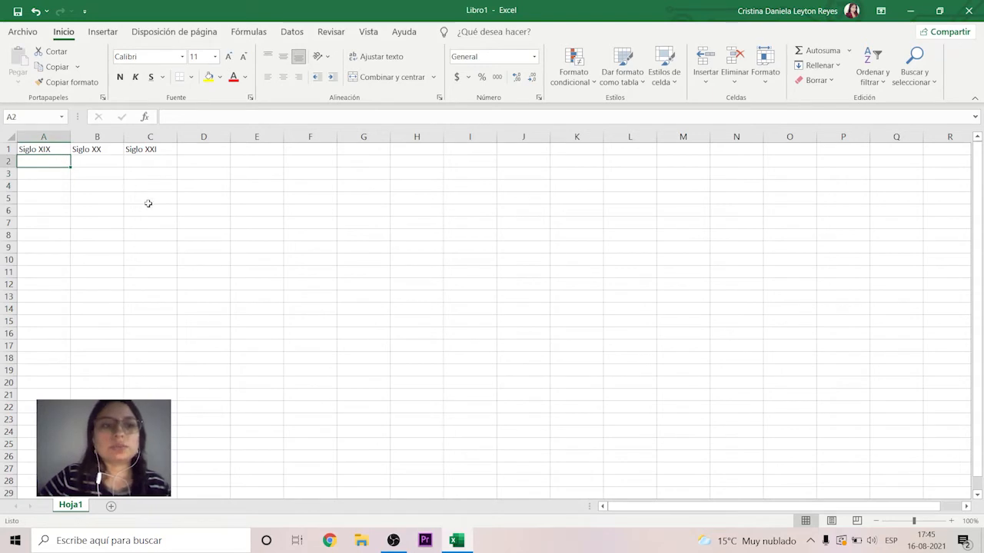
{"action": "left_click", "coordinate": [99, 259]}
{"action": "left_click", "coordinate": [57, 164]}
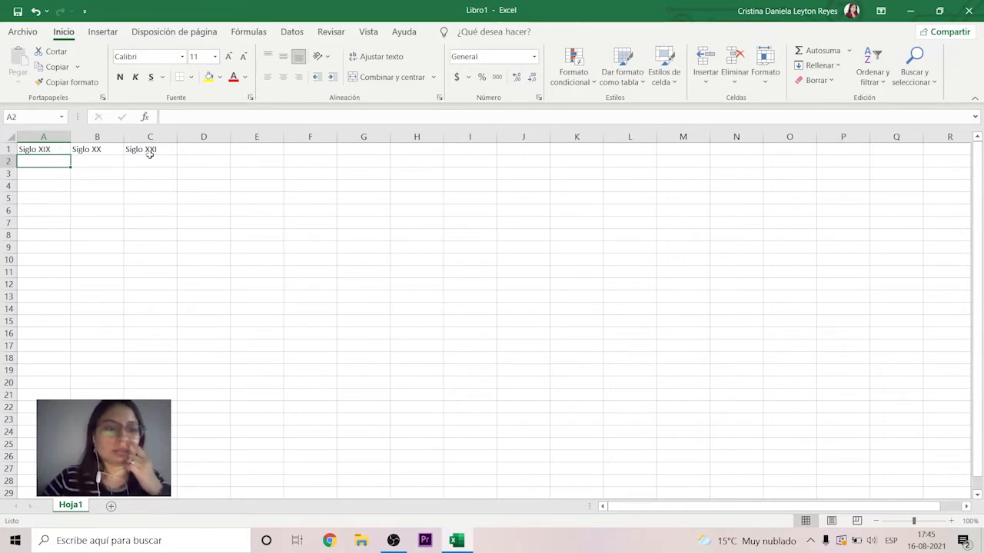
{"action": "left_click", "coordinate": [36, 154]}
{"action": "left_click", "coordinate": [85, 155]}
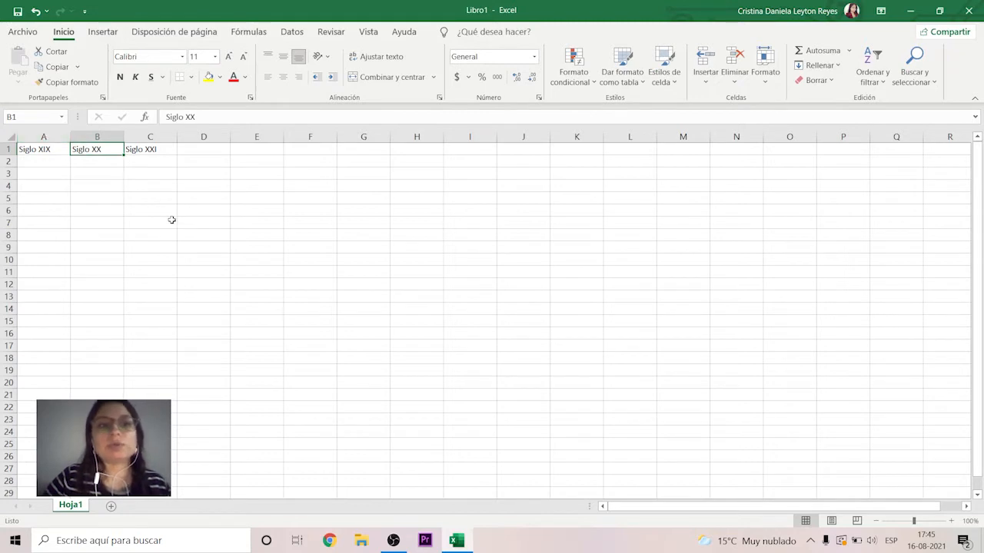
{"action": "left_click", "coordinate": [172, 220]}
{"action": "left_click", "coordinate": [50, 135]}
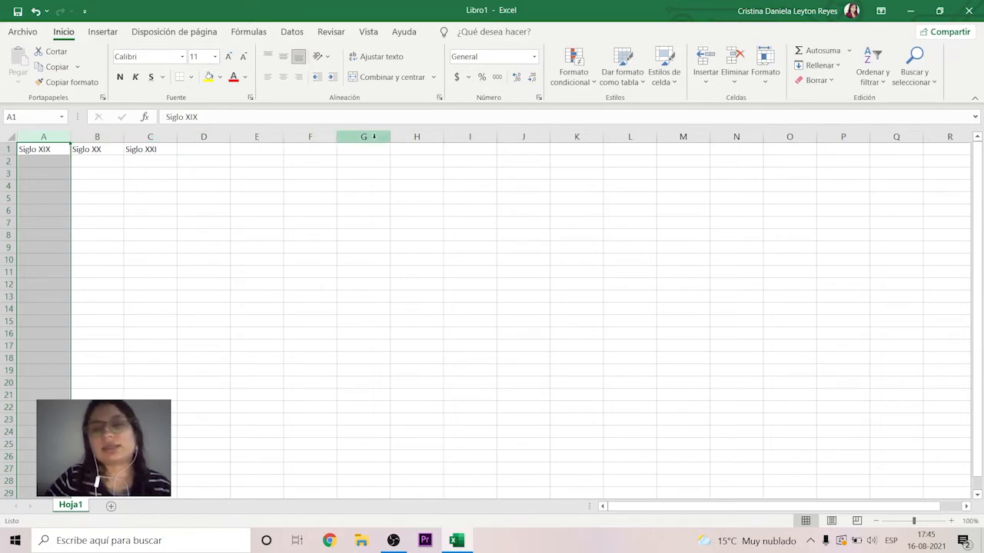
{"action": "left_click", "coordinate": [133, 232]}
{"action": "left_click", "coordinate": [9, 149]}
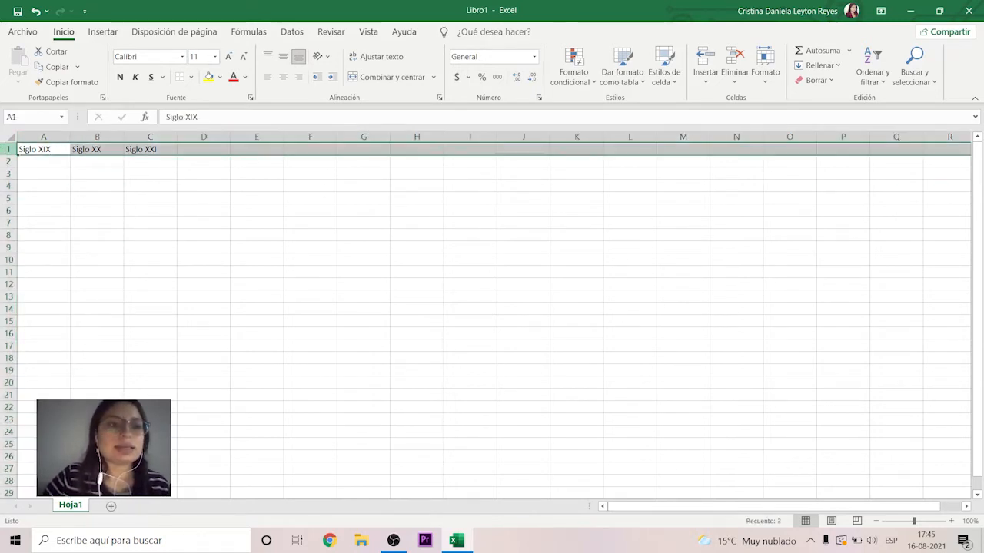
{"action": "left_click", "coordinate": [7, 162]}
{"action": "left_click", "coordinate": [8, 175]}
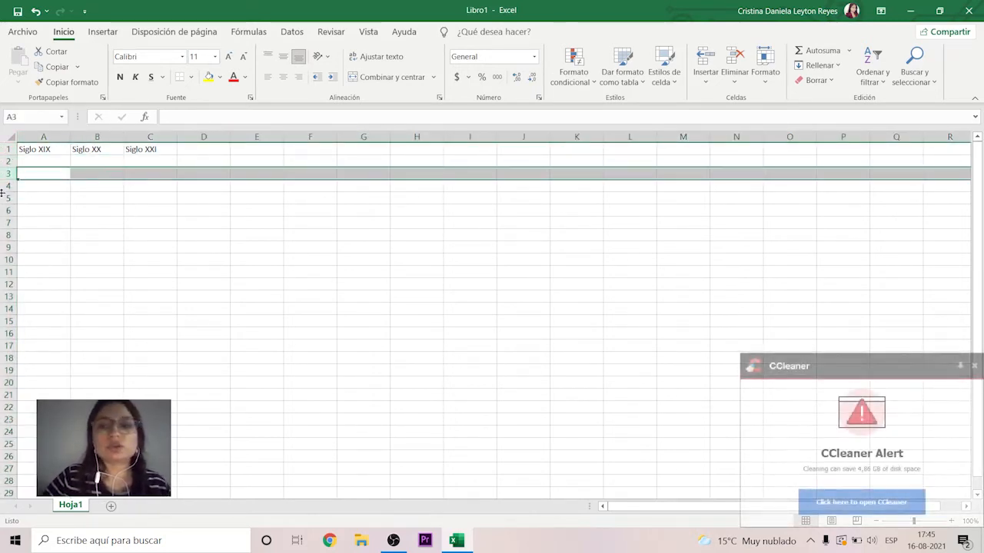
Dismiss the CCleaner alert and clear the selection of row 3 on the sheet
{"action": "left_click", "coordinate": [973, 367]}
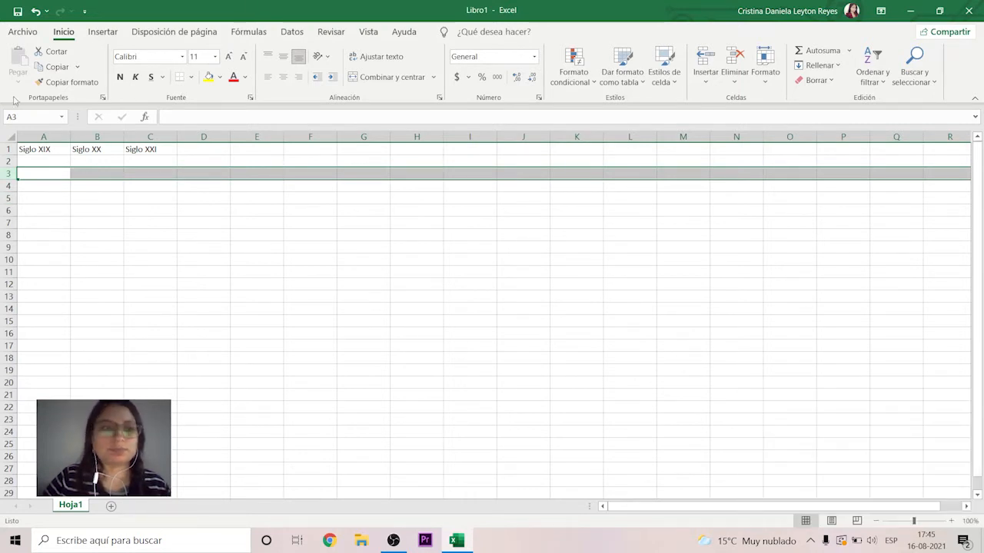
{"action": "left_click", "coordinate": [182, 244]}
{"action": "left_click", "coordinate": [418, 196]}
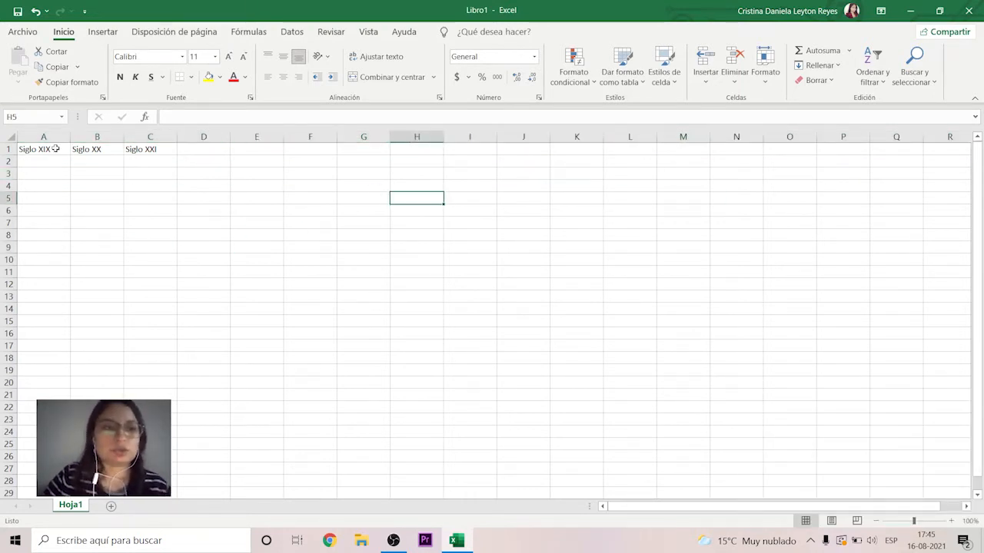
{"action": "left_click", "coordinate": [54, 149]}
{"action": "left_click", "coordinate": [46, 161]}
{"action": "left_click", "coordinate": [41, 152]}
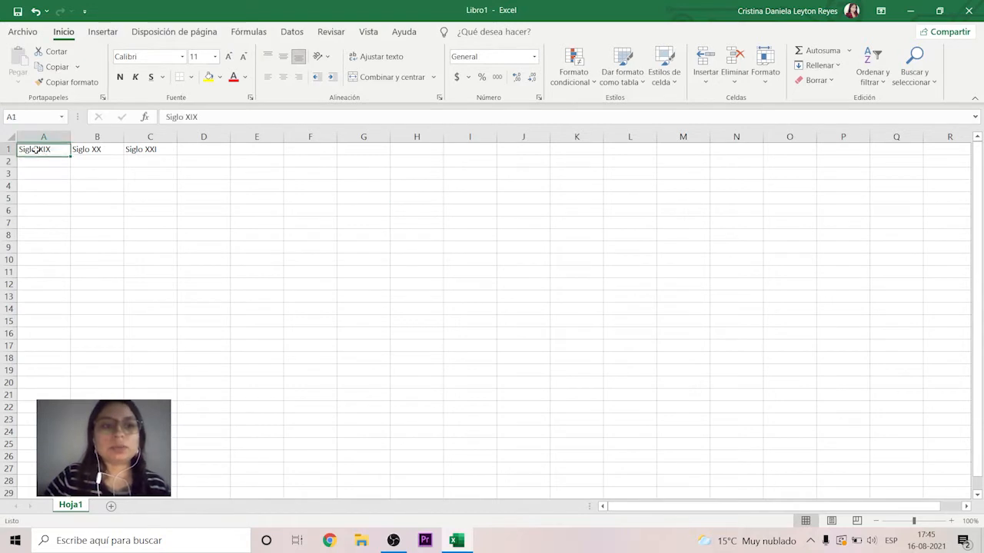
{"action": "left_click", "coordinate": [37, 163]}
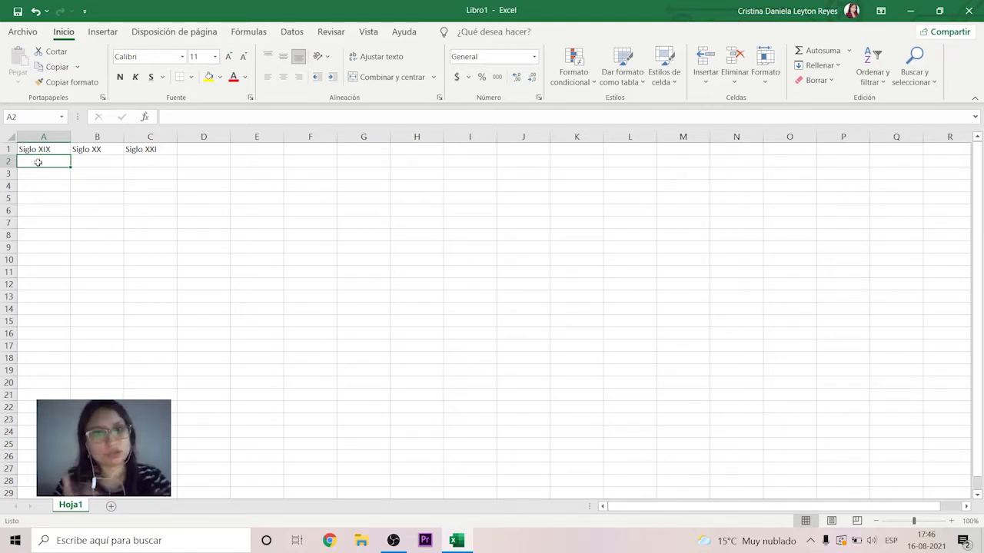
{"action": "left_click", "coordinate": [233, 245]}
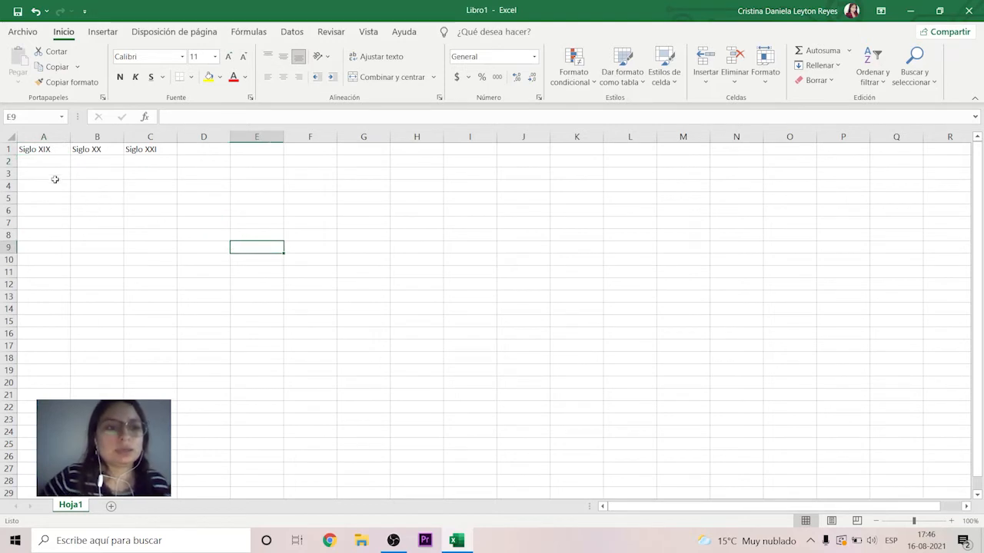
Fill cells A2 to A15 under Siglo XIX with the letter A, one per row
{"action": "left_click", "coordinate": [36, 165]}
{"action": "key", "text": "Caps_Lock"}
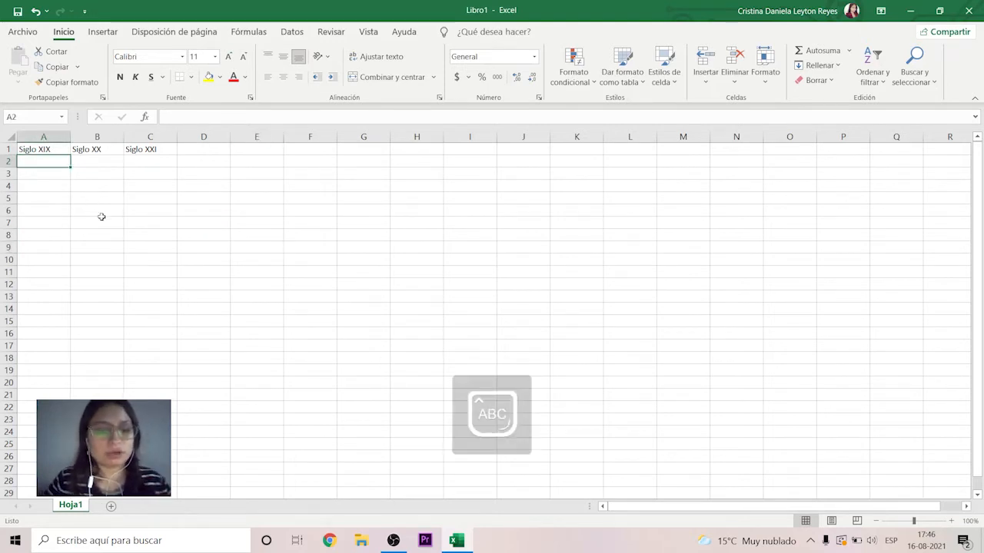
{"action": "type", "text": "A"}
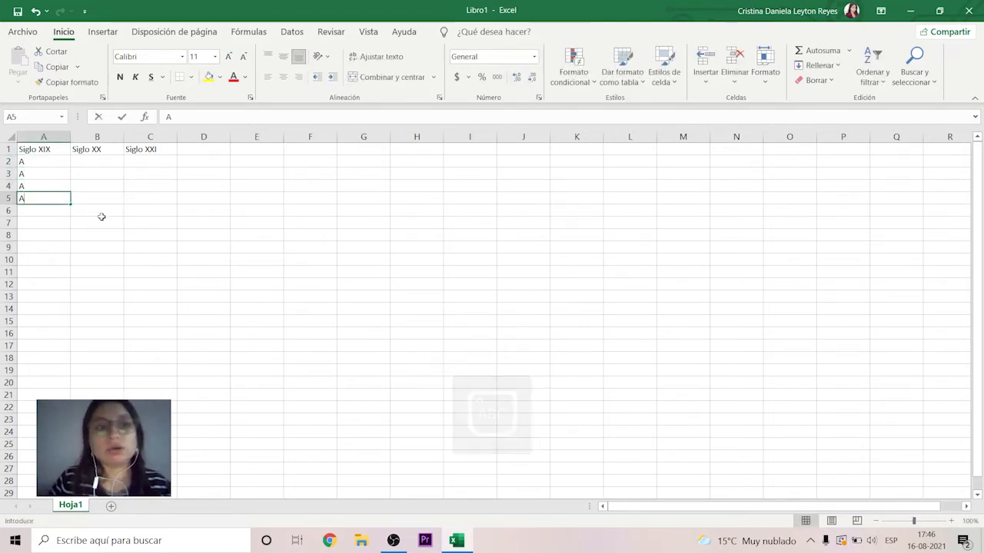
{"action": "type", "text": " A A A A A A A A A A A A A"}
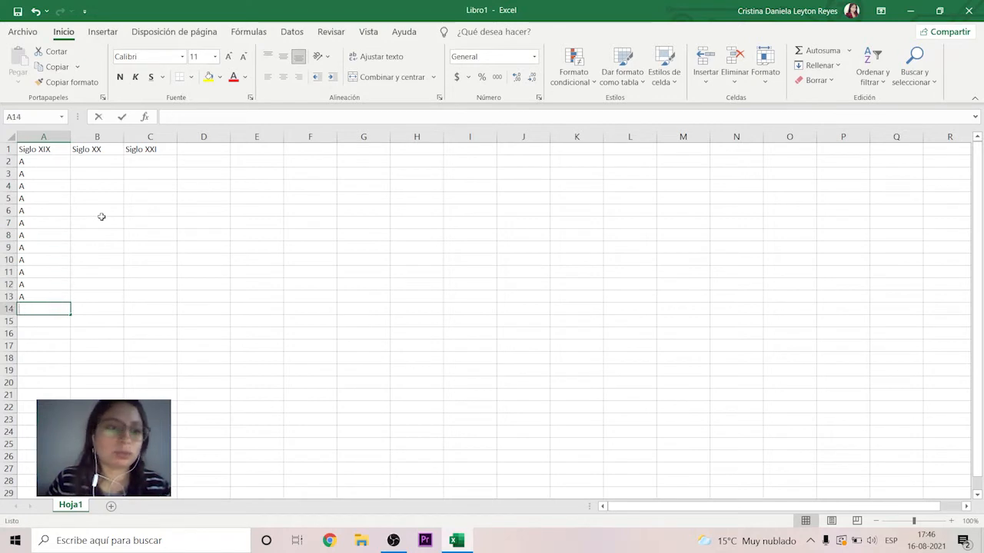
{"action": "key", "text": "Tab"}
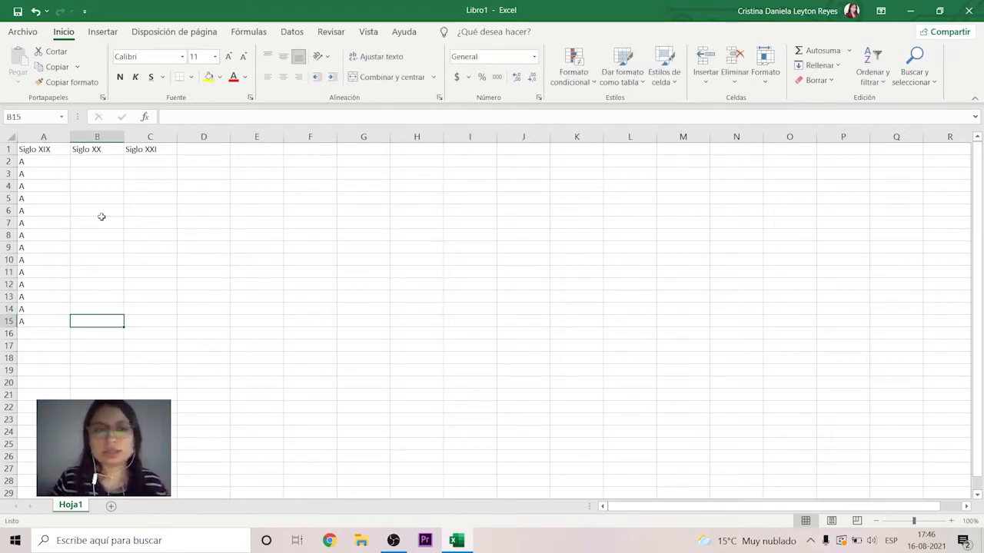
Fill cells B2 to B12 under Siglo XX with the letter B, one per row
{"action": "key", "text": "Left"}
{"action": "key", "text": "Up"}
{"action": "key", "text": "Up"}
{"action": "key", "text": "Up"}
{"action": "key", "text": "Up"}
{"action": "key", "text": "Up"}
{"action": "key", "text": "Up"}
{"action": "key", "text": "Up"}
{"action": "key", "text": "Up"}
{"action": "key", "text": "Up"}
{"action": "key", "text": "Right"}
{"action": "key", "text": "Right"}
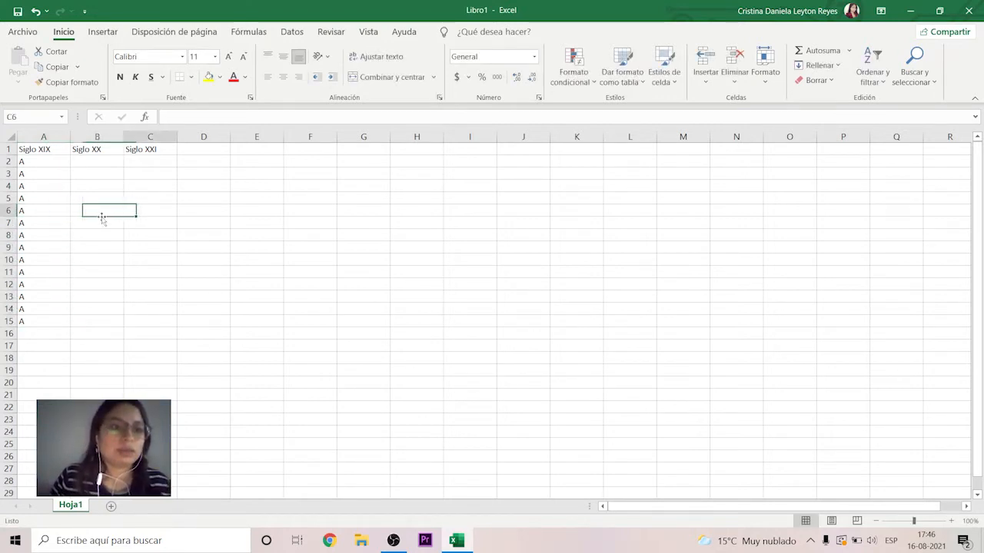
{"action": "key", "text": "Left"}
{"action": "key", "text": "Up"}
{"action": "key", "text": "Up"}
{"action": "key", "text": "Up"}
{"action": "key", "text": "Up"}
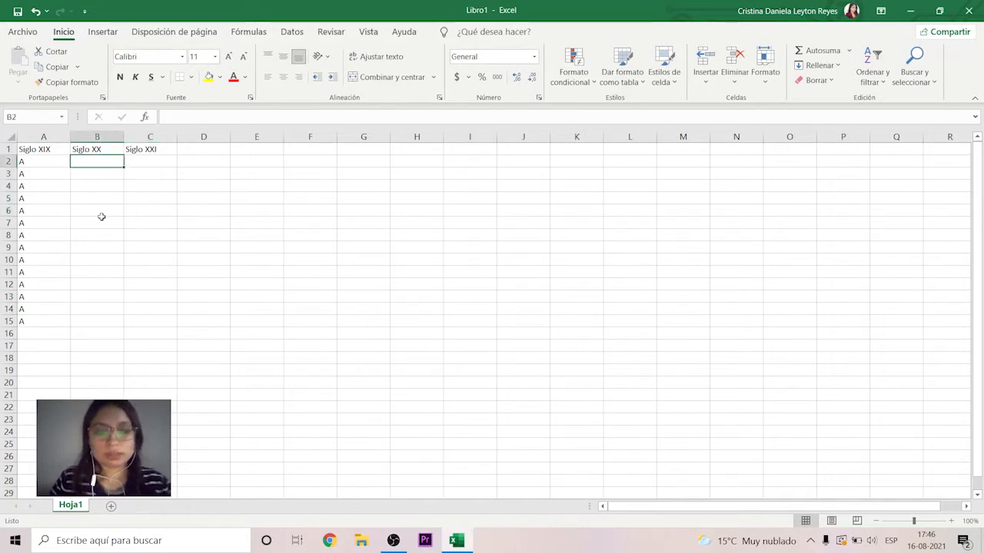
{"action": "type", "text": "B B B B B B B B B B"}
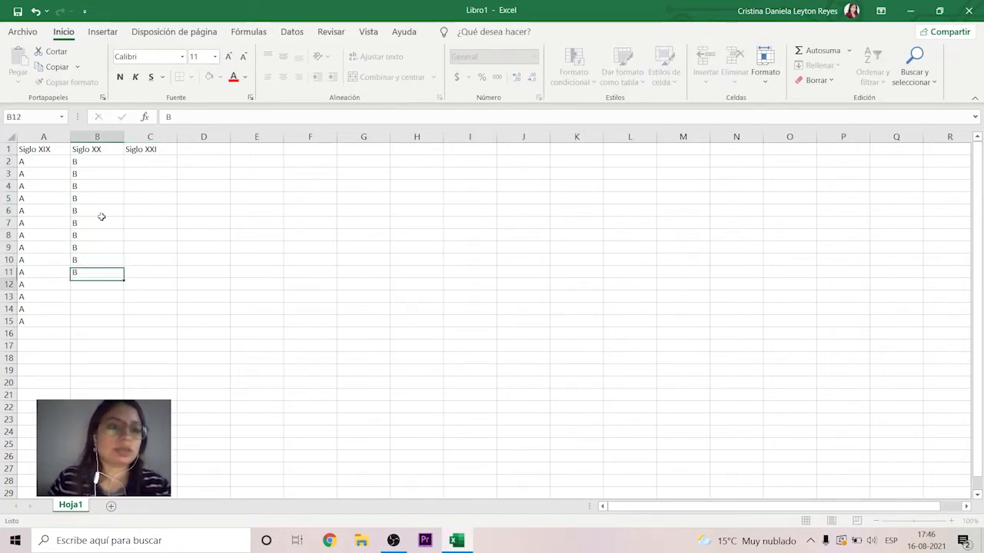
{"action": "key", "text": "Return"}
{"action": "type", "text": "B"}
{"action": "key", "text": "Return"}
Fill cells C2 to C13 under Siglo XXI with the letter C, one per row
{"action": "key", "text": "Right"}
{"action": "key", "text": "Up"}
{"action": "key", "text": "Up"}
{"action": "key", "text": "Up"}
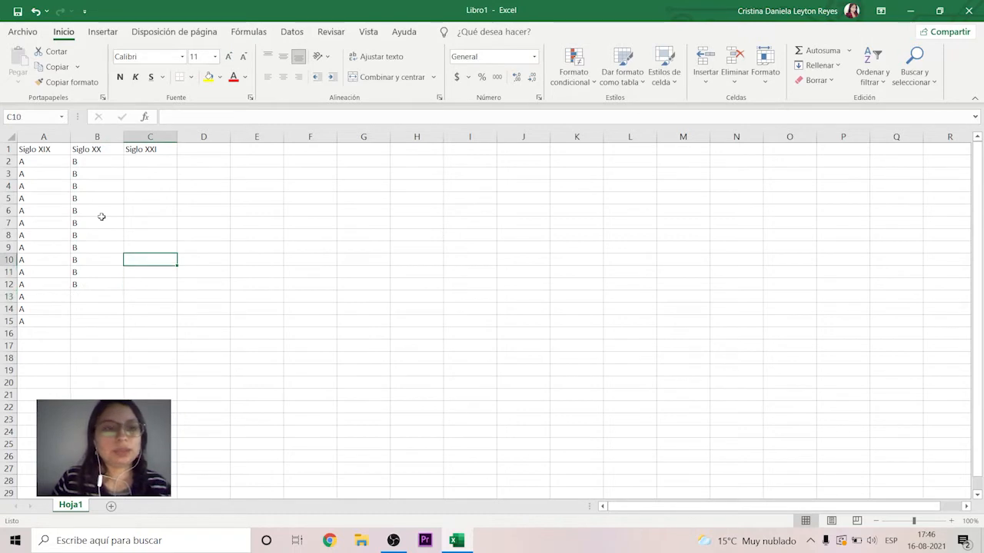
{"action": "key", "text": "Up"}
{"action": "key", "text": "Up"}
{"action": "key", "text": "Up"}
{"action": "key", "text": "Up"}
{"action": "key", "text": "Up"}
{"action": "key", "text": "Up"}
{"action": "key", "text": "Up"}
{"action": "key", "text": "Up"}
{"action": "type", "text": "C C C C C C C C C C"}
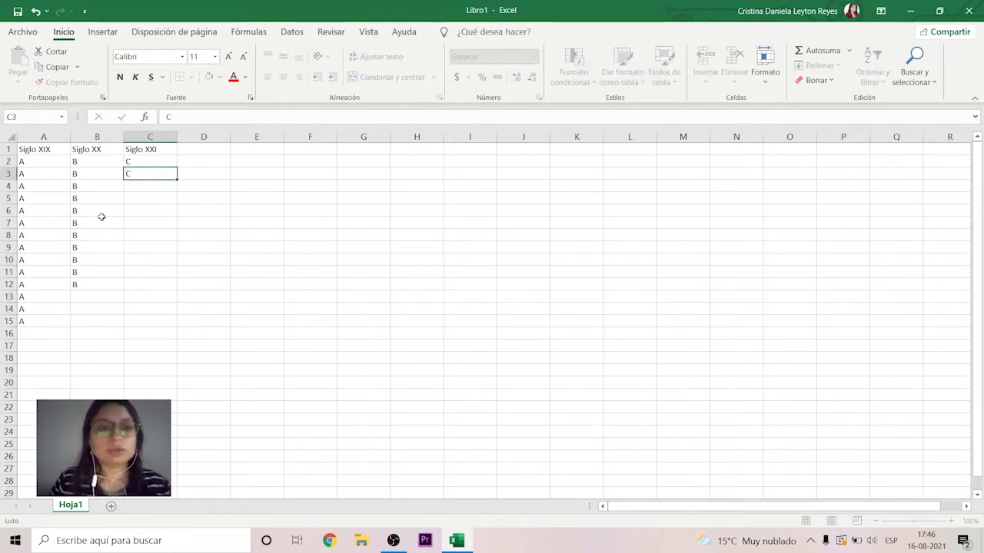
{"action": "key", "text": "Return"}
{"action": "type", "text": "C"}
{"action": "key", "text": "Return"}
{"action": "type", "text": "C"}
{"action": "key", "text": "Return"}
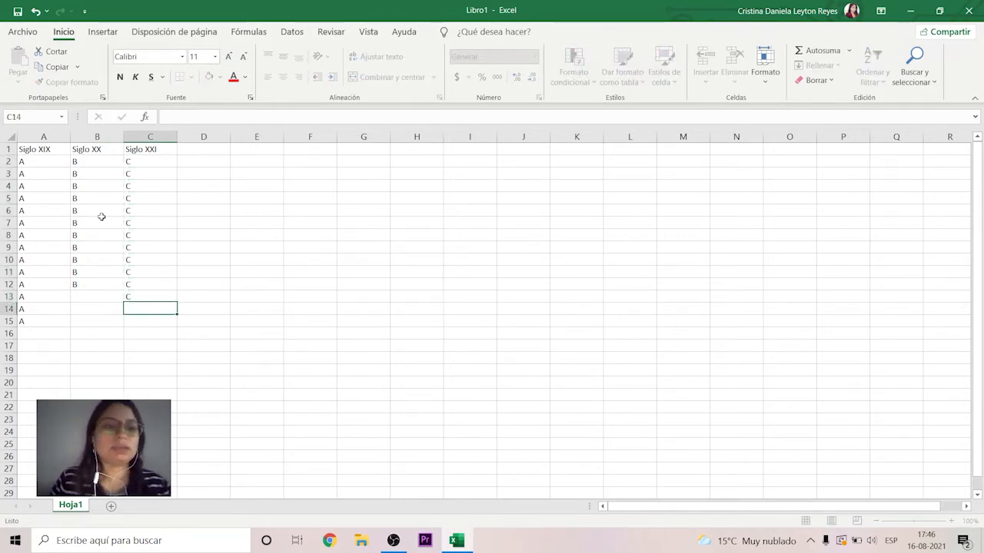
{"action": "left_click", "coordinate": [361, 220]}
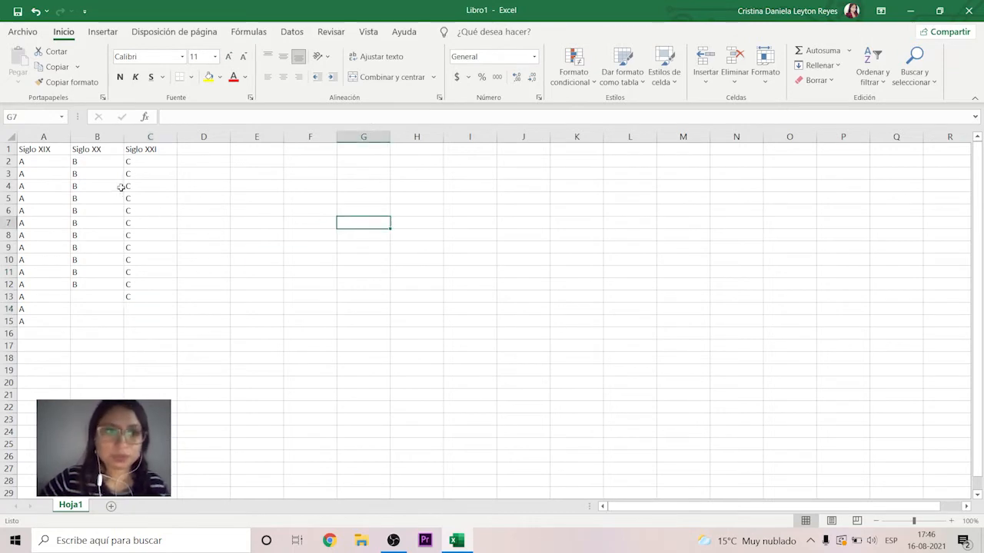
Replace the entry in cell A2 with a long string of repeated letter A and autofit column A to it
{"action": "left_click", "coordinate": [58, 166]}
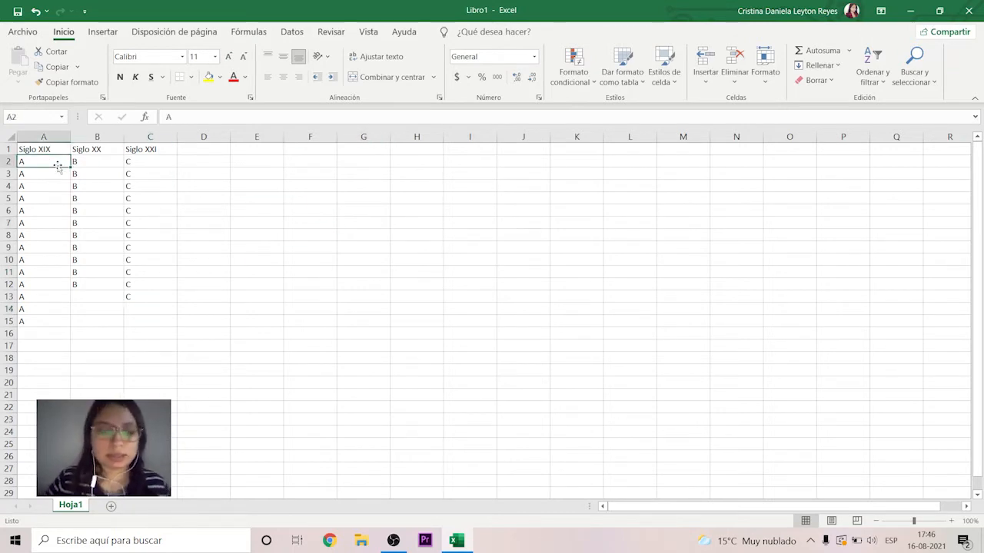
{"action": "type", "text": "AAAAAAAAAAAAAAAAAAAAAAAAAAA"}
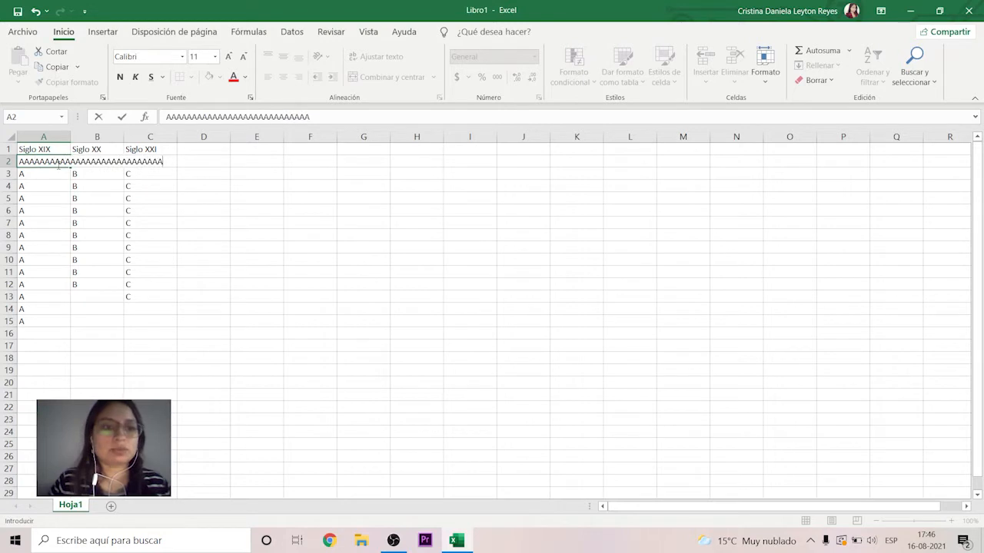
{"action": "left_click", "coordinate": [358, 236]}
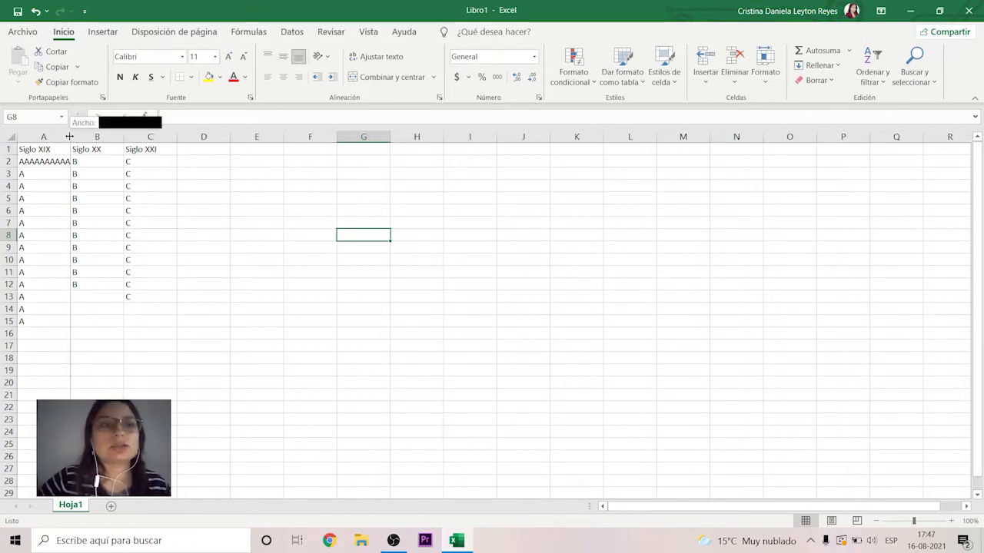
{"action": "double_click", "coordinate": [69, 136]}
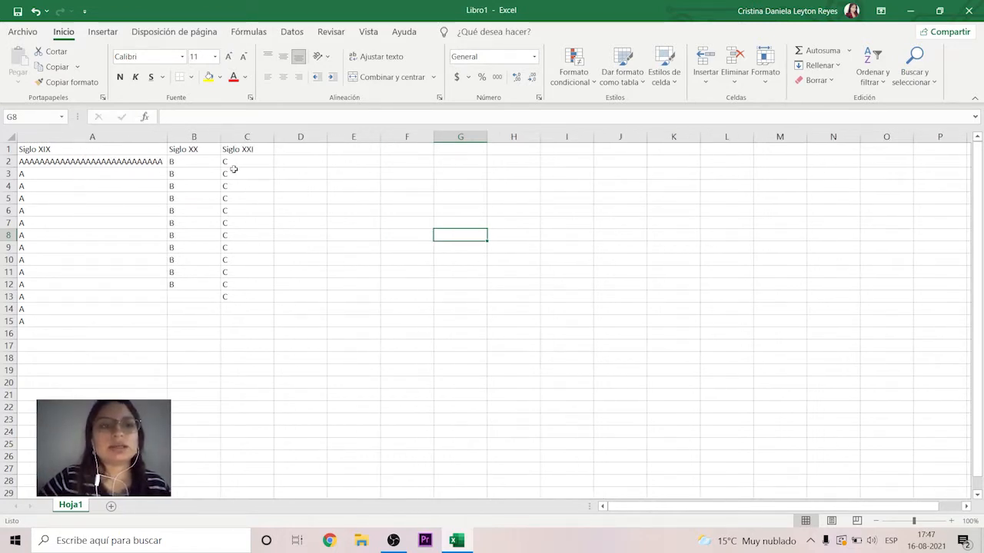
Shorten the text in cell A2 to AAAAAAAAA and autofit column A to the shorter content
{"action": "double_click", "coordinate": [140, 161]}
{"action": "left_click_drag", "start_coordinate": [162, 161], "coordinate": [65, 164]}
{"action": "key", "text": "BackSpace"}
{"action": "left_click", "coordinate": [406, 198]}
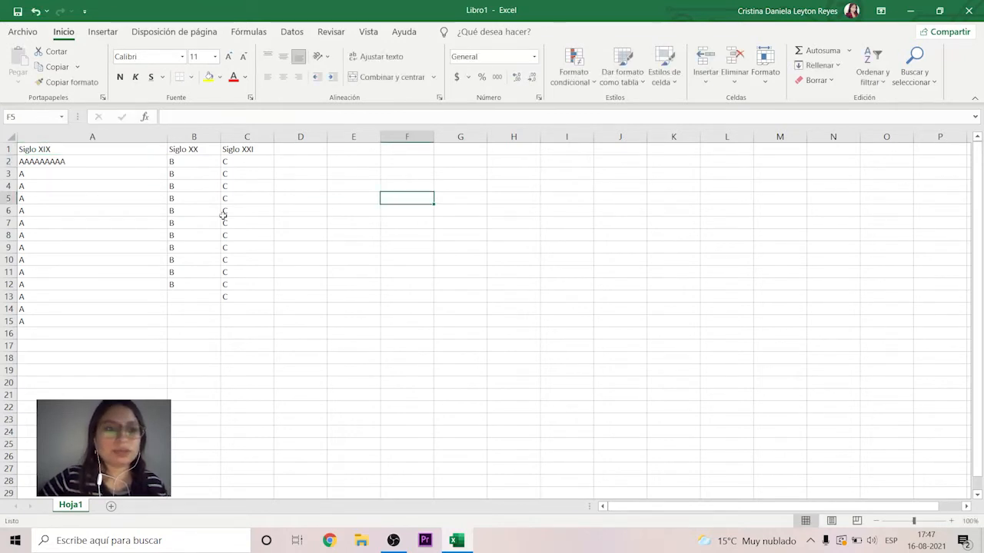
{"action": "double_click", "coordinate": [168, 136]}
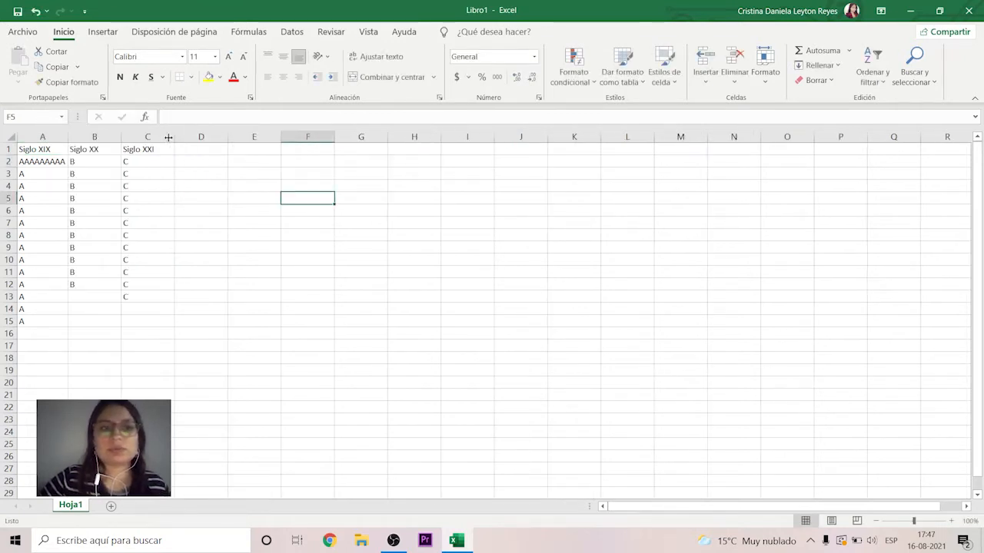
Cut the text in cell A2 under Siglo XIX down to a single letter A
{"action": "left_click", "coordinate": [59, 161]}
{"action": "double_click", "coordinate": [62, 161]}
{"action": "left_click_drag", "start_coordinate": [65, 162], "coordinate": [23, 161]}
{"action": "key", "text": "BackSpace"}
{"action": "left_click", "coordinate": [133, 187]}
{"action": "left_click", "coordinate": [286, 300]}
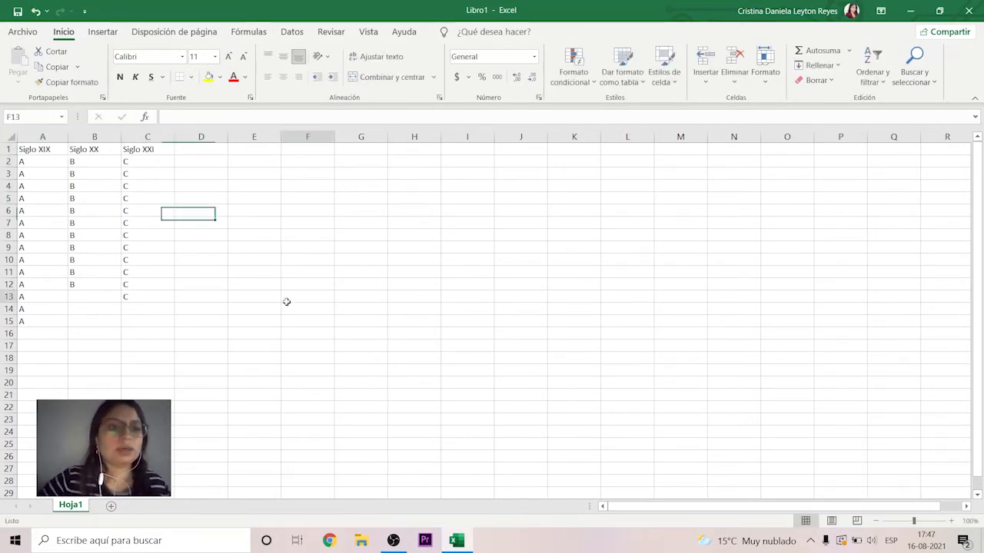
Insert an entire blank column before the Siglo XIX column and narrow it to about half the default width
{"action": "left_click", "coordinate": [41, 152]}
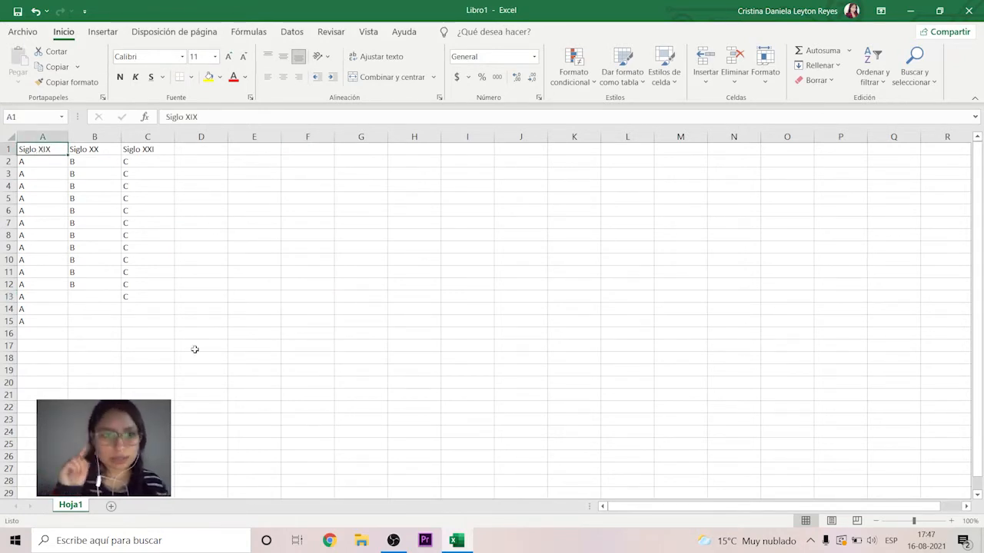
{"action": "left_click", "coordinate": [203, 273]}
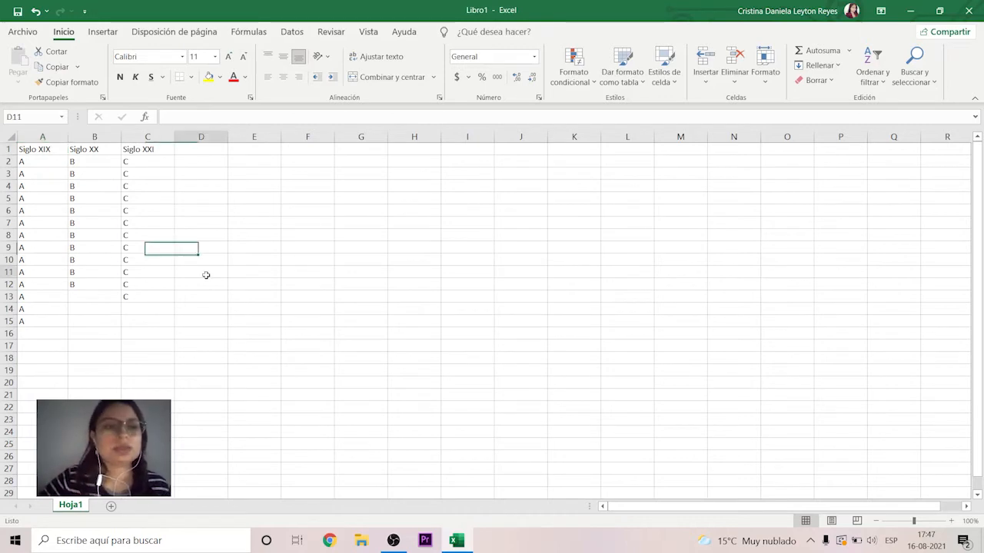
{"action": "left_click", "coordinate": [26, 175]}
{"action": "left_click", "coordinate": [23, 149]}
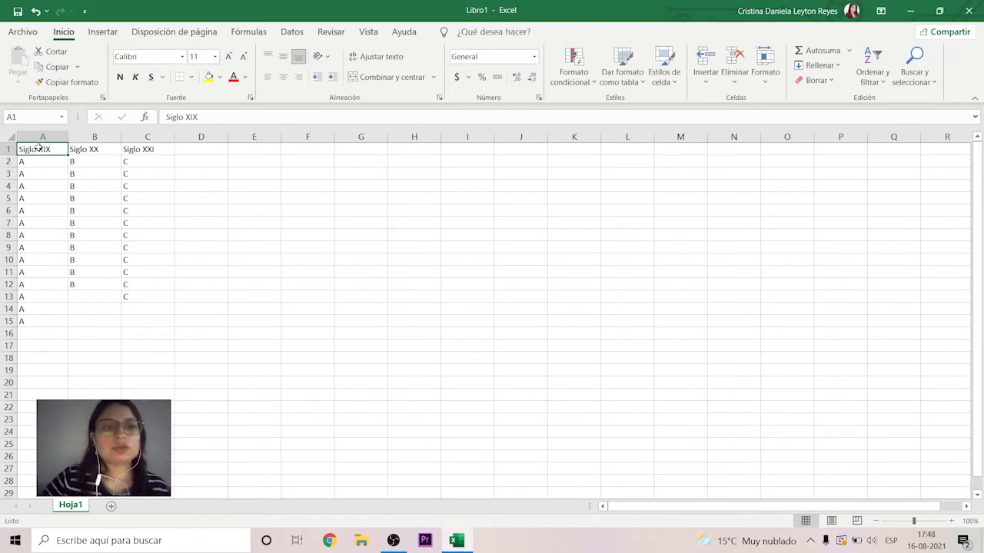
{"action": "right_click", "coordinate": [43, 150]}
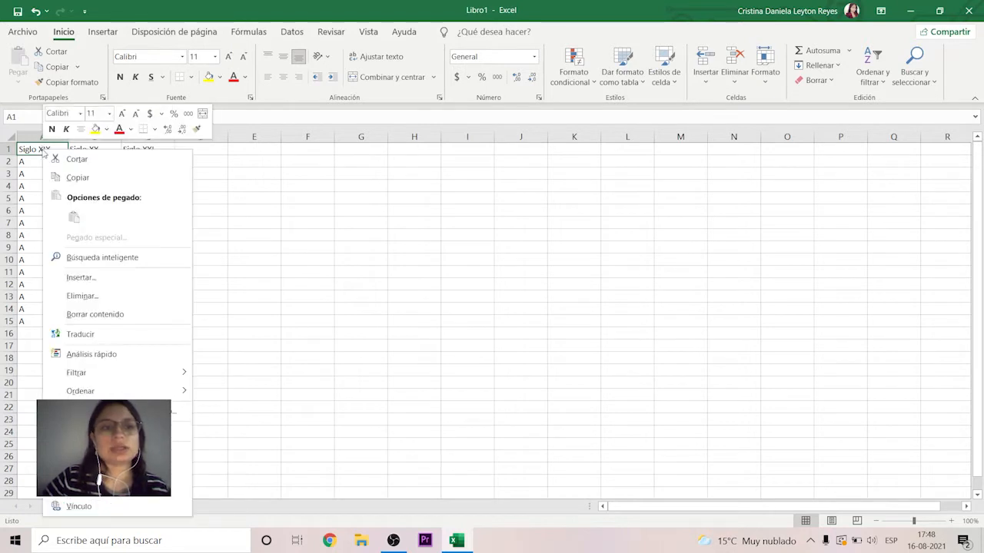
{"action": "left_click", "coordinate": [82, 279]}
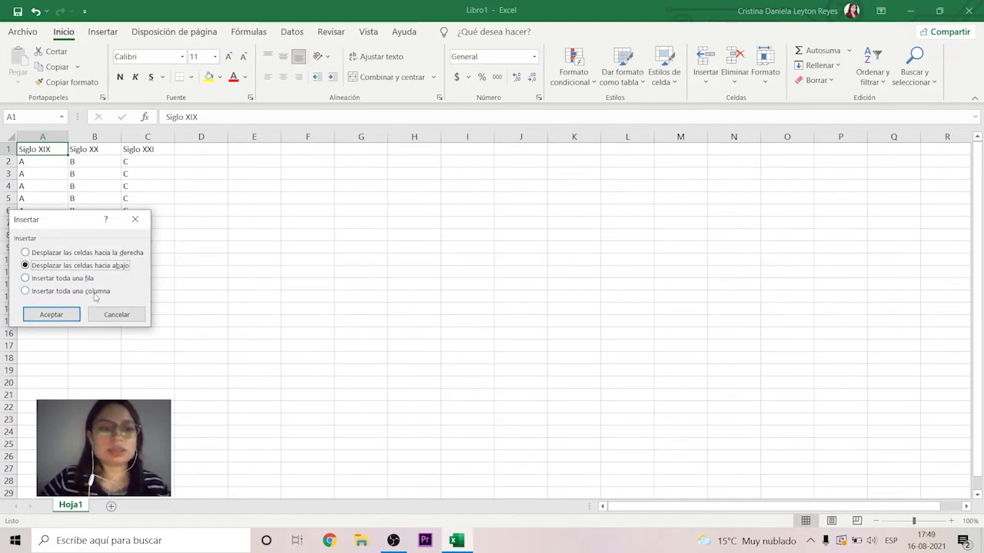
{"action": "left_click", "coordinate": [94, 291]}
{"action": "left_click", "coordinate": [61, 315]}
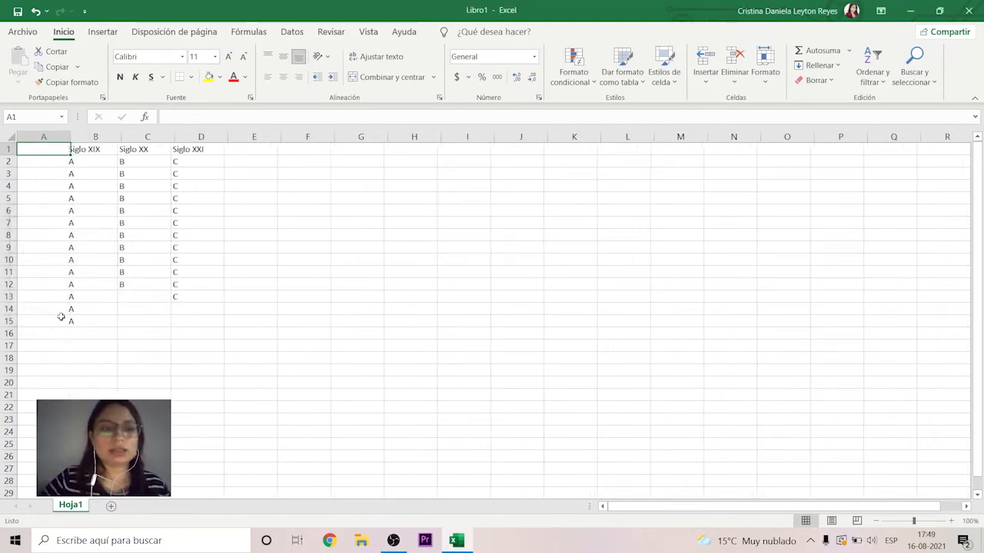
{"action": "left_click_drag", "start_coordinate": [70, 146], "coordinate": [41, 145]}
{"action": "left_click", "coordinate": [277, 260]}
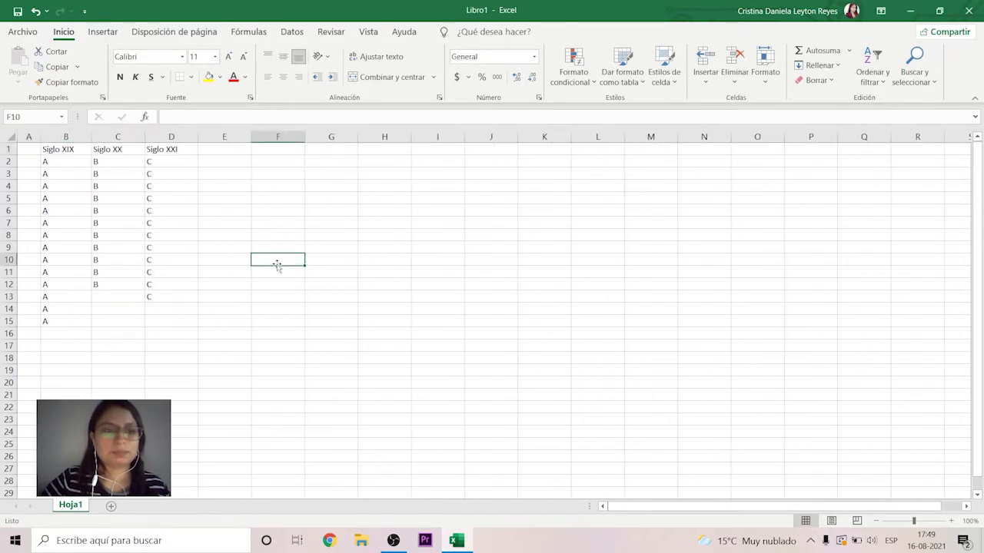
Fill cells A2 to A15, beside the Siglo XIX entries, with the number 1, one per row
{"action": "left_click", "coordinate": [29, 162]}
{"action": "left_click", "coordinate": [36, 184]}
{"action": "left_click", "coordinate": [31, 163]}
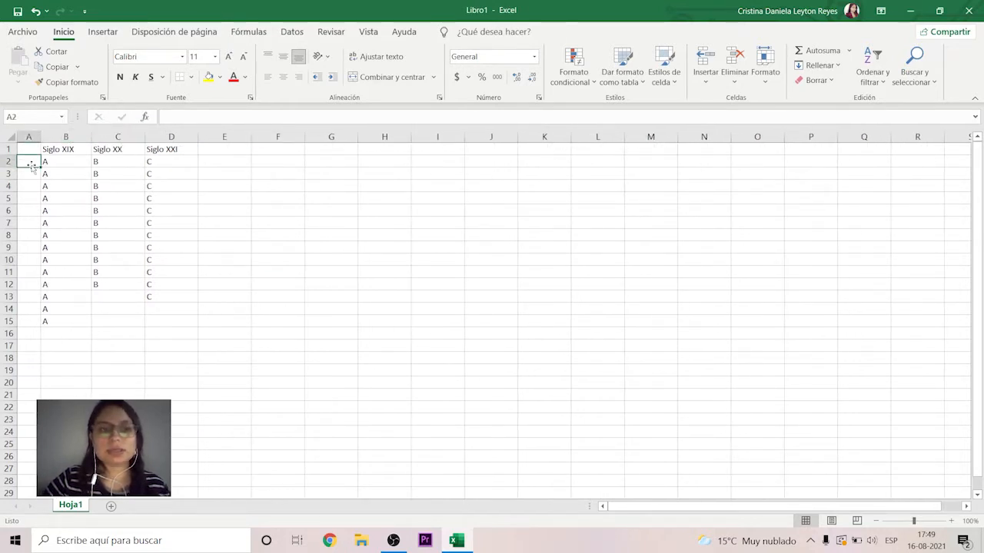
{"action": "type", "text": "1"}
{"action": "key", "text": "Return"}
{"action": "type", "text": "1"}
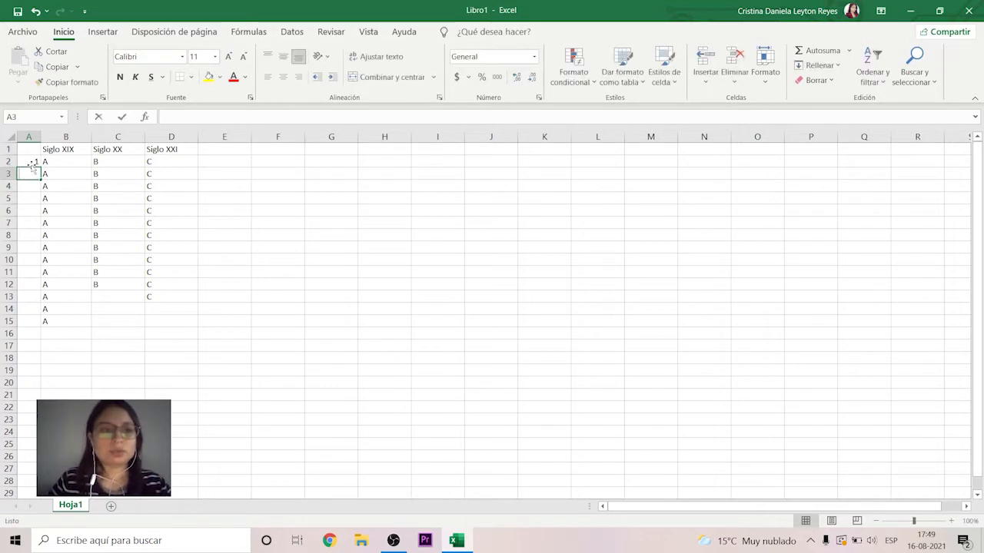
{"action": "key", "text": "Return"}
{"action": "type", "text": "1"}
{"action": "key", "text": "Return"}
{"action": "type", "text": "1"}
{"action": "key", "text": "Return"}
{"action": "key", "text": "1"}
{"action": "key", "text": "Return"}
{"action": "key", "text": "1"}
{"action": "key", "text": "Return"}
{"action": "key", "text": "1"}
{"action": "key", "text": "Return"}
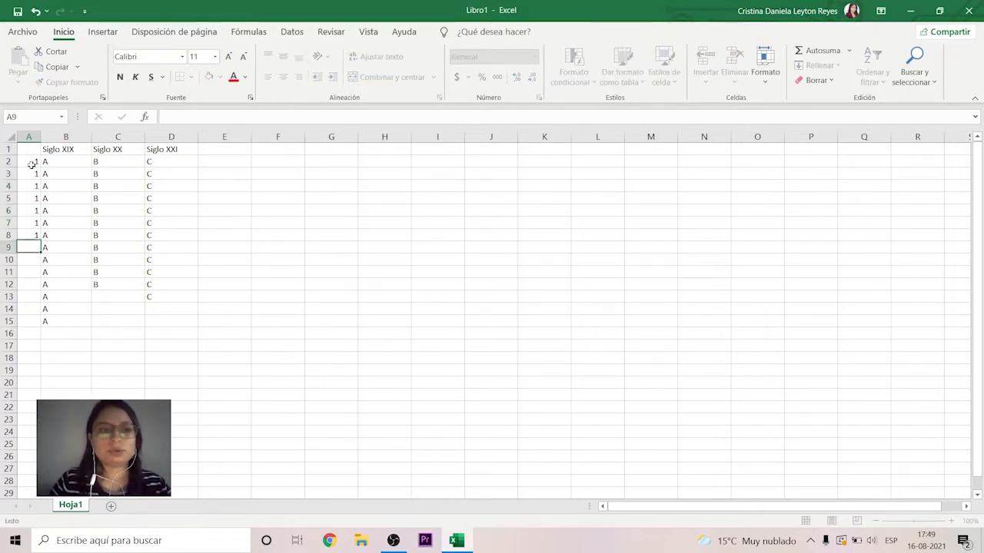
{"action": "key", "text": "1"}
{"action": "key", "text": "Return"}
{"action": "key", "text": "1"}
{"action": "key", "text": "Return"}
{"action": "key", "text": "1"}
{"action": "key", "text": "Return"}
{"action": "key", "text": "1"}
{"action": "key", "text": "Return"}
{"action": "key", "text": "1"}
{"action": "key", "text": "Return"}
{"action": "type", "text": "1"}
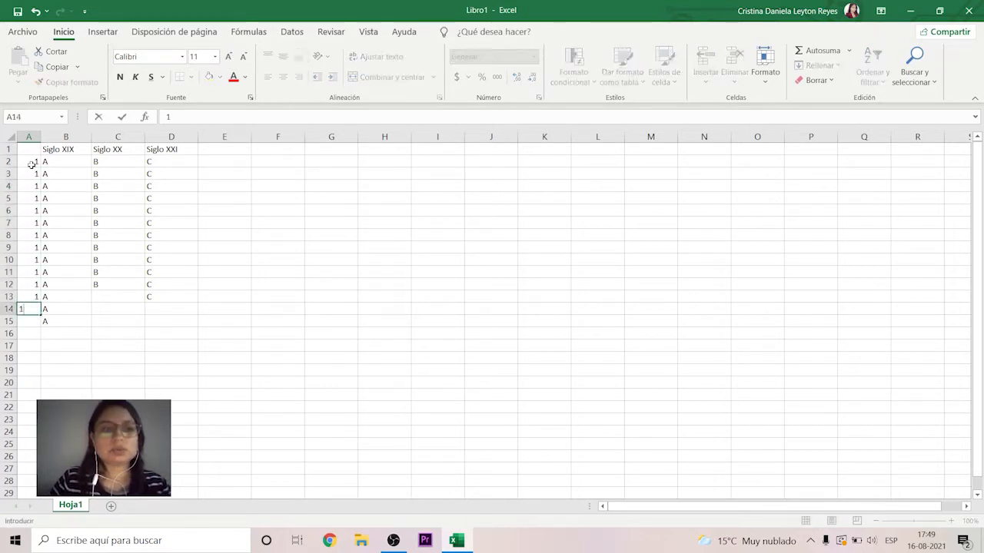
{"action": "key", "text": "Return"}
{"action": "type", "text": "1"}
{"action": "key", "text": "Return"}
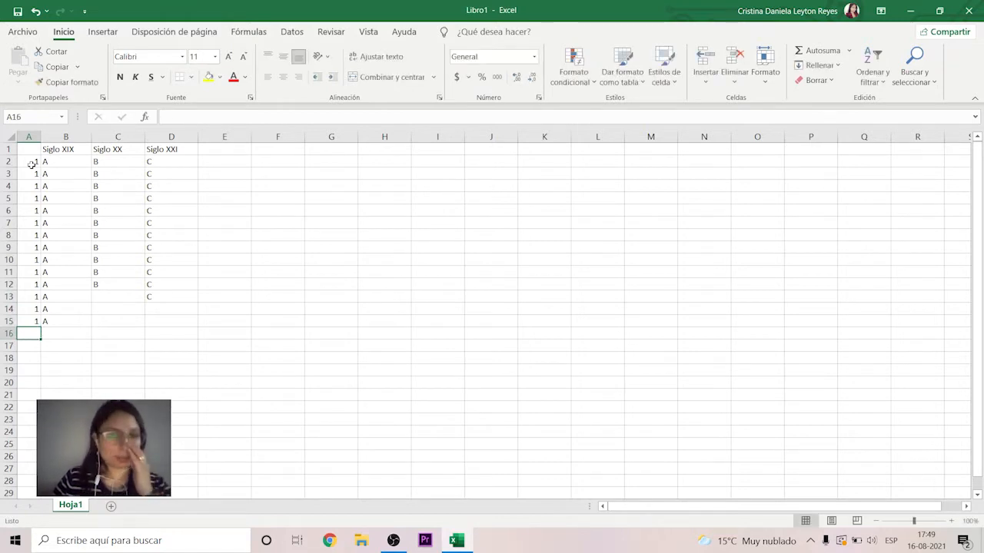
Enter the formula =SUMA(A2:A15) in cell A16 to total the ones counted for Siglo XIX
{"action": "left_click", "coordinate": [218, 355]}
{"action": "left_click", "coordinate": [36, 337]}
{"action": "left_click", "coordinate": [32, 325]}
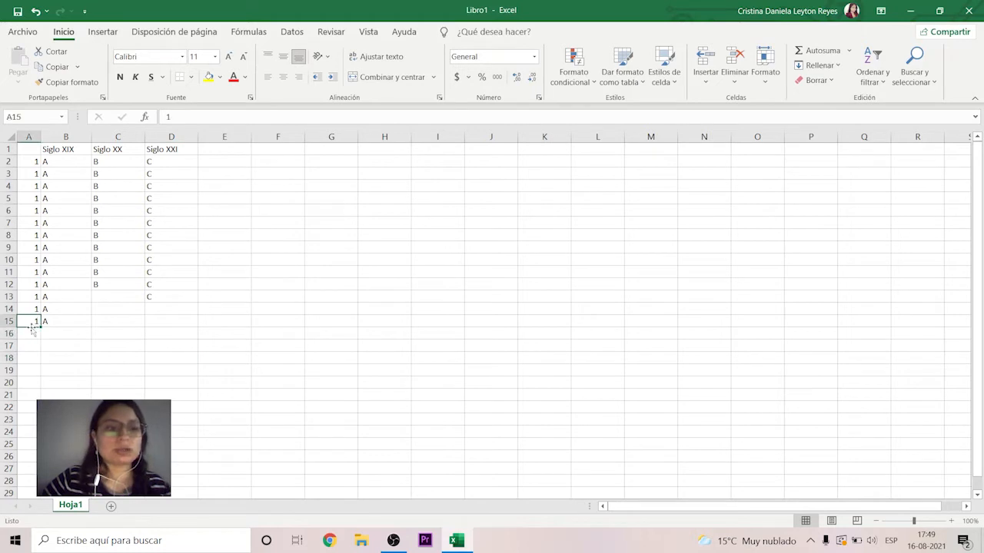
{"action": "left_click", "coordinate": [36, 334]}
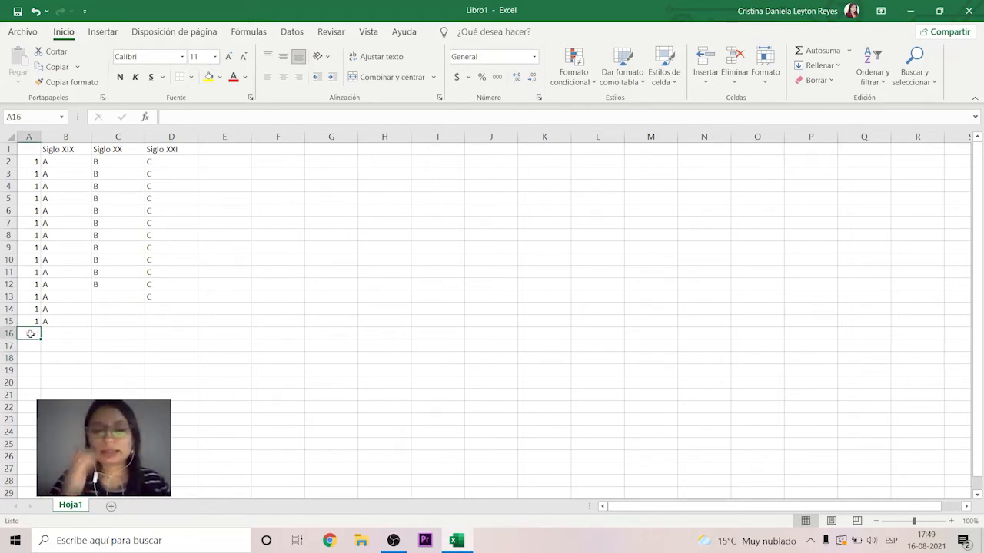
{"action": "type", "text": "="}
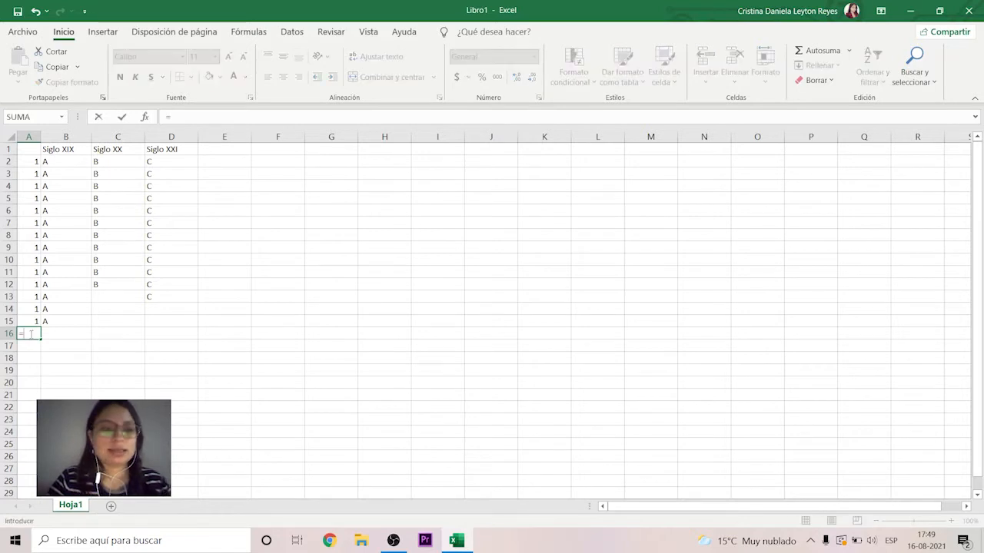
{"action": "type", "text": "SUMA"}
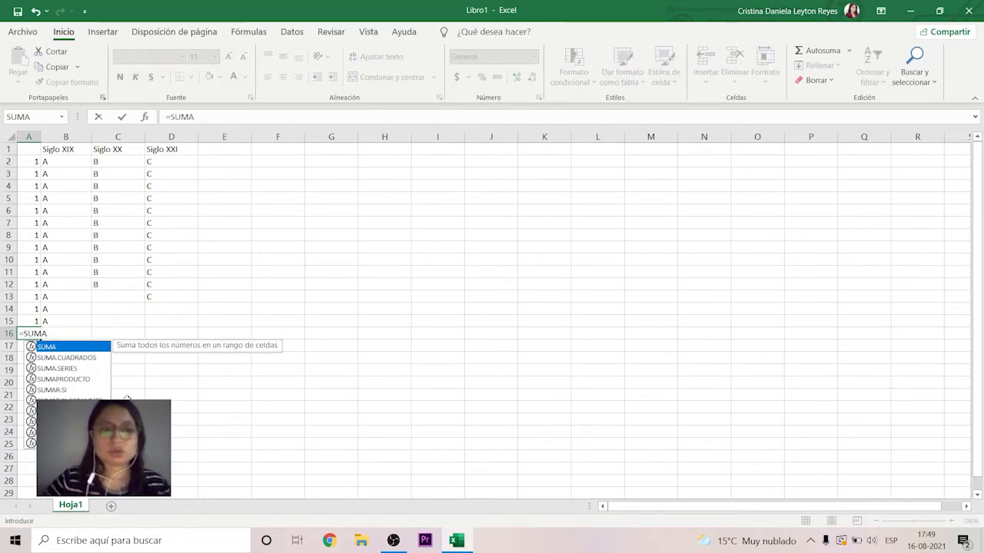
{"action": "type", "text": "("}
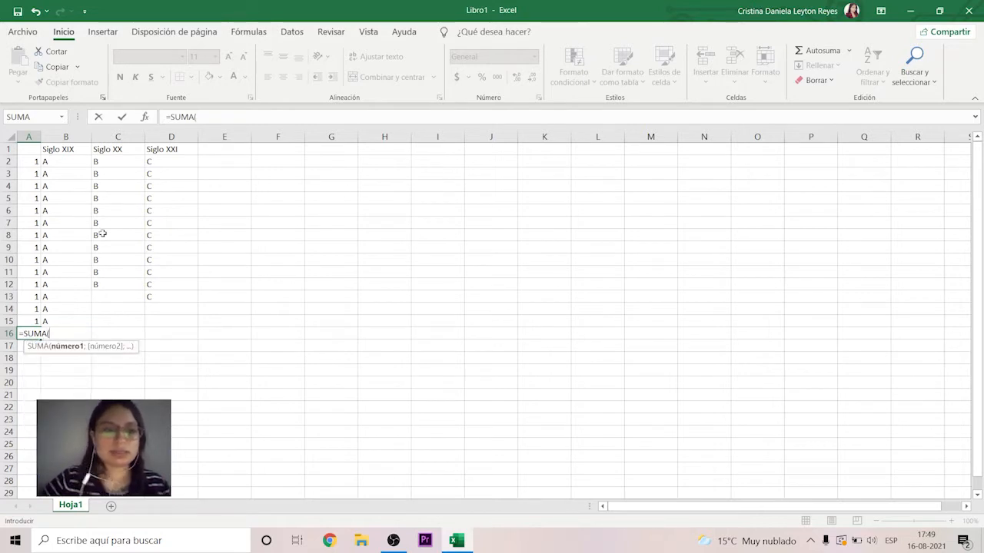
{"action": "left_click", "coordinate": [31, 161]}
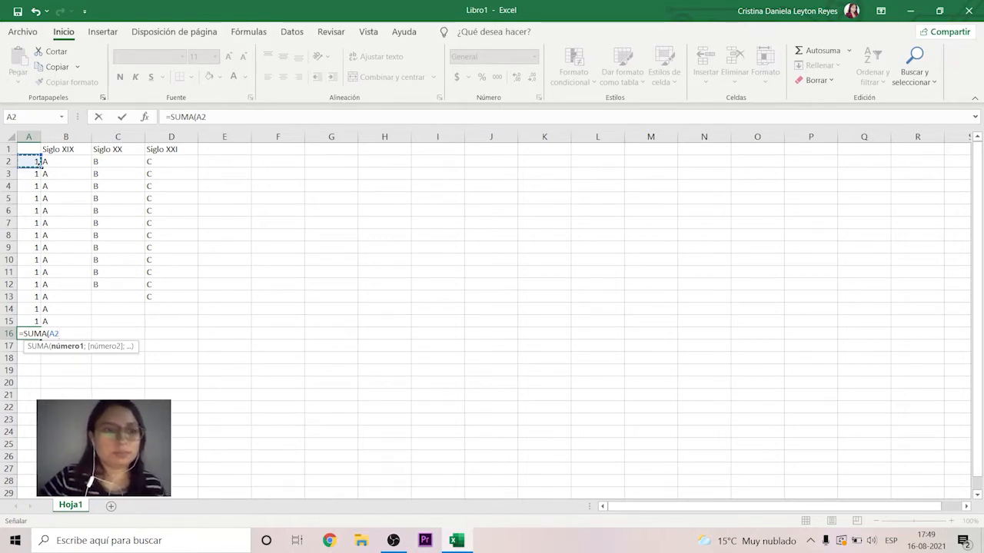
{"action": "left_click_drag", "start_coordinate": [39, 162], "coordinate": [39, 325]}
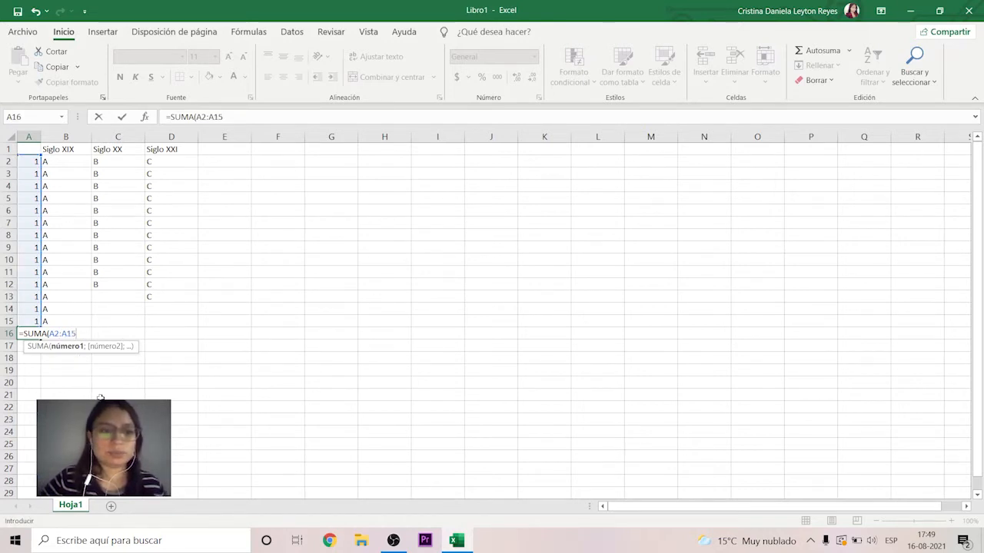
{"action": "type", "text": ")"}
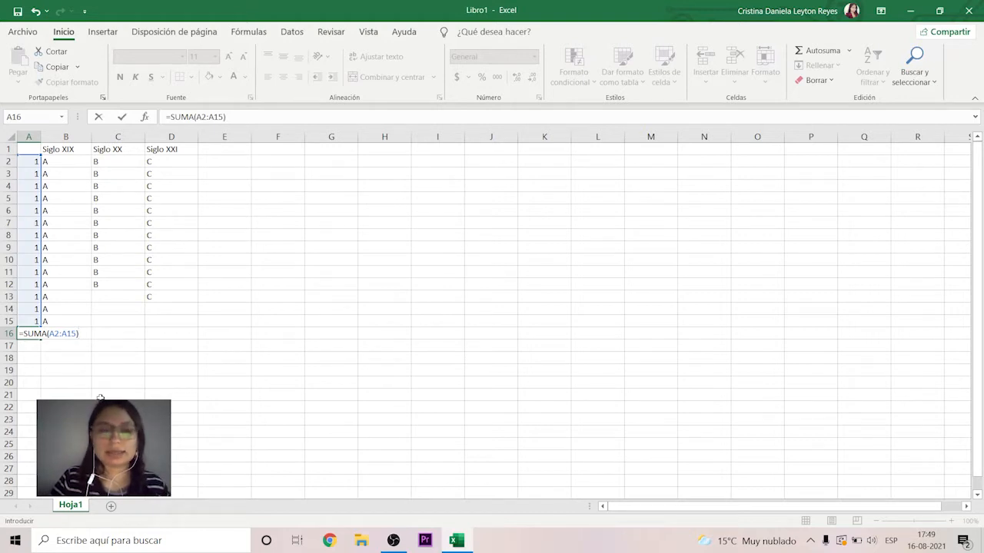
{"action": "key", "text": "Return"}
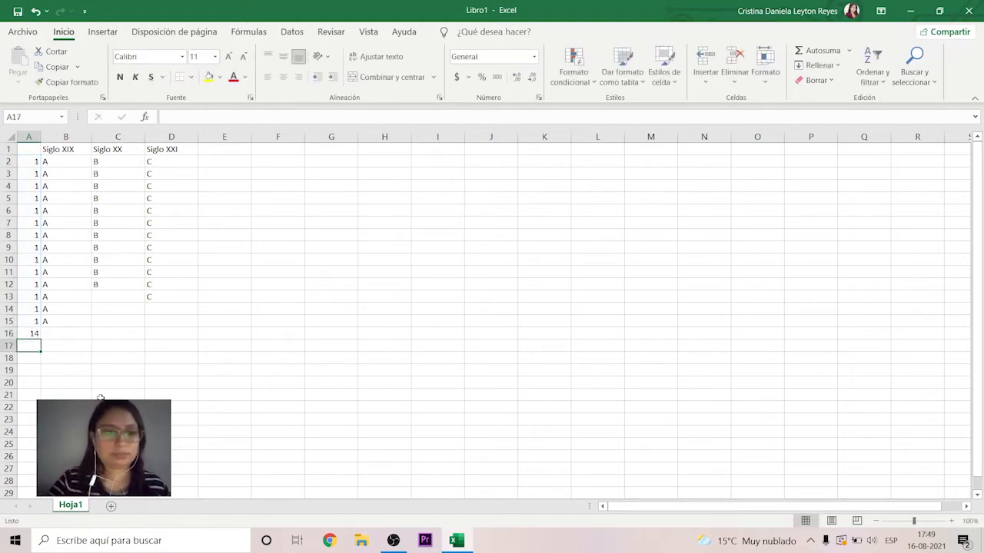
Highlight the total in cell A16 with a yellow fill
{"action": "left_click", "coordinate": [285, 338]}
{"action": "left_click", "coordinate": [32, 334]}
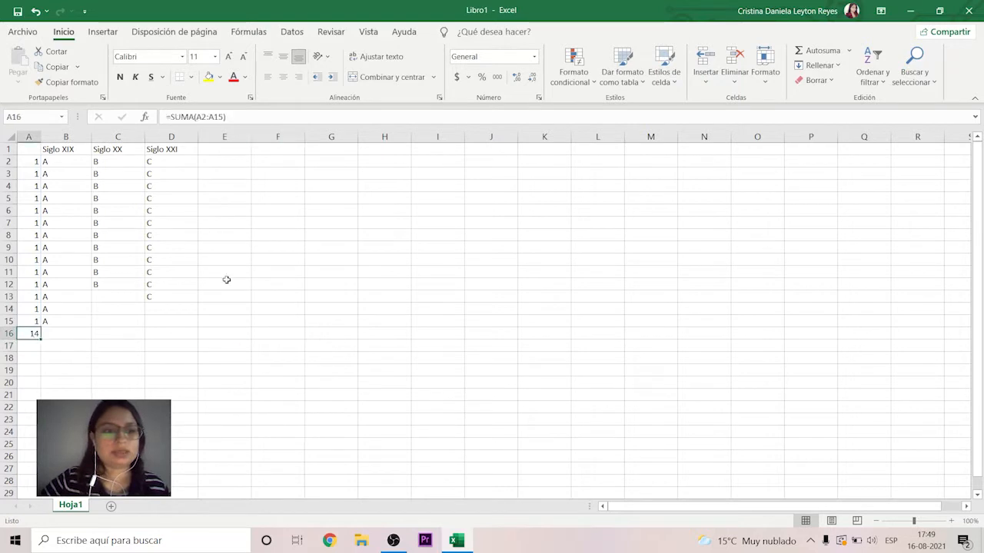
{"action": "left_click", "coordinate": [208, 77]}
{"action": "left_click", "coordinate": [334, 284]}
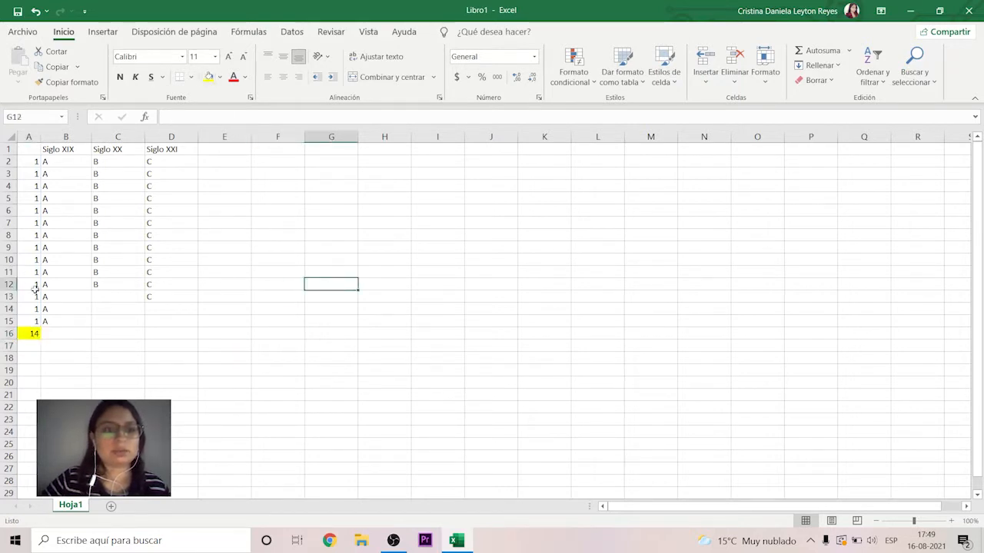
Insert an entire blank column before the Siglo XX column and narrow it to about half the default width
{"action": "left_click", "coordinate": [103, 150]}
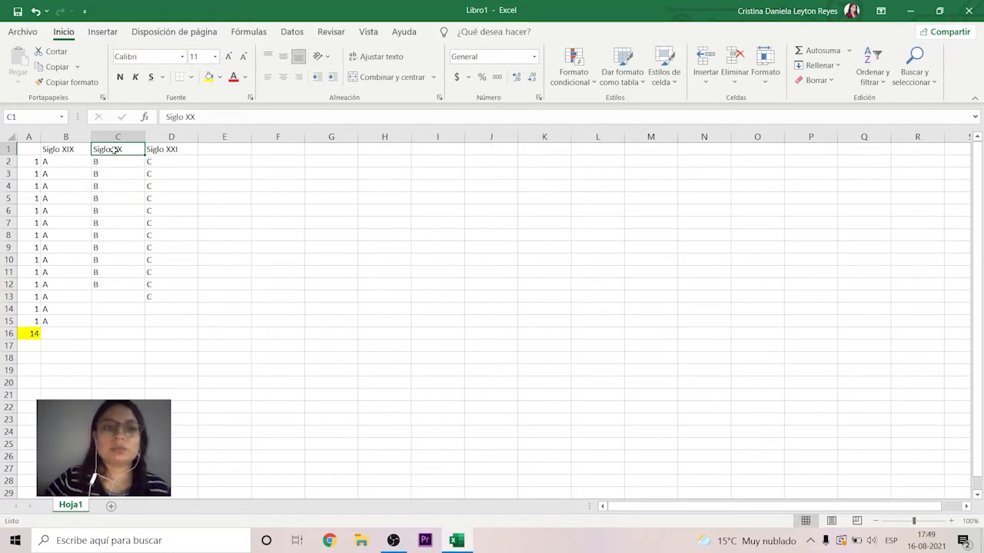
{"action": "right_click", "coordinate": [115, 150]}
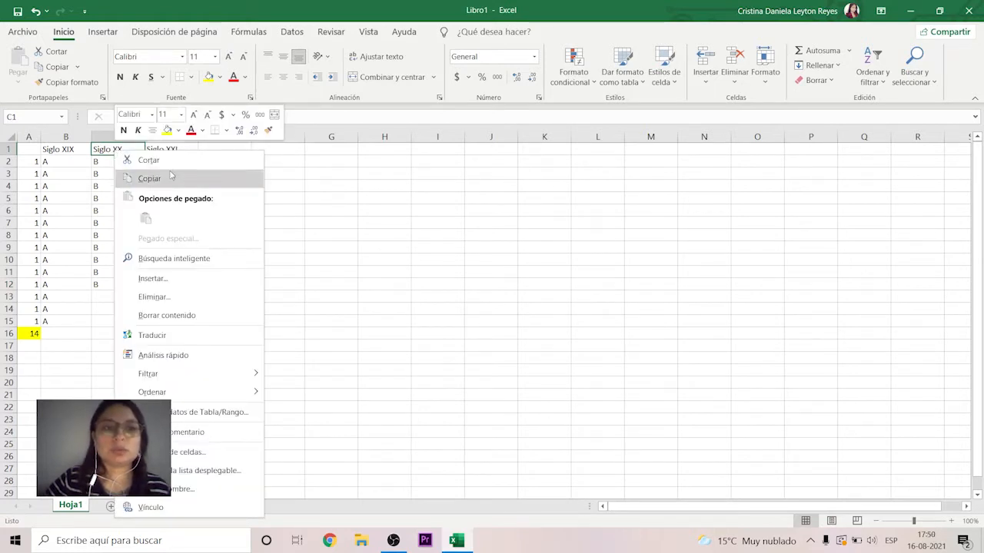
{"action": "left_click", "coordinate": [168, 280]}
{"action": "left_click", "coordinate": [170, 292]}
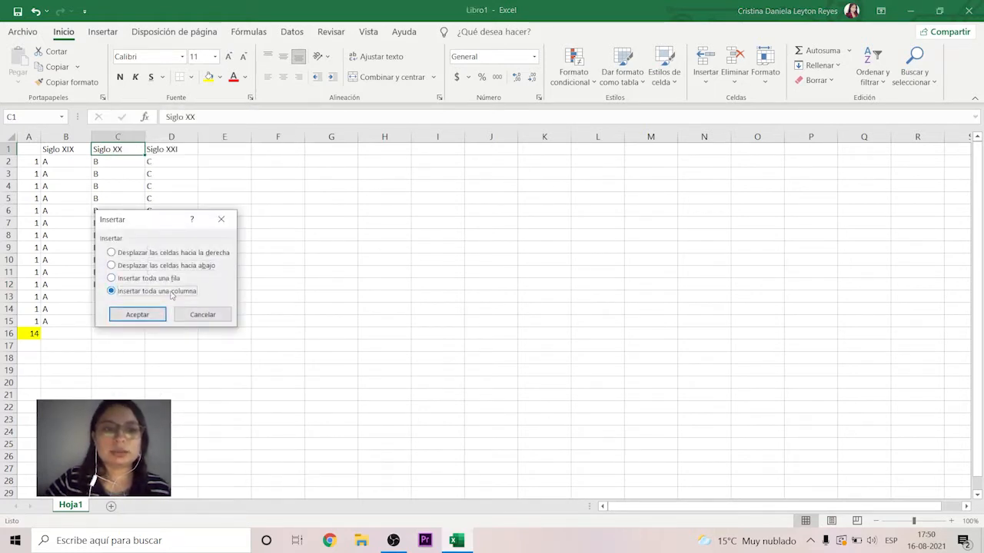
{"action": "left_click", "coordinate": [157, 315]}
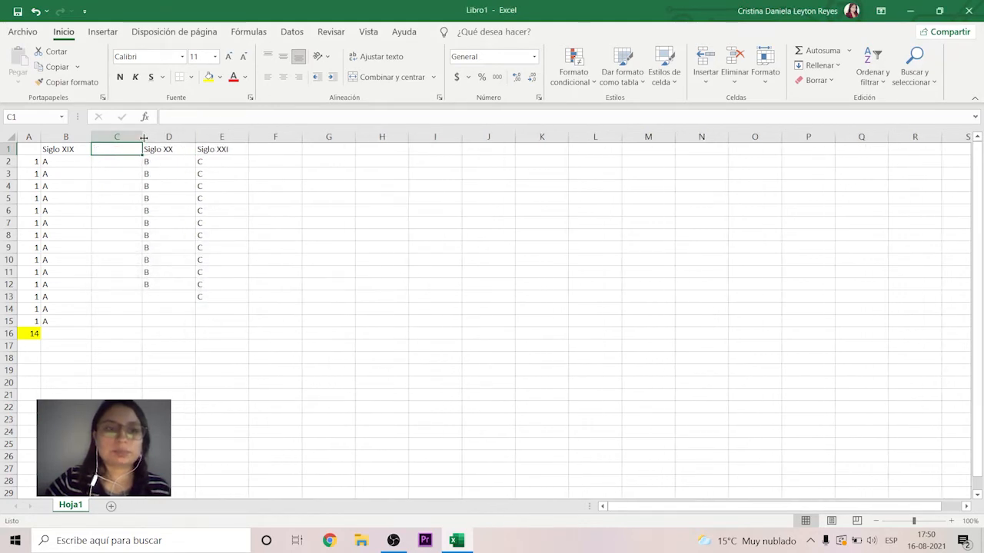
{"action": "left_click_drag", "start_coordinate": [142, 143], "coordinate": [114, 143]}
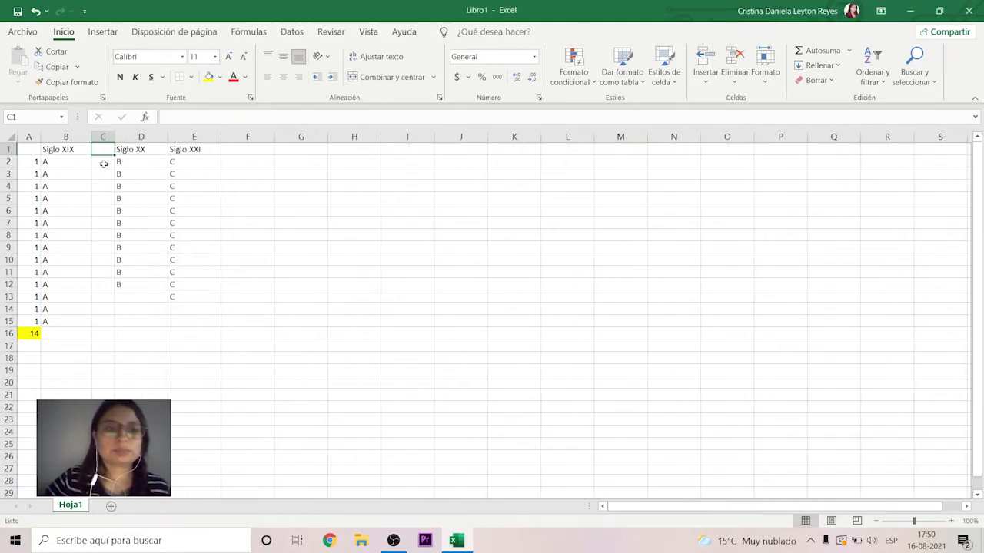
Fill cells C2 to C12, beside the Siglo XX entries, with the number 1, one per row
{"action": "left_click", "coordinate": [103, 163]}
{"action": "type", "text": "1"}
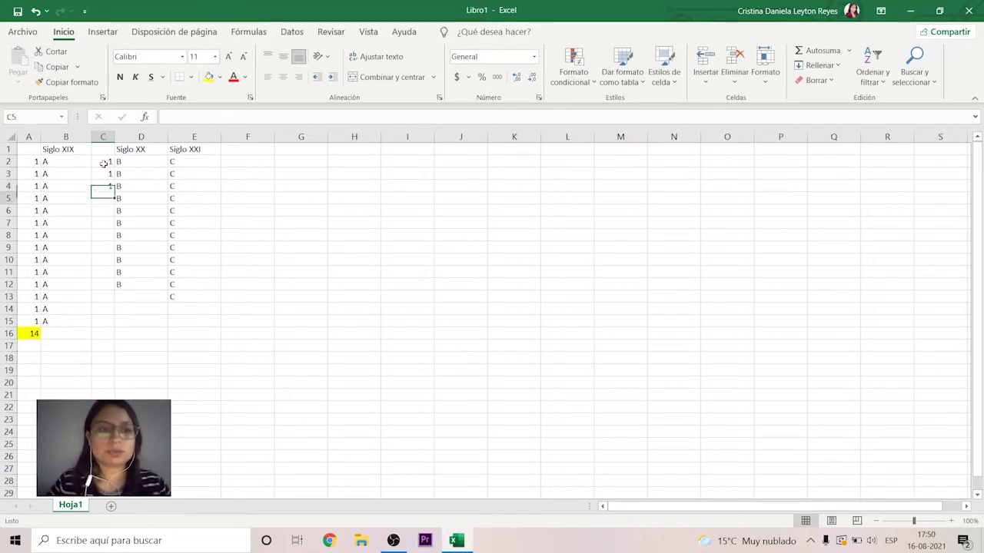
{"action": "type", "text": " 1 1 1"}
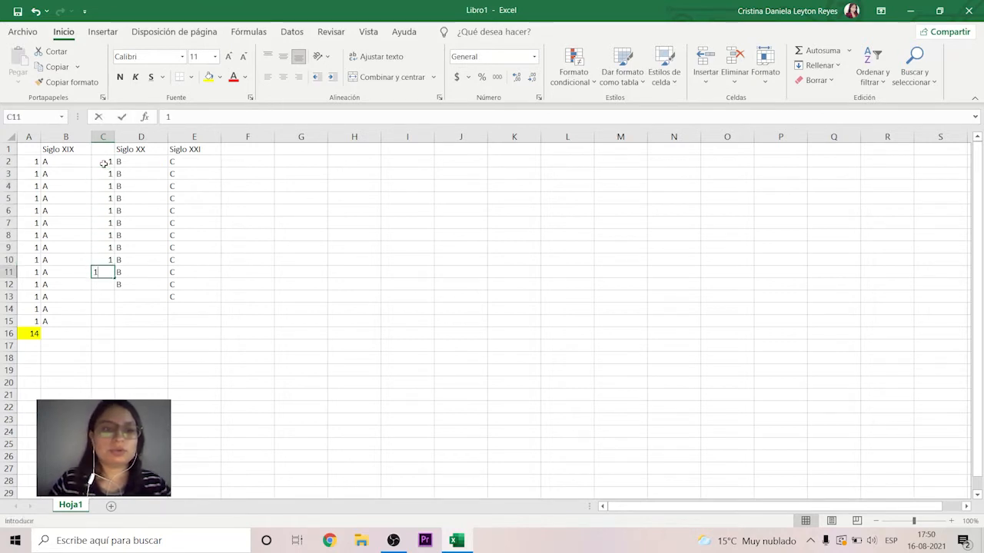
{"action": "type", "text": " 1 1 1 1 1 1 1 "}
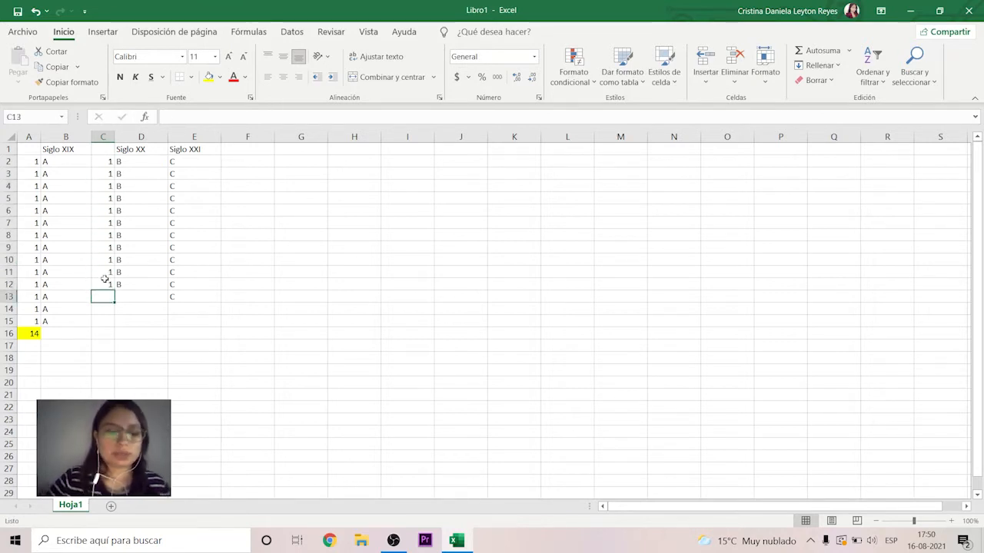
Enter the formula =SUMA(C2:C12) in cell C13 to total the ones counted for Siglo XX
{"action": "type", "text": "=SUM"}
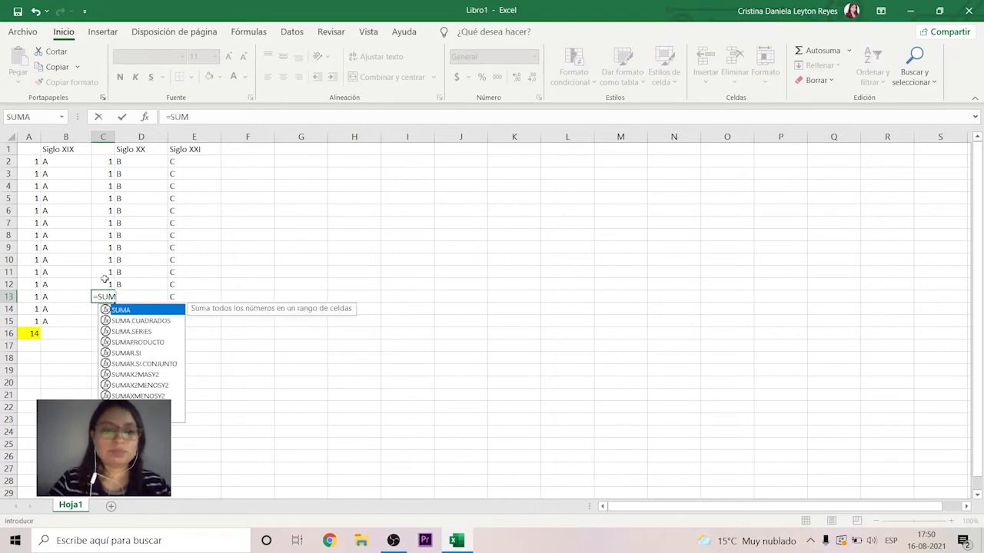
{"action": "type", "text": "A("}
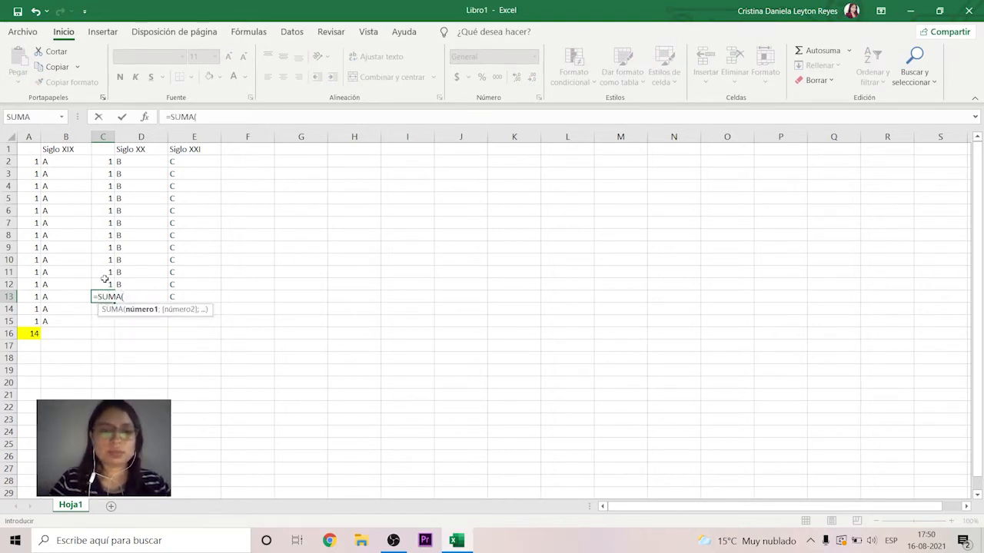
{"action": "left_click", "coordinate": [102, 163]}
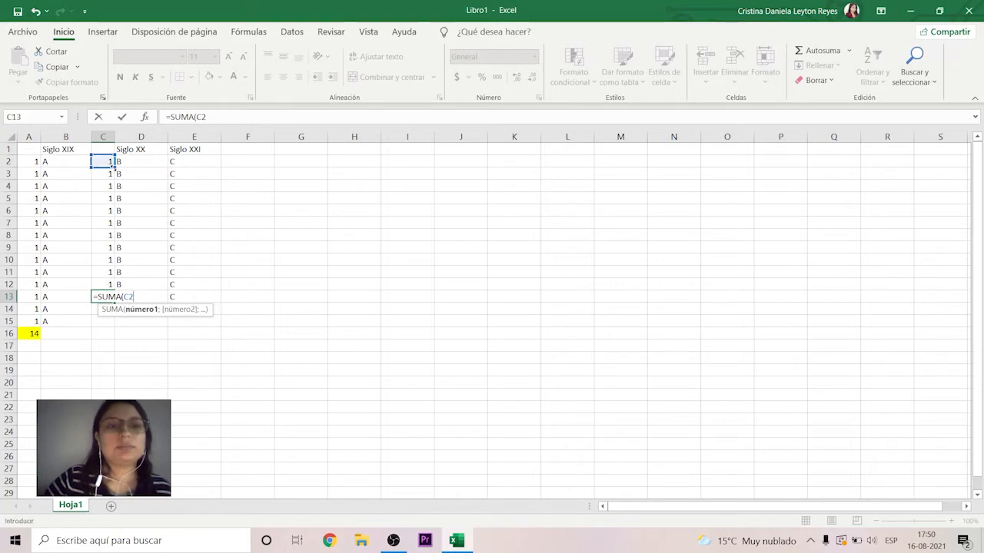
{"action": "left_click_drag", "start_coordinate": [104, 161], "coordinate": [121, 291]}
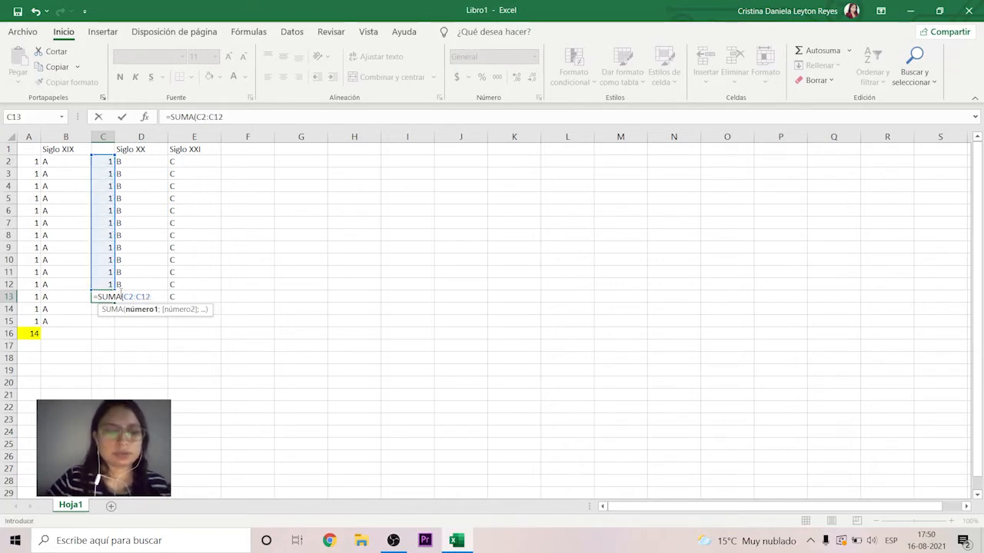
{"action": "type", "text": ")"}
{"action": "key", "text": "Return"}
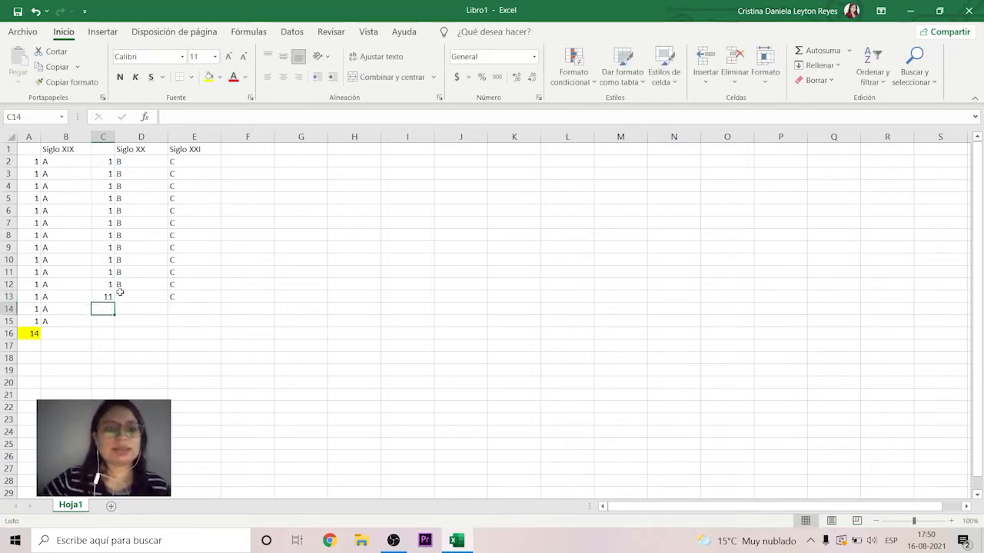
Highlight the Siglo XX total in cell C13 with a yellow fill
{"action": "left_click", "coordinate": [106, 298]}
{"action": "left_click", "coordinate": [208, 77]}
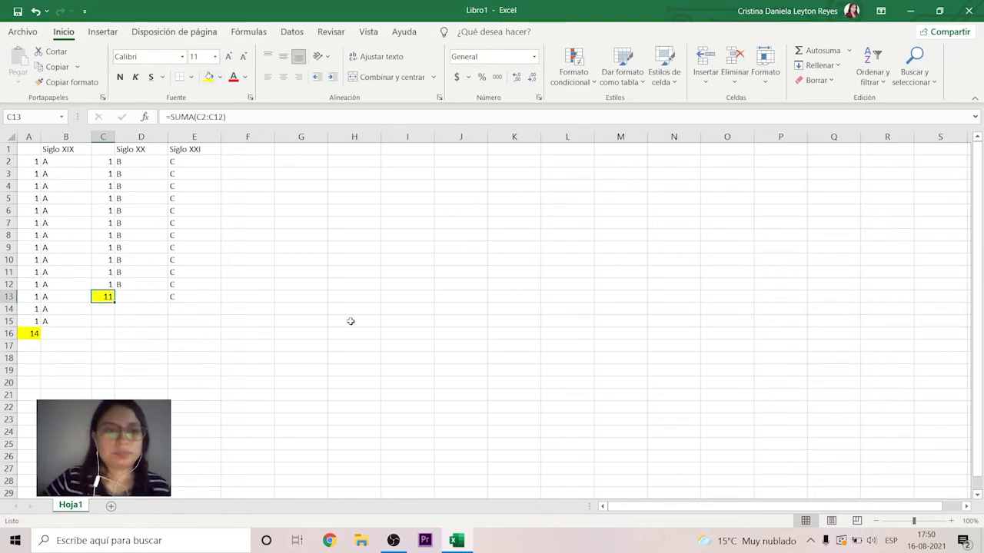
{"action": "left_click", "coordinate": [339, 316]}
Insert an entire blank column before the Siglo XXI column and narrow it to about half the default width
{"action": "left_click", "coordinate": [186, 149]}
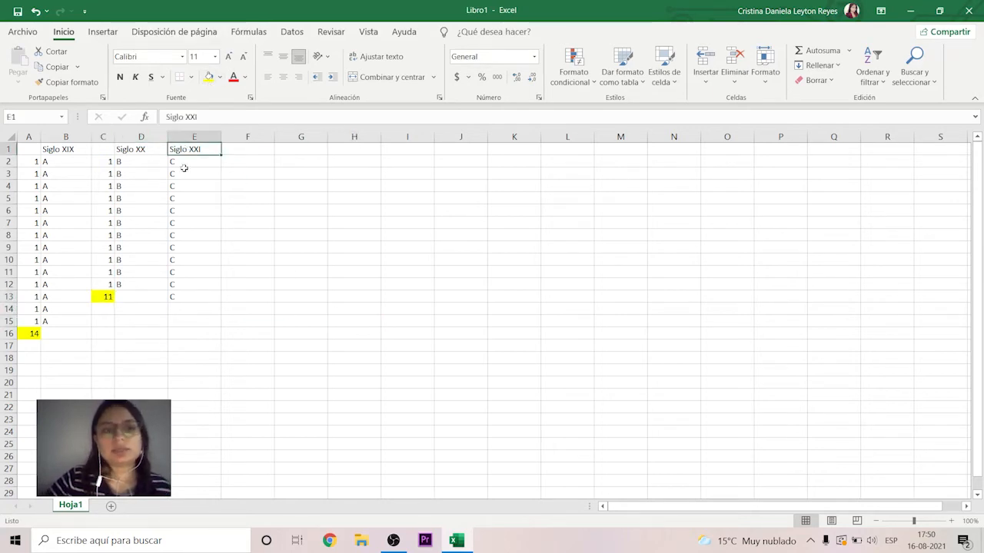
{"action": "right_click", "coordinate": [199, 150]}
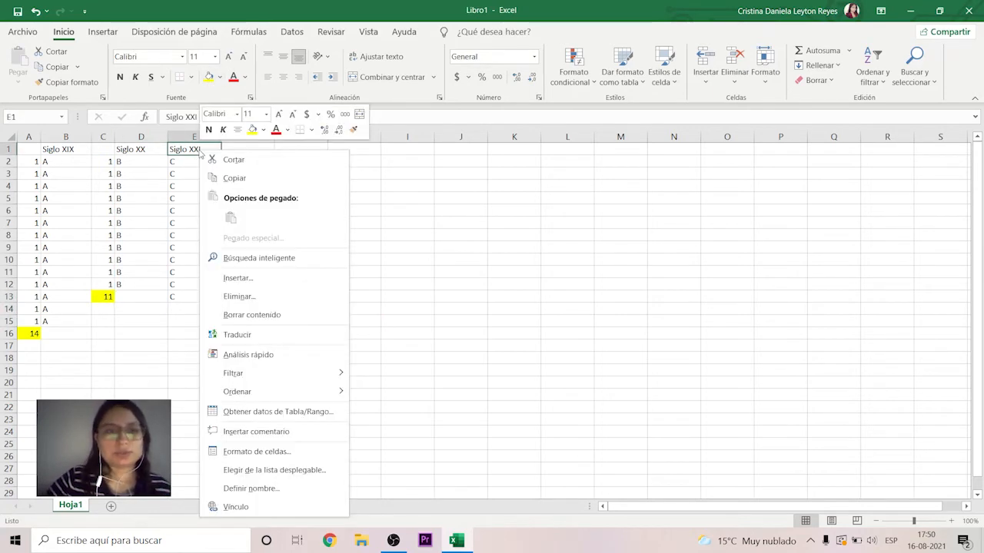
{"action": "left_click", "coordinate": [236, 278]}
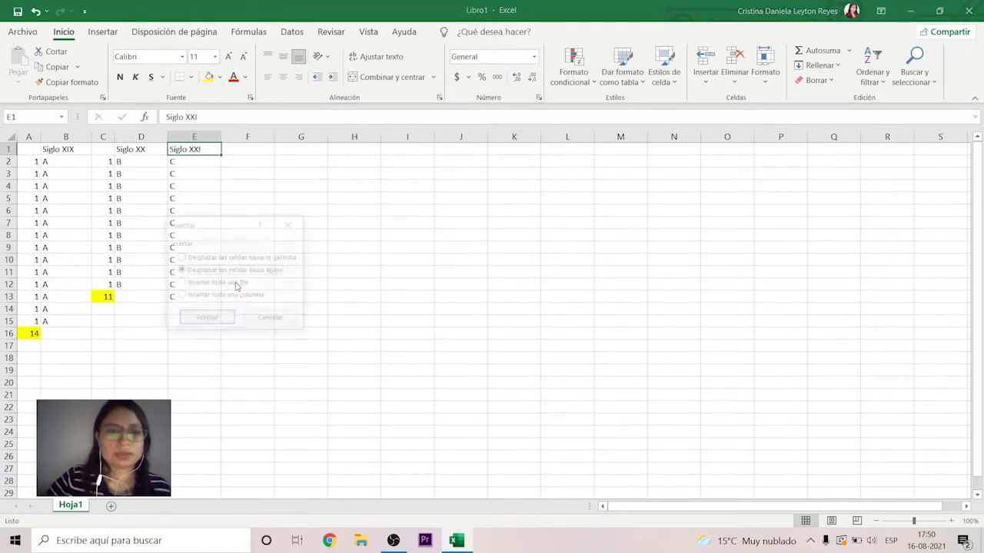
{"action": "left_click", "coordinate": [209, 296]}
{"action": "left_click", "coordinate": [221, 320]}
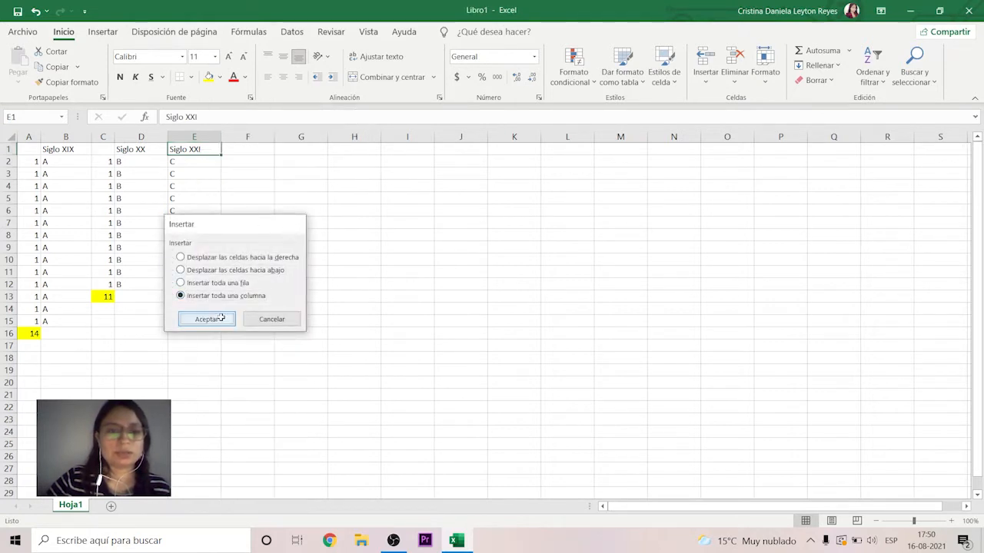
{"action": "left_click_drag", "start_coordinate": [220, 136], "coordinate": [194, 136]}
Fill cells E2 to E13, beside the Siglo XXI entries, with the number 1, one per row
{"action": "left_click", "coordinate": [183, 160]}
{"action": "type", "text": "1"}
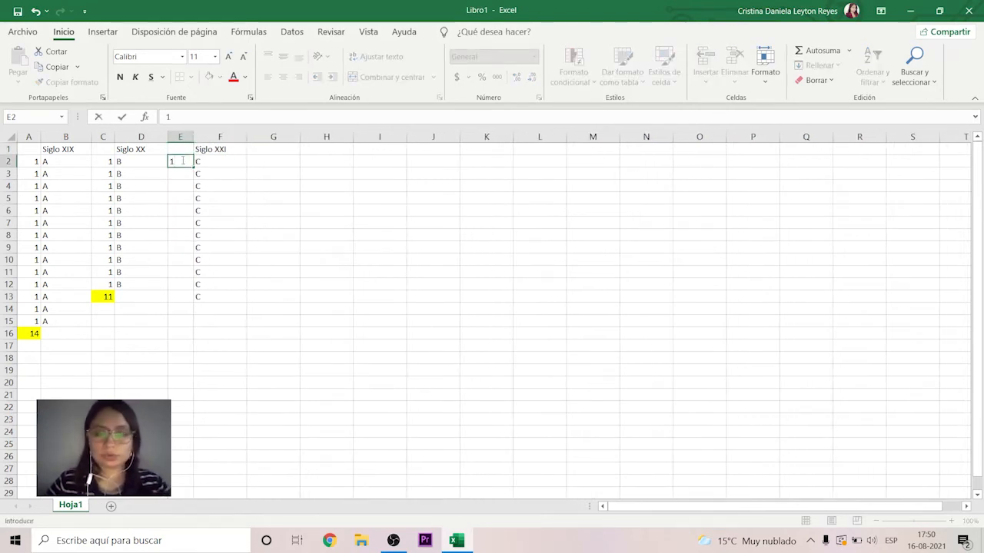
{"action": "key", "text": "Return"}
{"action": "type", "text": "1 1 1 1 1 "}
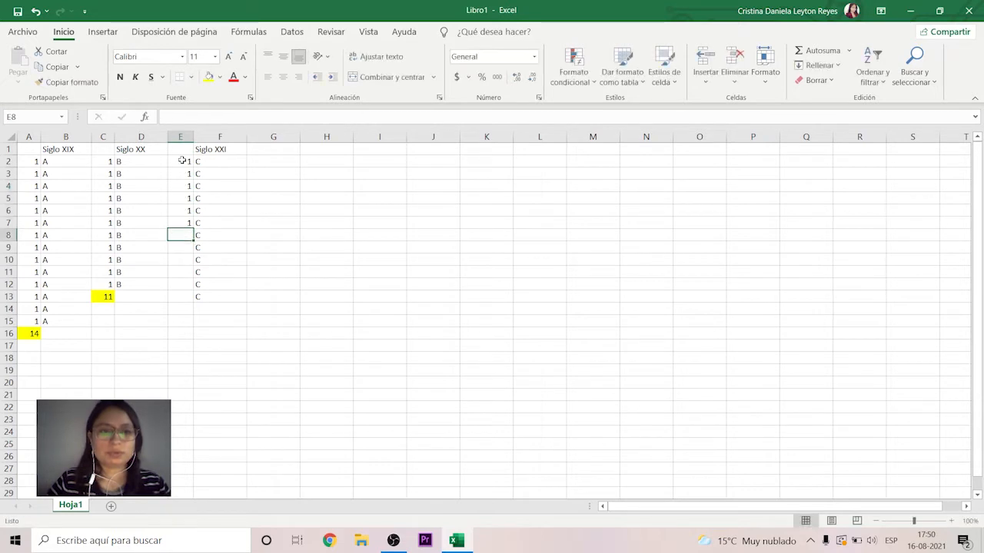
{"action": "type", "text": "1 1 1 1 1 "}
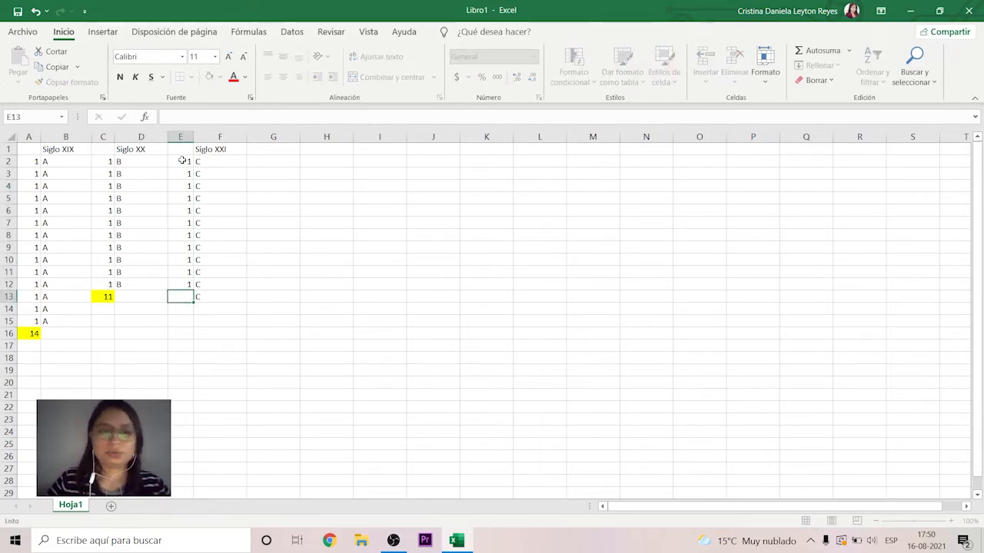
{"action": "type", "text": "1"}
{"action": "key", "text": "Return"}
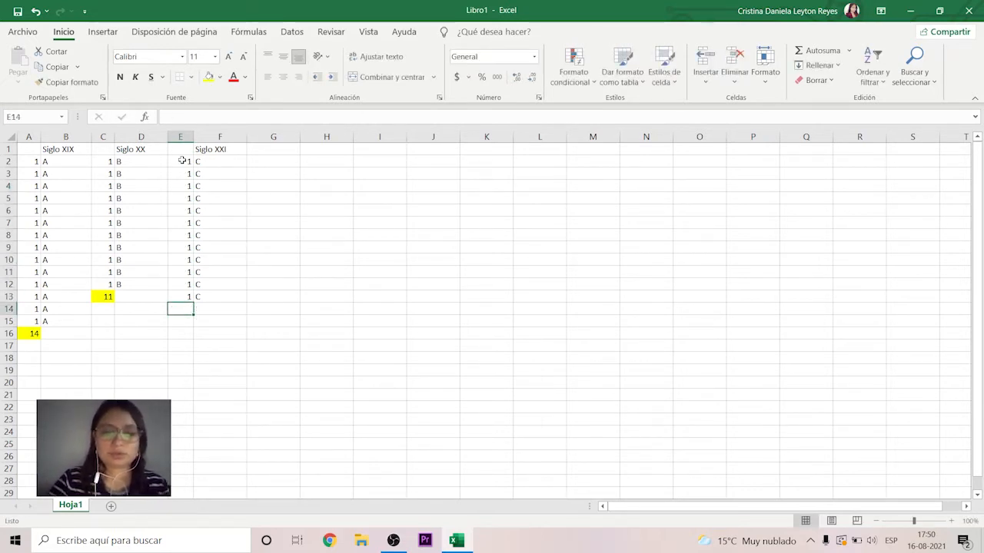
Enter the formula =SUMA(E2:E13) in cell E14 to total the ones counted for Siglo XXI
{"action": "type", "text": "=SUMA"}
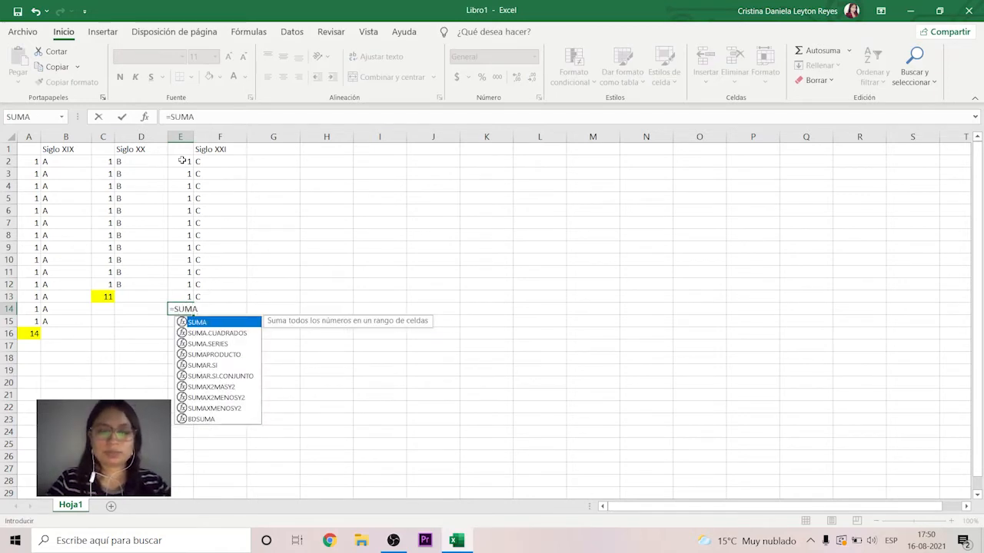
{"action": "type", "text": "("}
{"action": "left_click_drag", "start_coordinate": [182, 159], "coordinate": [187, 297]}
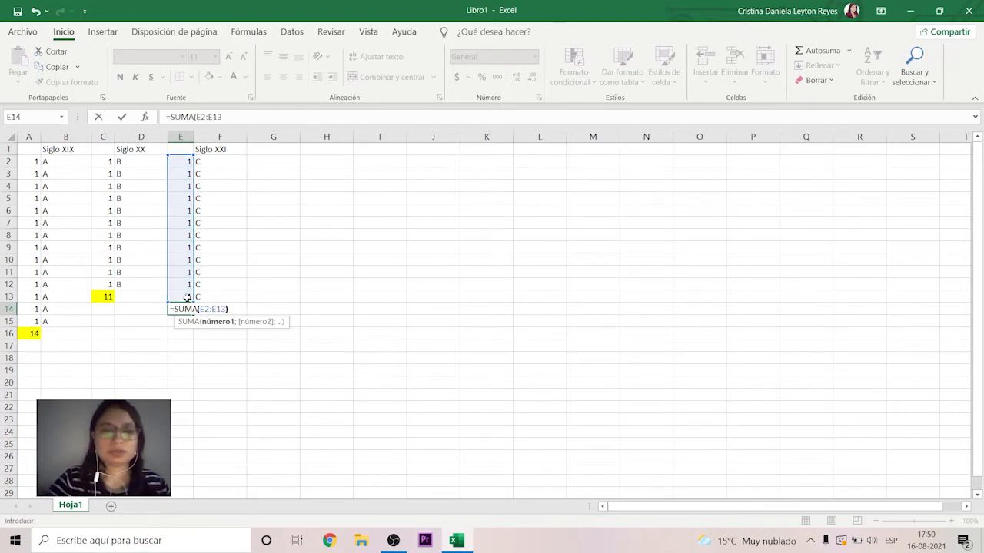
{"action": "key", "text": "Return"}
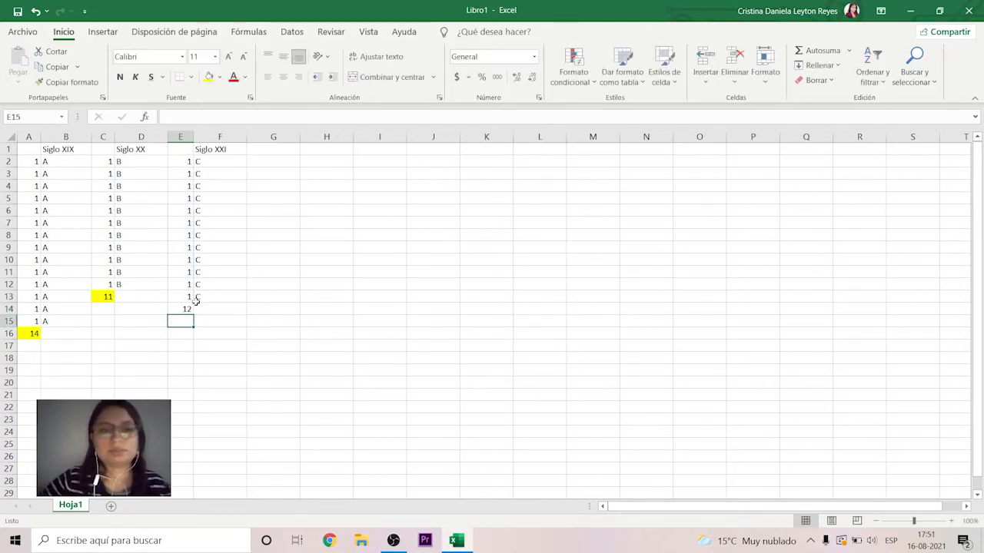
Highlight the Siglo XXI total in cell E14 with a yellow fill
{"action": "left_click", "coordinate": [185, 309]}
{"action": "left_click", "coordinate": [208, 77]}
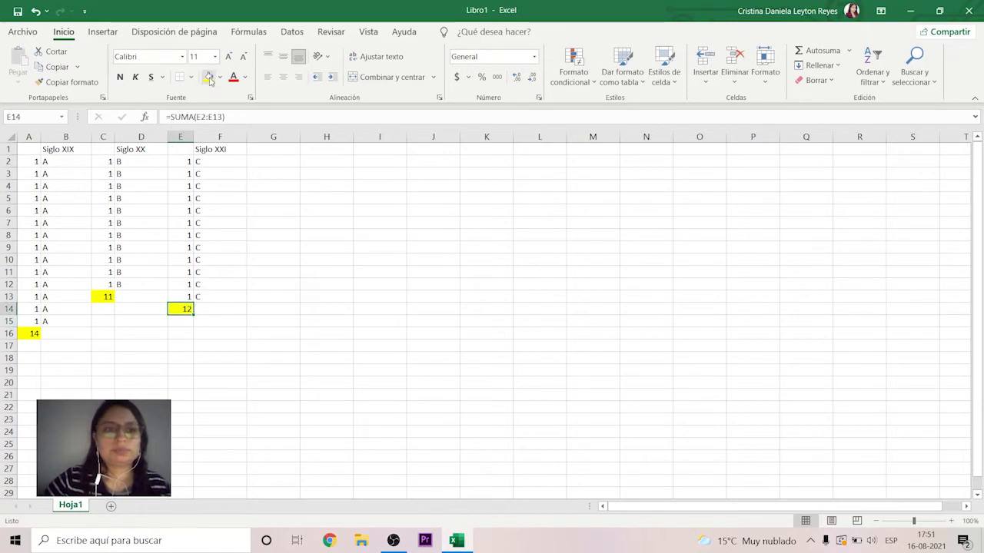
{"action": "left_click", "coordinate": [327, 332]}
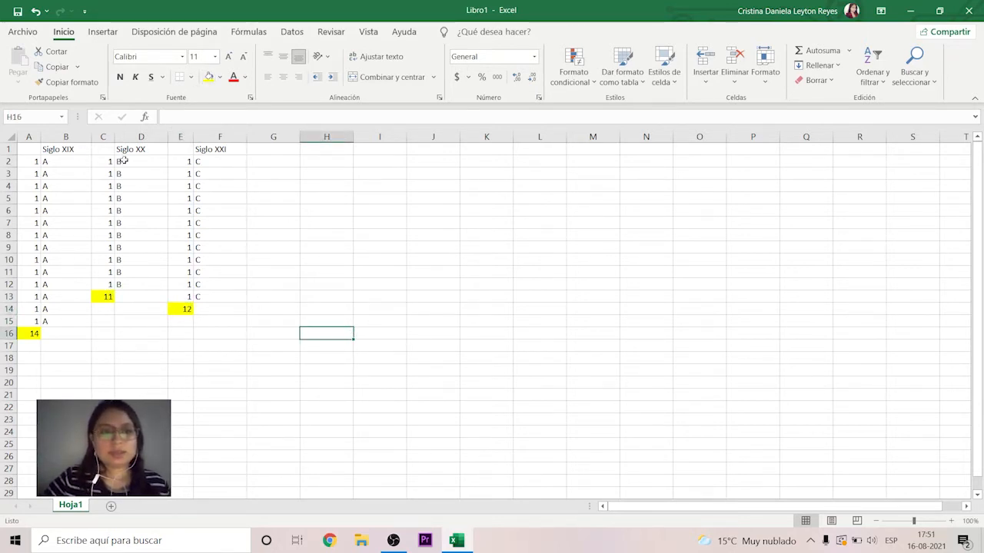
Enter the summary table headings Siglo XIX, Siglo XX and Siglo XXI in cells H2, I2 and J2
{"action": "left_click", "coordinate": [288, 164]}
{"action": "left_click", "coordinate": [313, 165]}
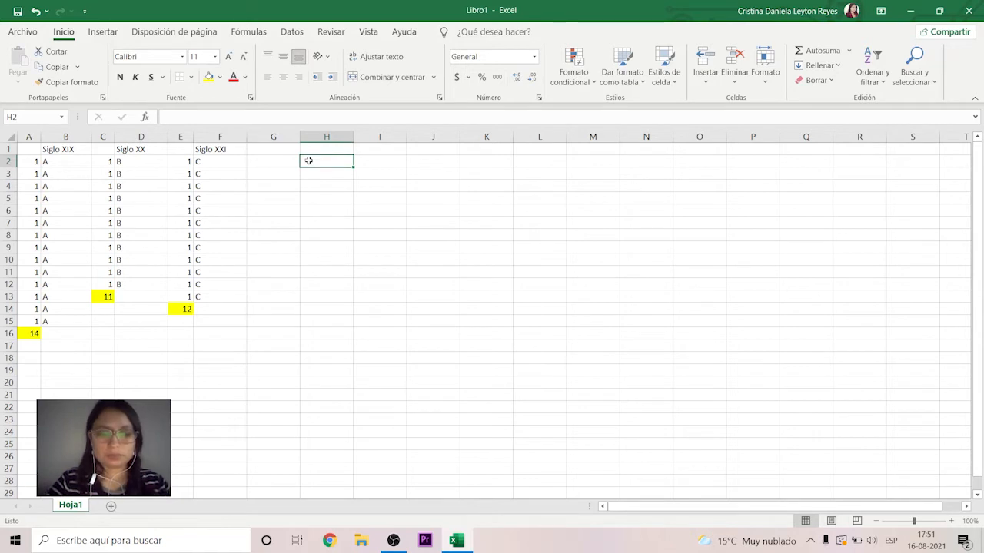
{"action": "key", "text": "Caps_Lock"}
{"action": "type", "text": "Siglo XIX"}
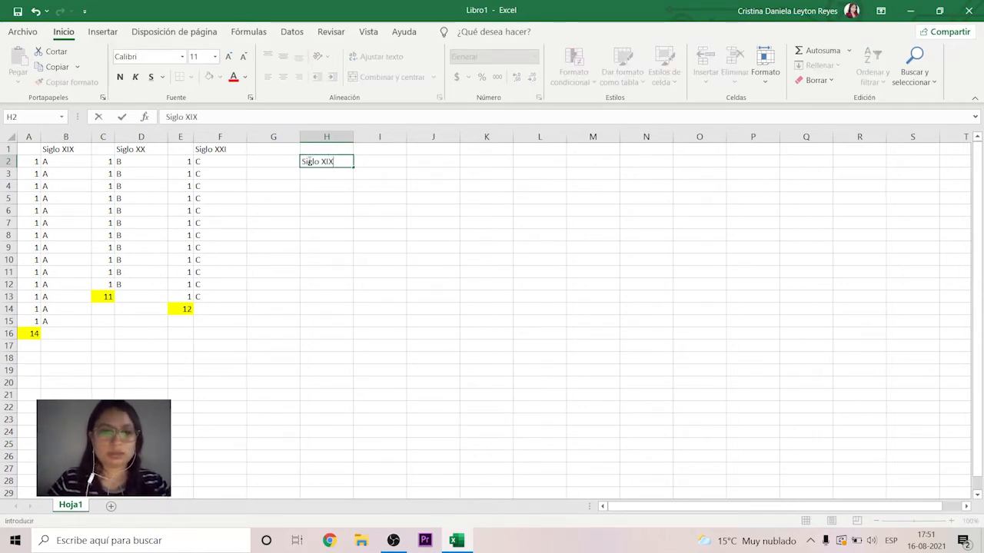
{"action": "key", "text": "Tab"}
{"action": "type", "text": "Si"}
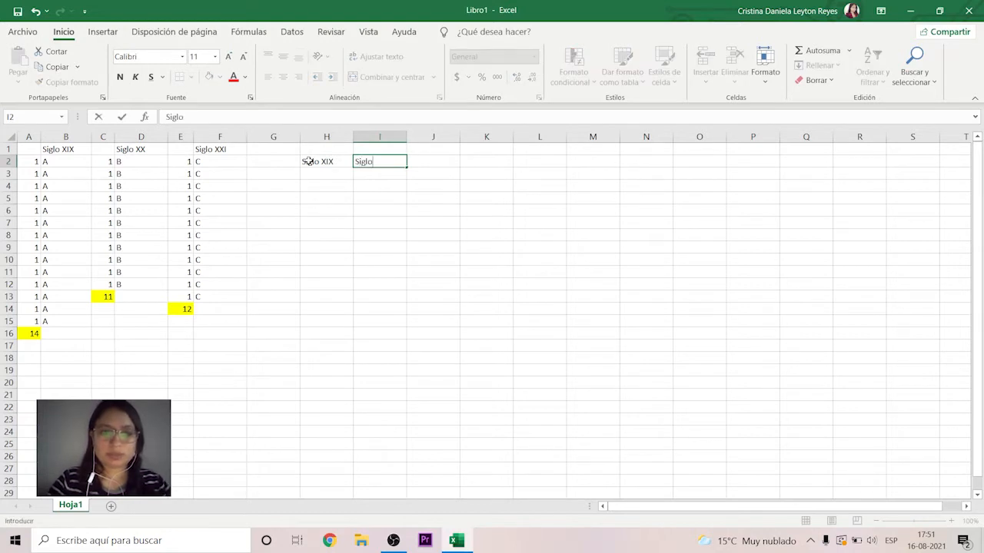
{"action": "type", "text": "glo XX"}
{"action": "key", "text": "shift+Right"}
{"action": "key", "text": "Right"}
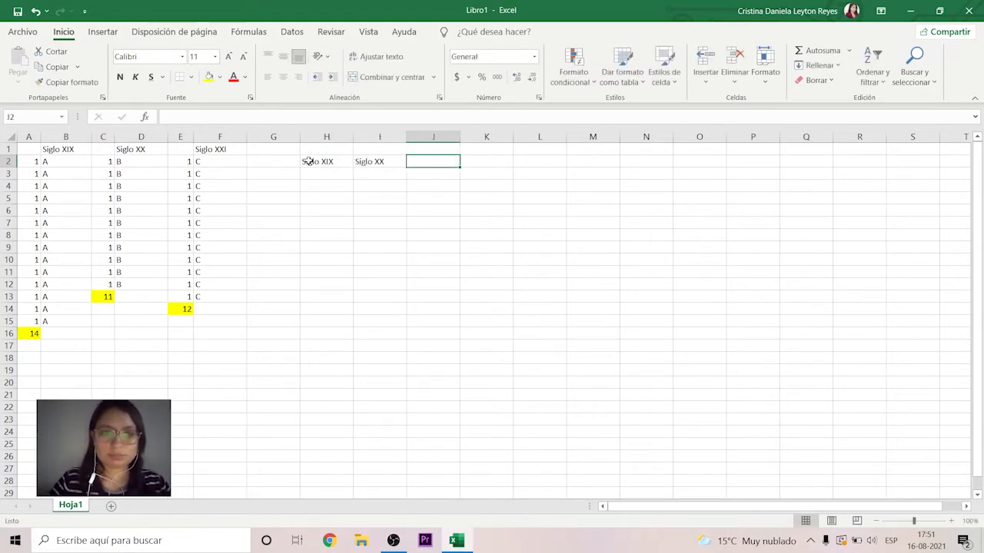
{"action": "type", "text": "Siglo"}
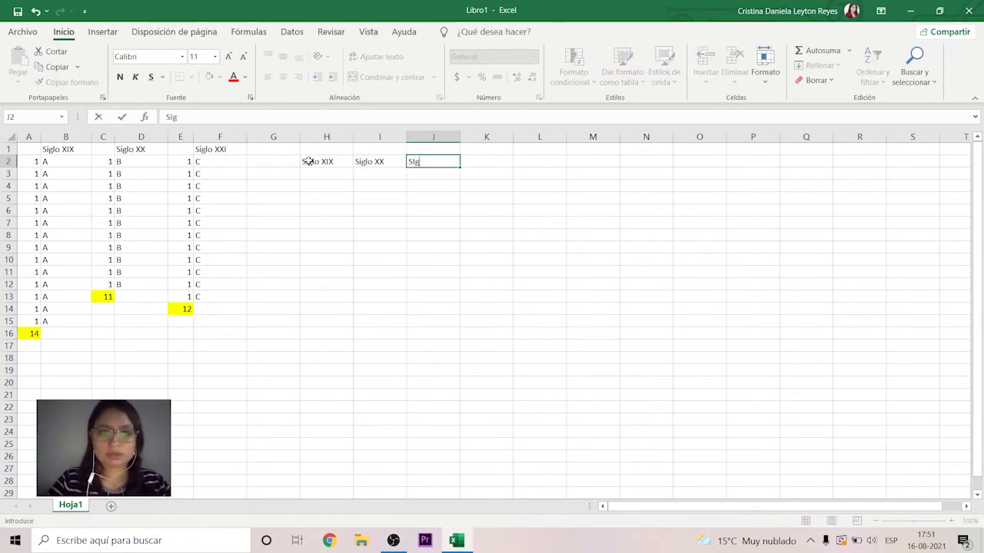
{"action": "key", "text": "BackSpace"}
{"action": "key", "text": "BackSpace"}
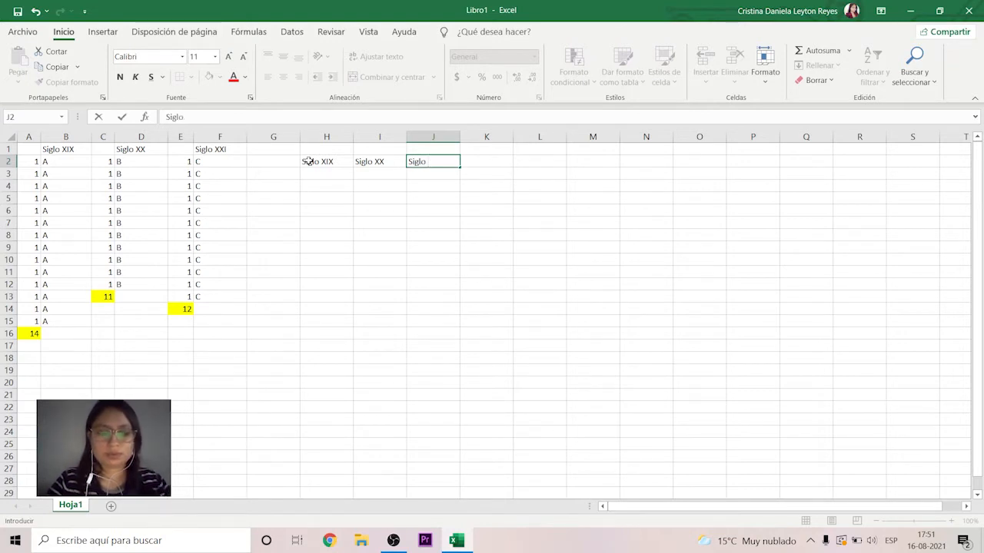
Enter the totals 14, 11 and 12 in cells H3, I3 and J3 under their century headings
{"action": "left_click", "coordinate": [316, 176]}
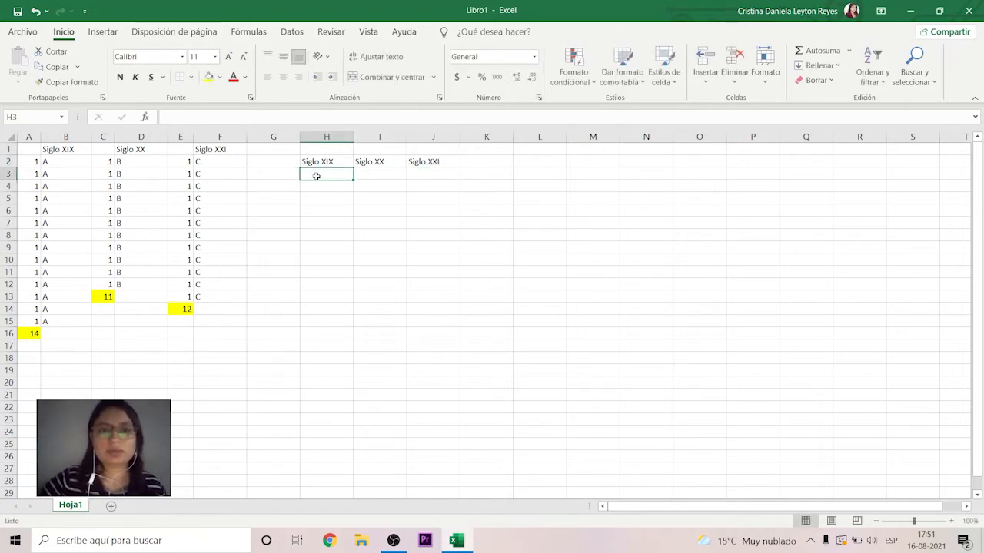
{"action": "type", "text": "14"}
{"action": "key", "text": "Tab"}
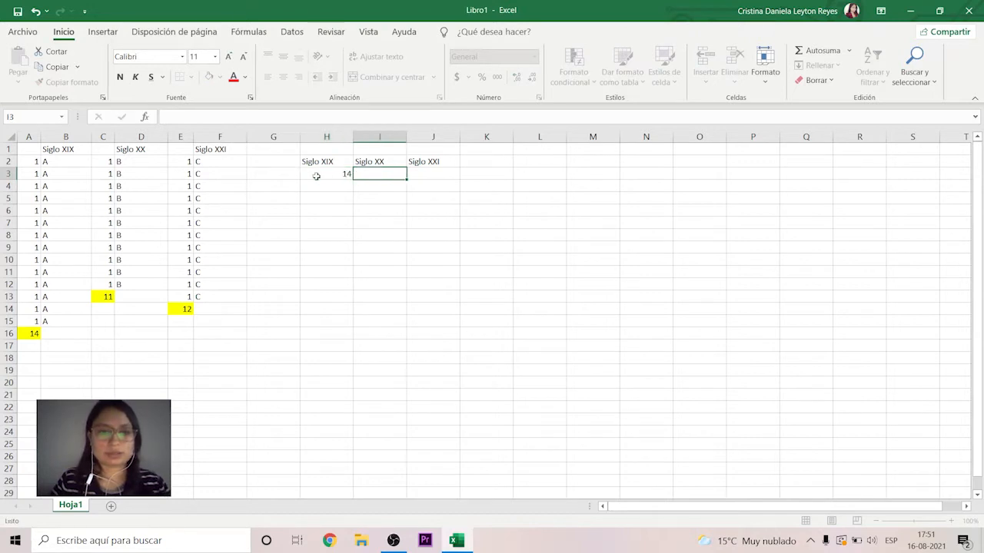
{"action": "type", "text": "11"}
{"action": "key", "text": "Tab"}
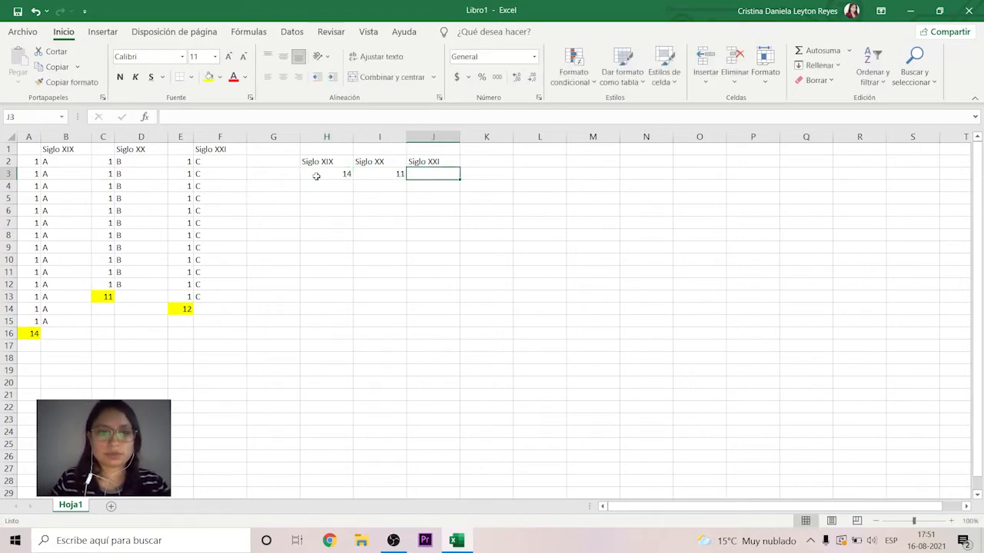
{"action": "type", "text": "12"}
{"action": "left_click", "coordinate": [376, 223]}
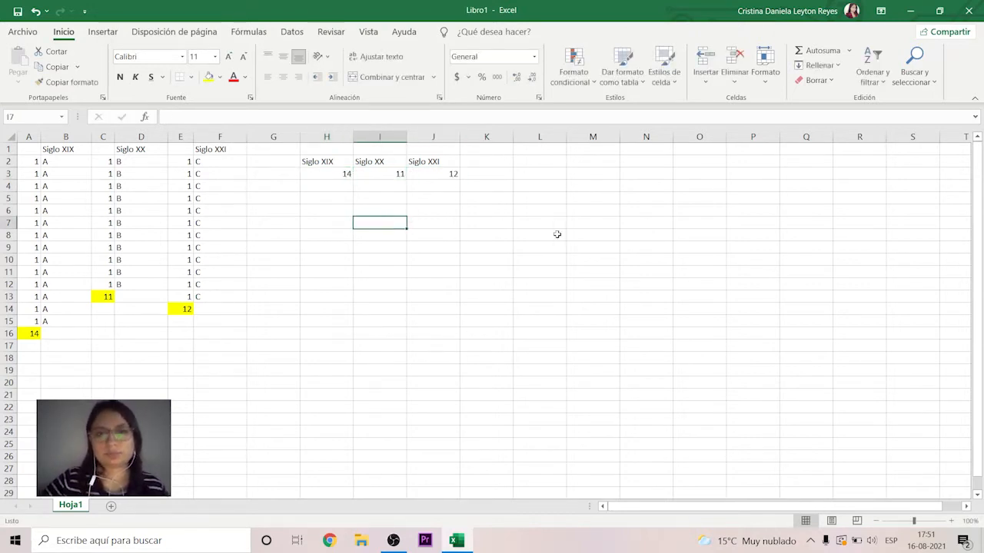
{"action": "left_click", "coordinate": [540, 236]}
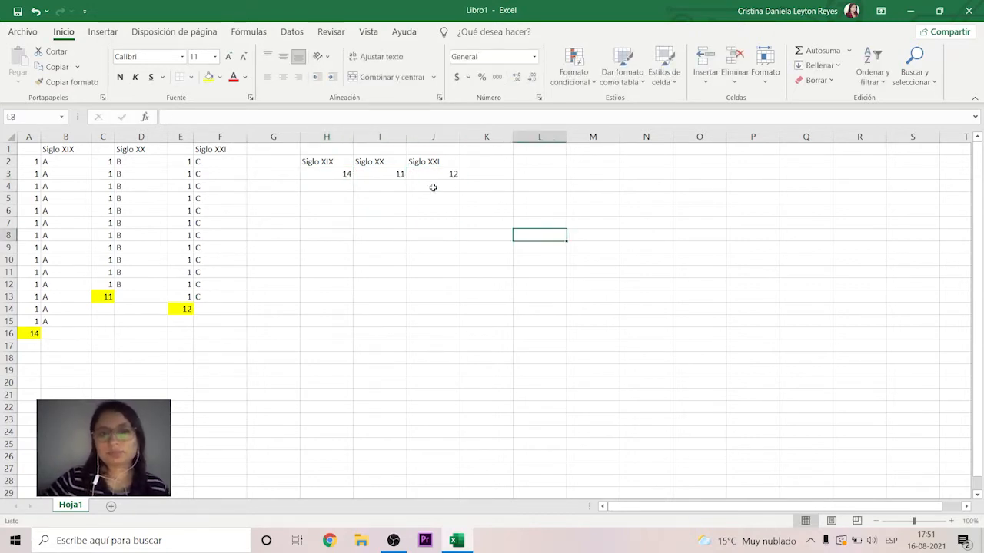
Insert a basic 2D line chart from the summary table in H2:J3
{"action": "left_click", "coordinate": [315, 162]}
{"action": "key", "text": "shift+Down"}
{"action": "key", "text": "shift+Right"}
{"action": "key", "text": "shift+Right"}
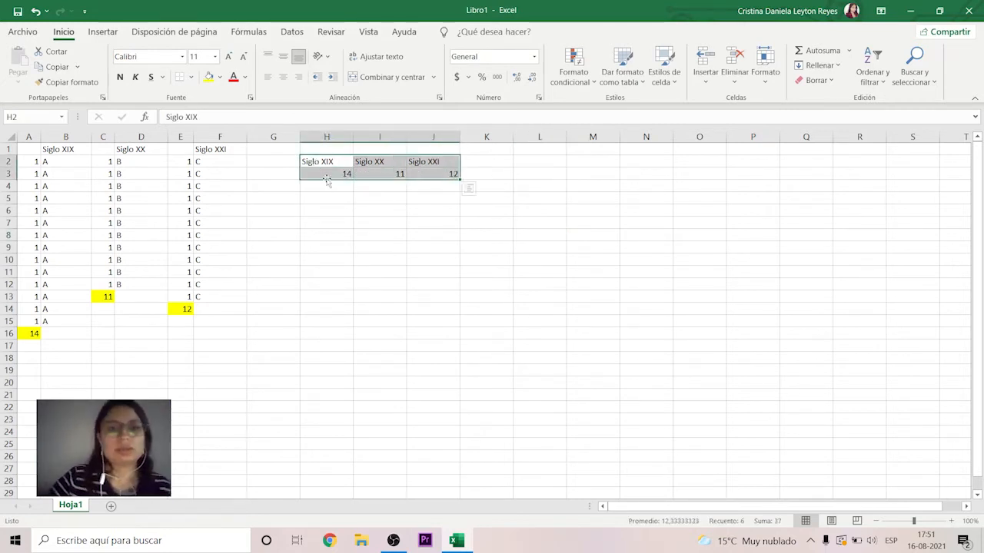
{"action": "left_click", "coordinate": [103, 34]}
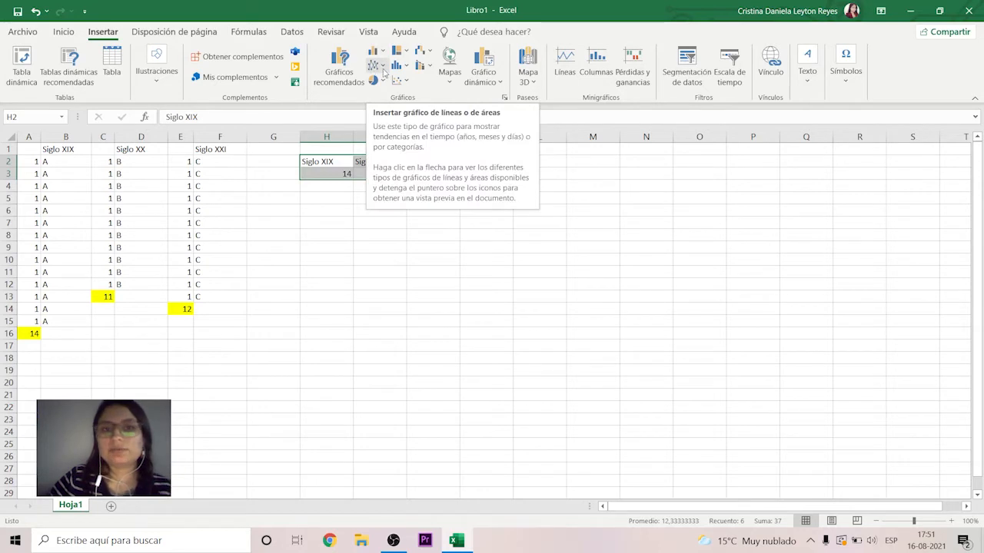
{"action": "left_click", "coordinate": [383, 67]}
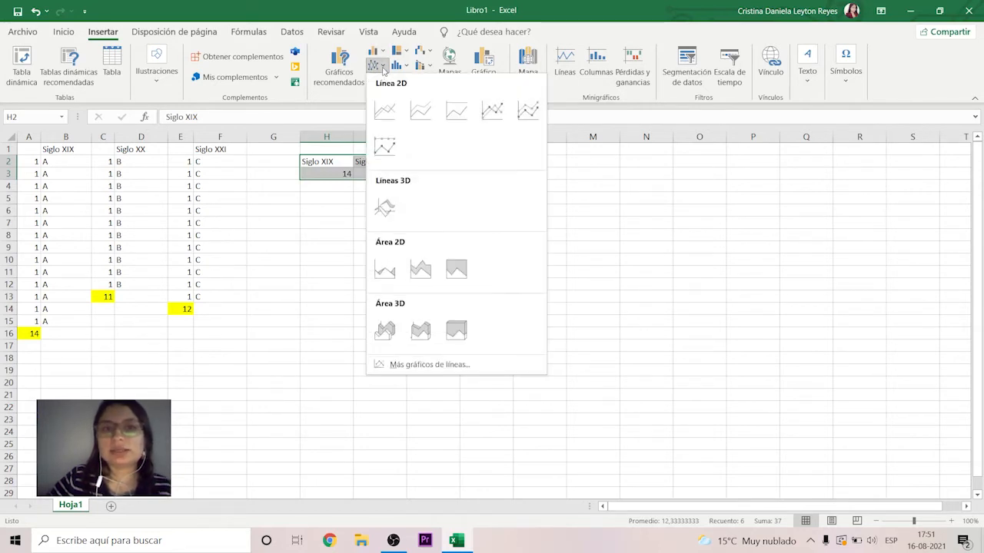
{"action": "left_click", "coordinate": [392, 121]}
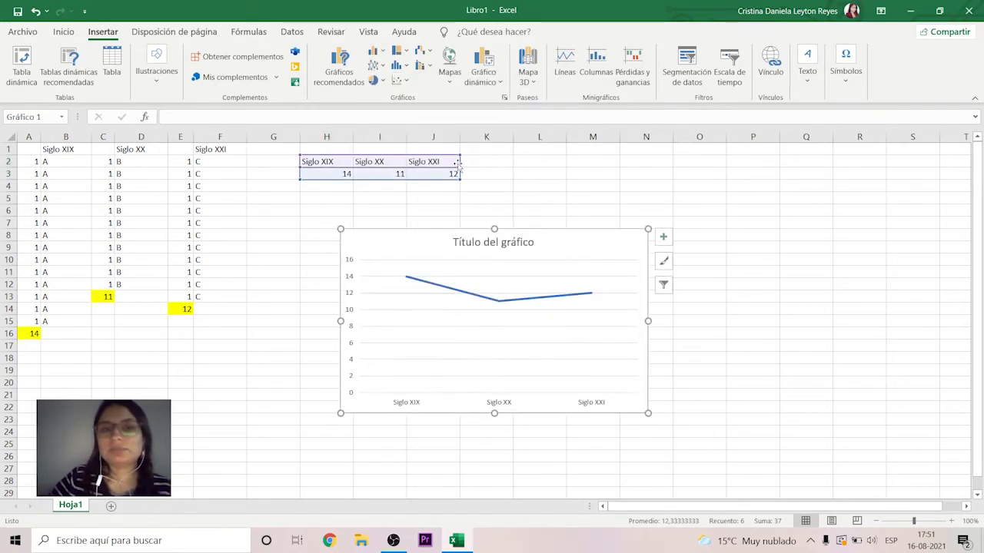
{"action": "left_click", "coordinate": [574, 338]}
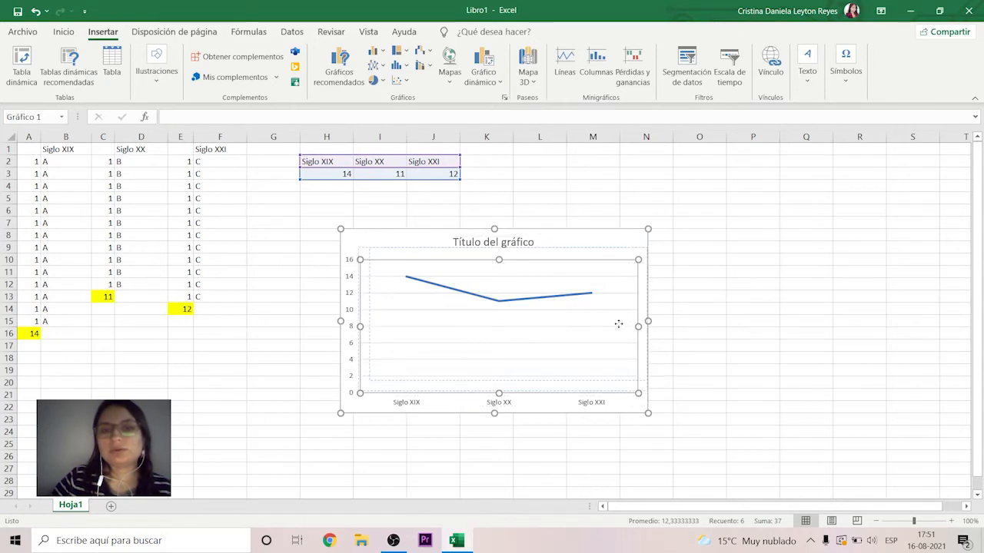
{"action": "left_click", "coordinate": [584, 262]}
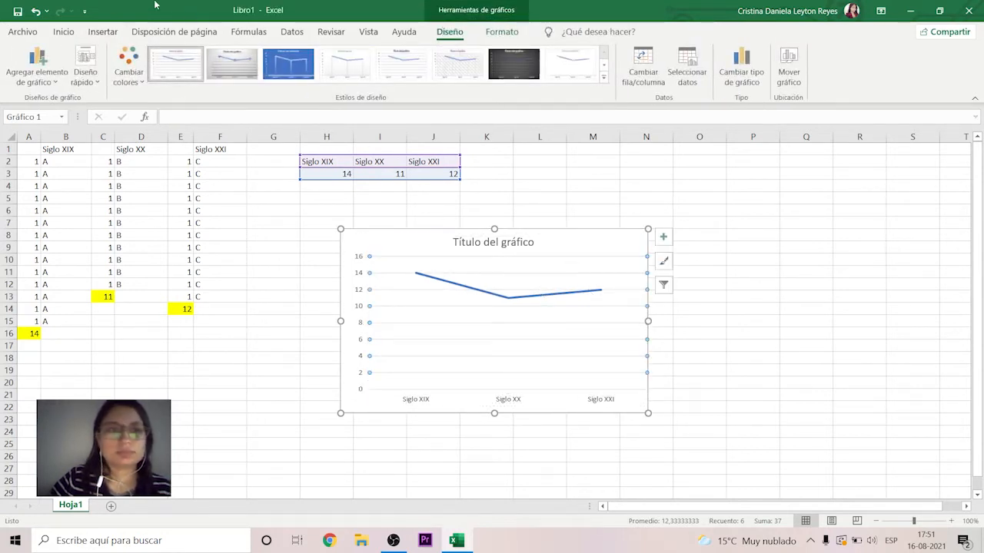
{"action": "left_click", "coordinate": [36, 11]}
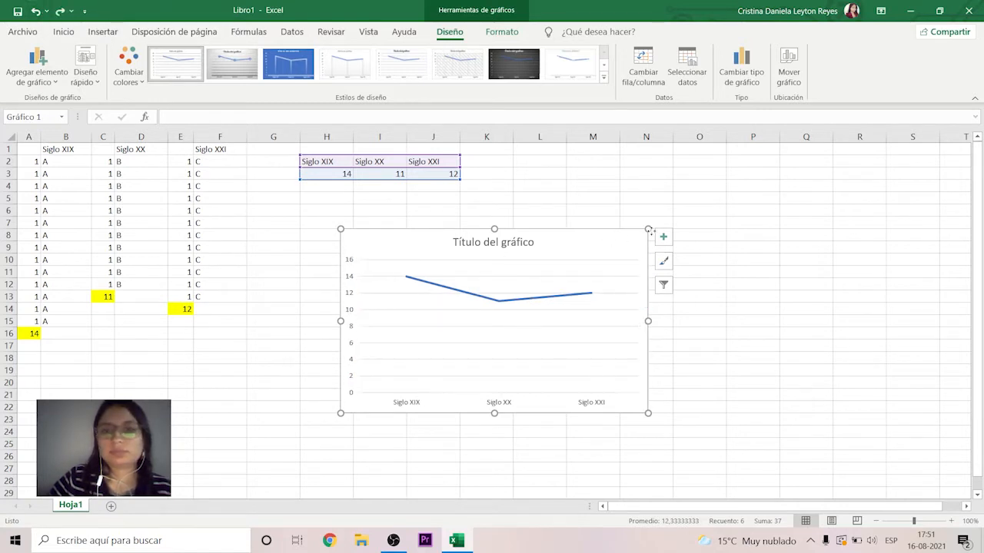
Move the line chart beside the summary table and shrink it to span about columns K to P, rows 1 to 14
{"action": "left_click_drag", "start_coordinate": [648, 230], "coordinate": [746, 184]}
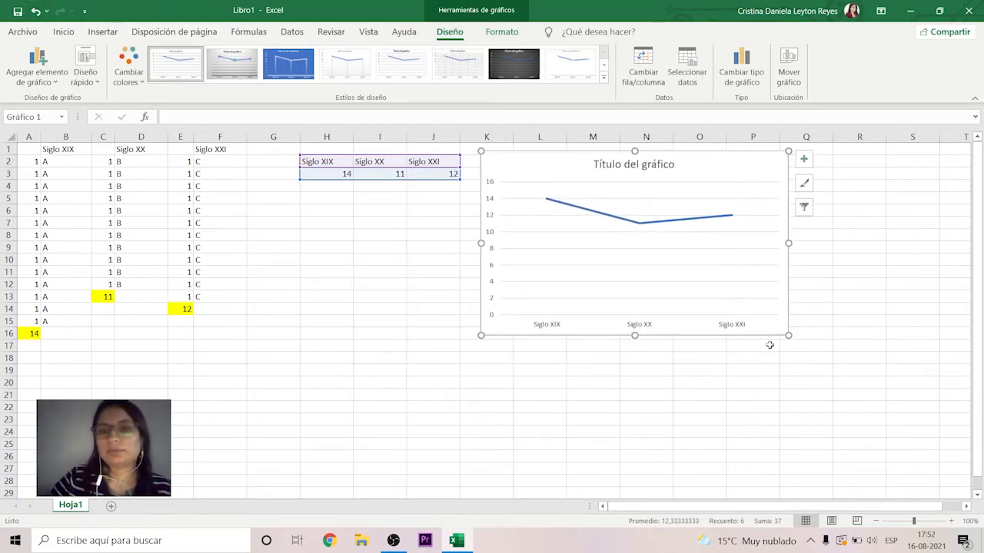
{"action": "left_click_drag", "start_coordinate": [791, 338], "coordinate": [758, 307]}
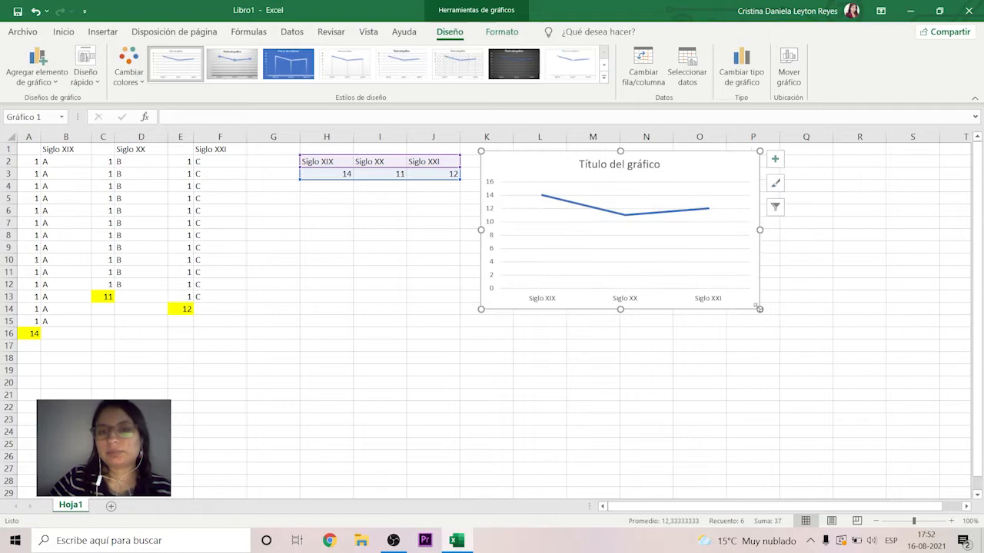
{"action": "left_click", "coordinate": [788, 345]}
{"action": "left_click", "coordinate": [350, 306]}
Insert a 2D pie chart from the summary table in H2:J3
{"action": "left_click", "coordinate": [329, 162]}
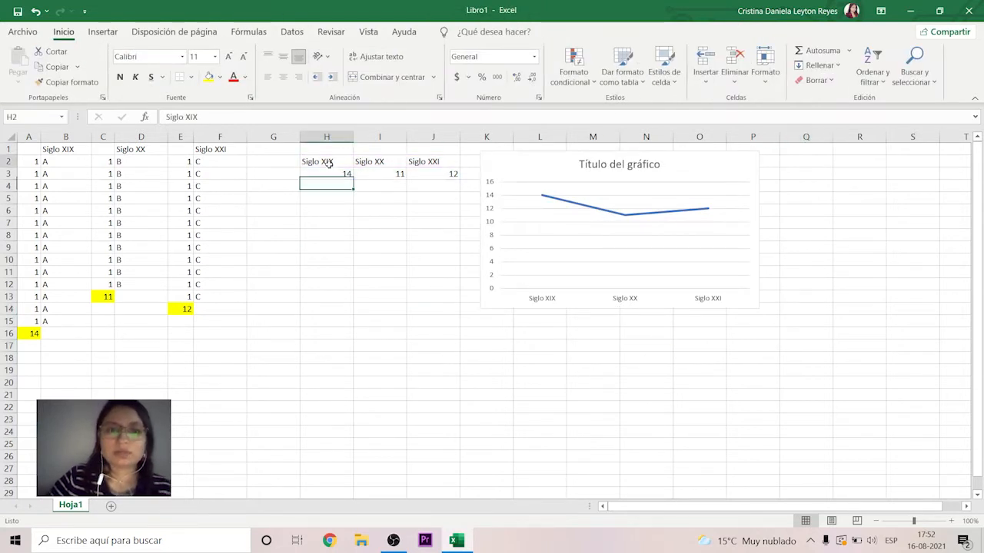
{"action": "left_click_drag", "start_coordinate": [326, 164], "coordinate": [438, 175]}
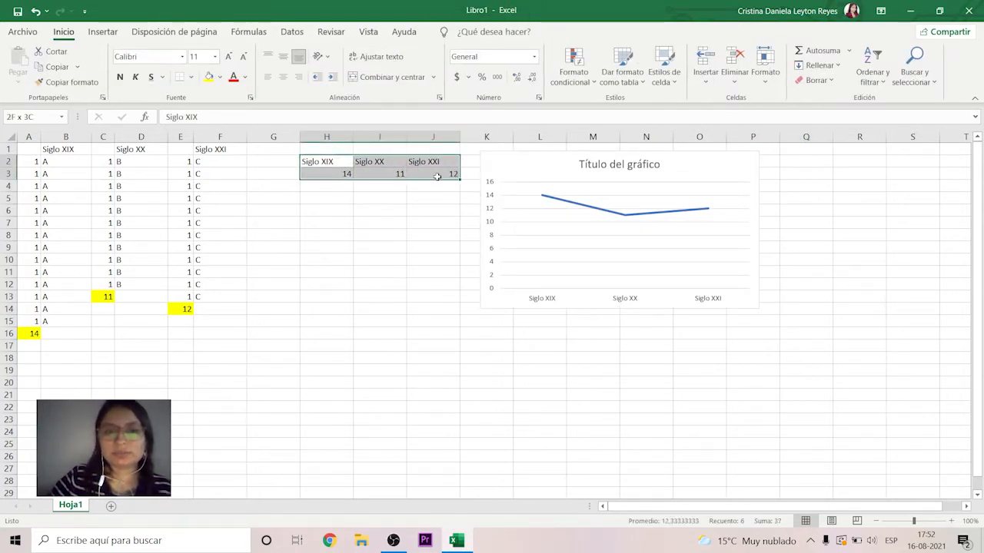
{"action": "left_click", "coordinate": [102, 32]}
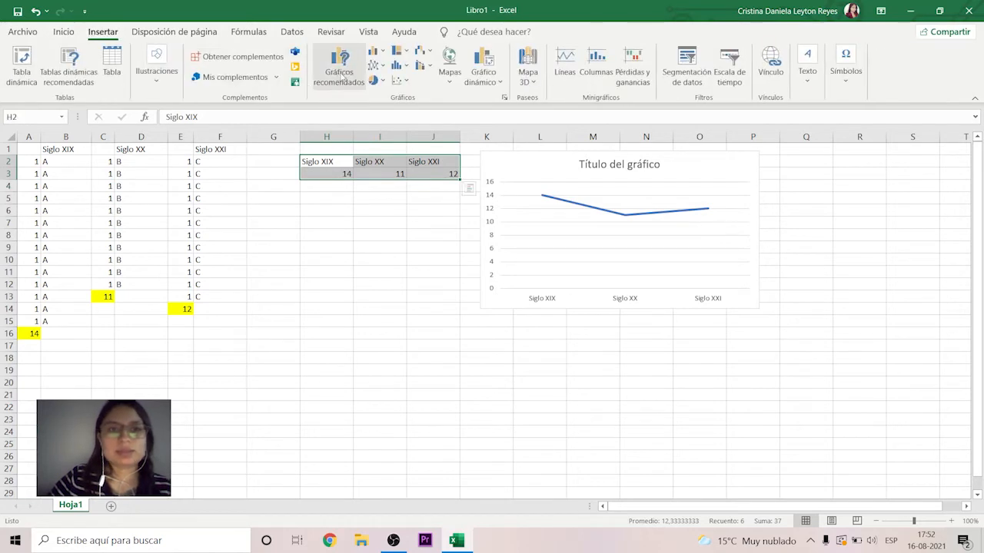
{"action": "left_click", "coordinate": [381, 82]}
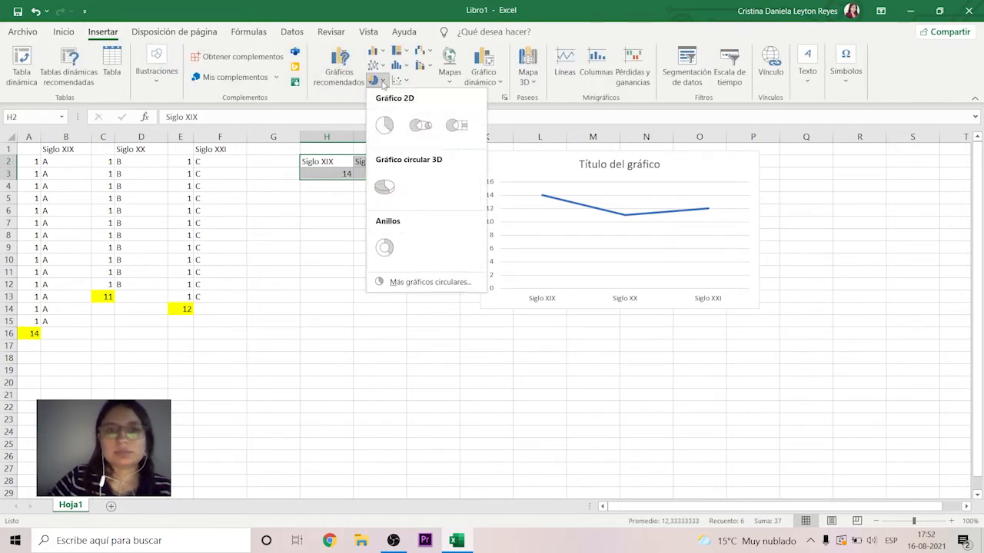
{"action": "left_click", "coordinate": [388, 132]}
Place the pie chart directly below the line chart and resize it to about the same width
{"action": "left_click_drag", "start_coordinate": [647, 413], "coordinate": [708, 415]}
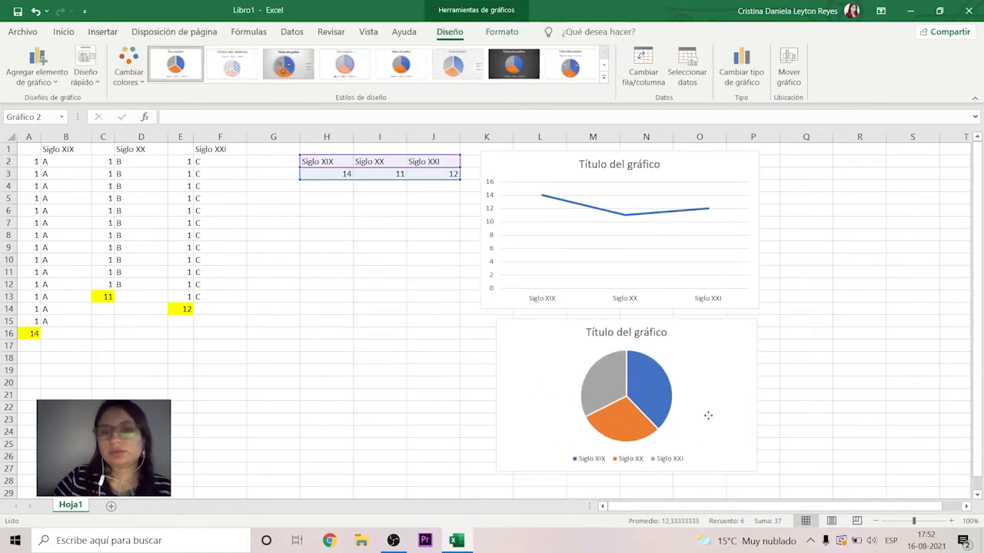
{"action": "left_click_drag", "start_coordinate": [759, 474], "coordinate": [771, 481]}
{"action": "left_click_drag", "start_coordinate": [737, 430], "coordinate": [729, 433]}
{"action": "left_click", "coordinate": [852, 392]}
{"action": "left_click", "coordinate": [843, 281]}
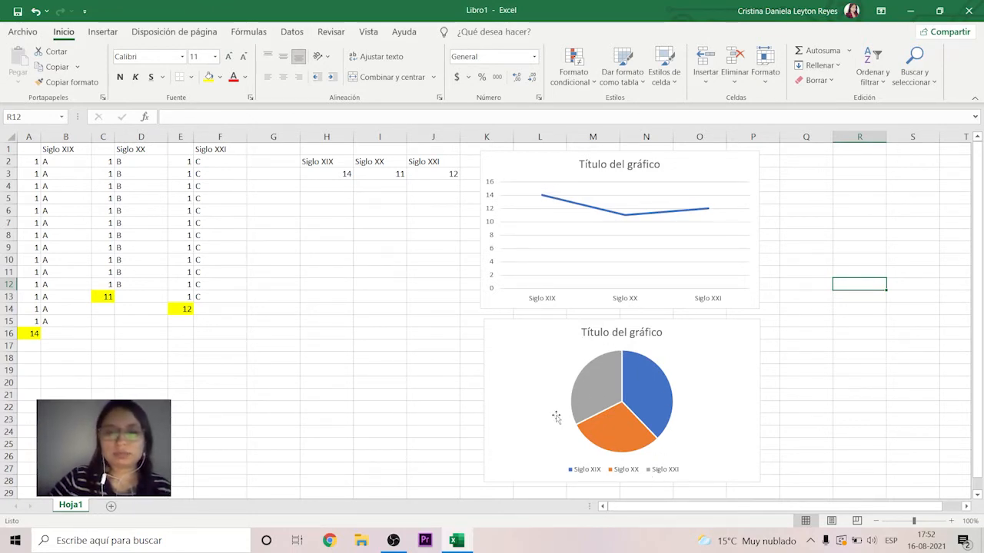
{"action": "left_click", "coordinate": [864, 421]}
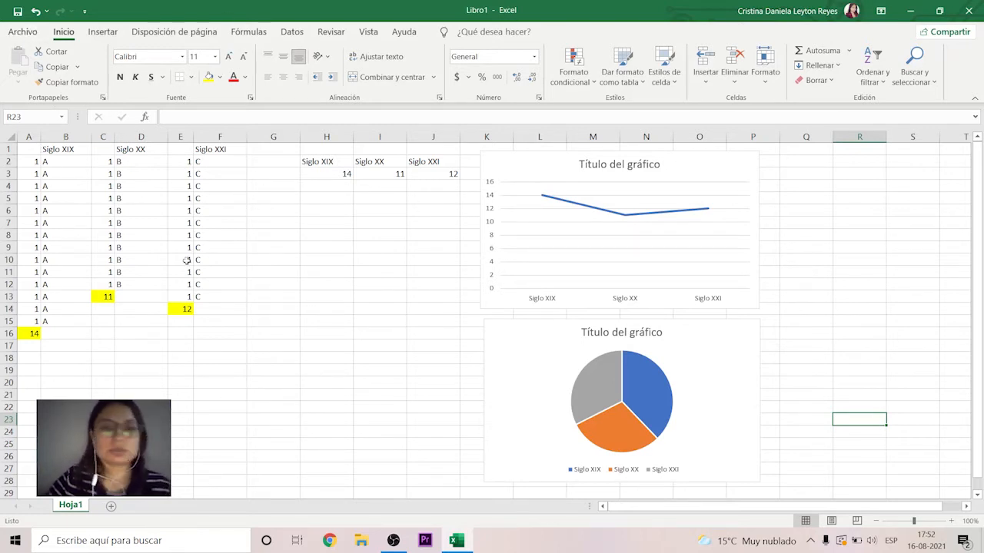
Save the workbook in the Escritorio folder under the name Trabajo tecnología
{"action": "left_click", "coordinate": [21, 33]}
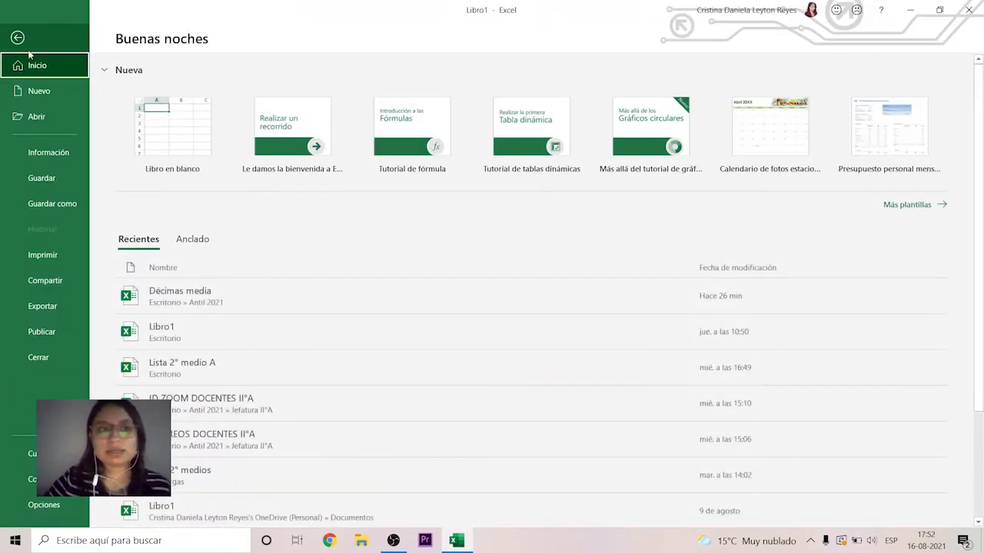
{"action": "left_click", "coordinate": [51, 204]}
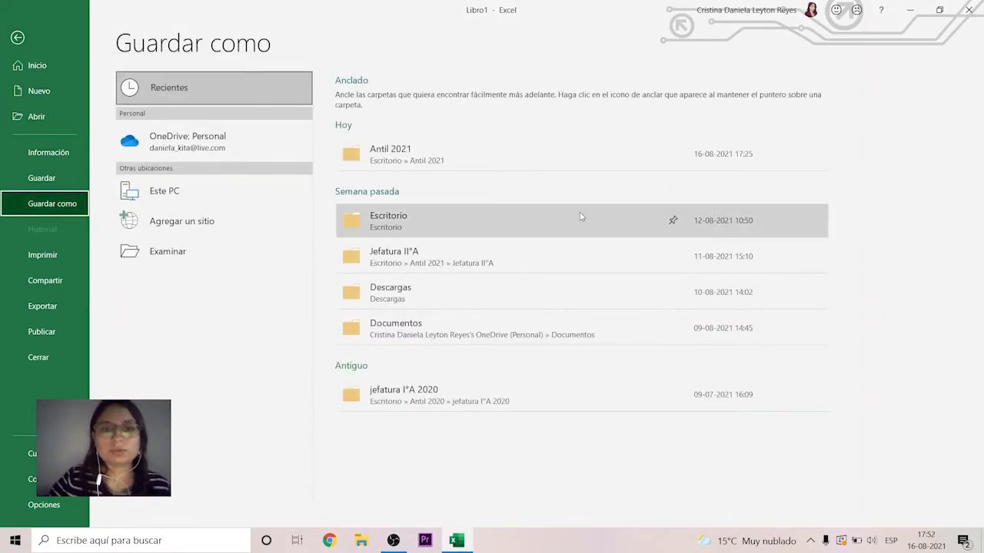
{"action": "left_click", "coordinate": [411, 219]}
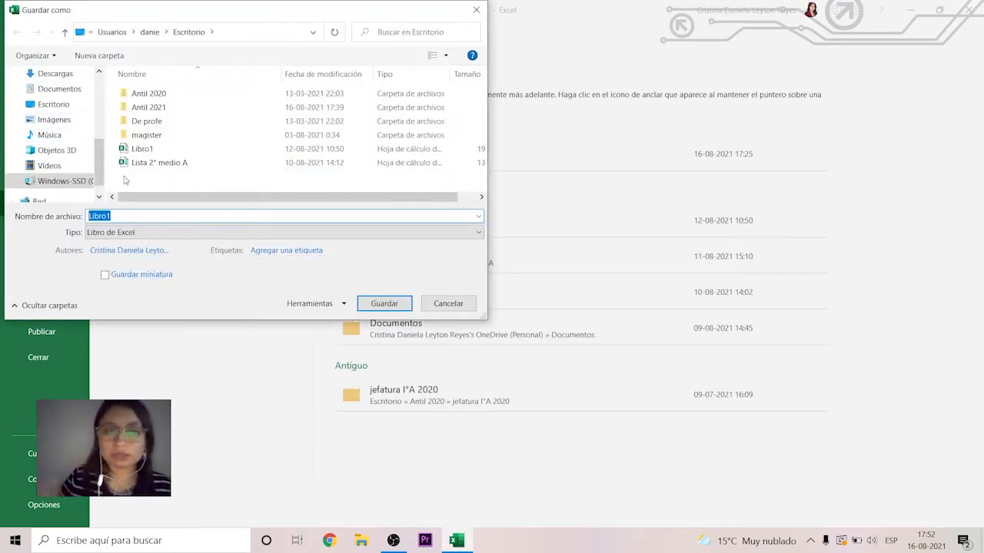
{"action": "type", "text": "Trabajo tecnolo"}
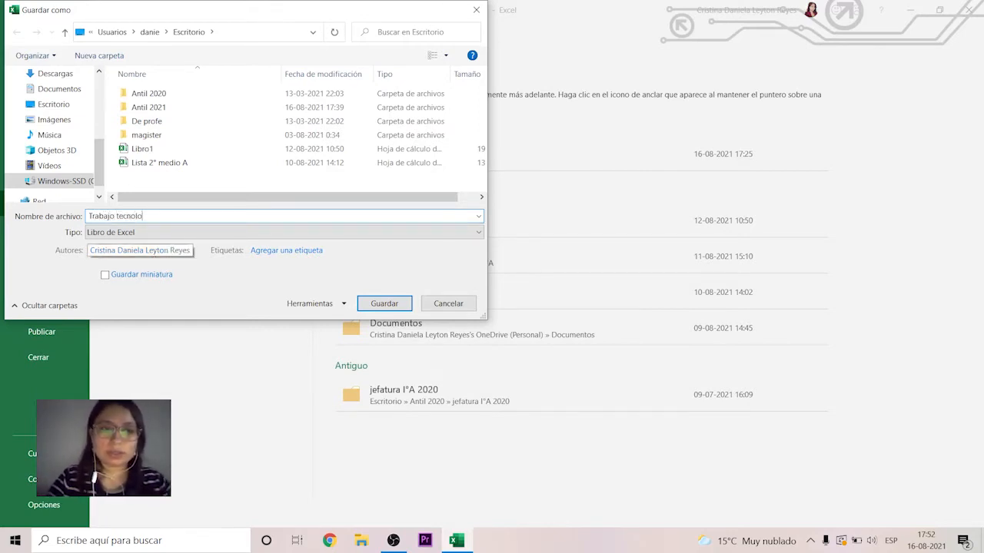
{"action": "type", "text": "gía"}
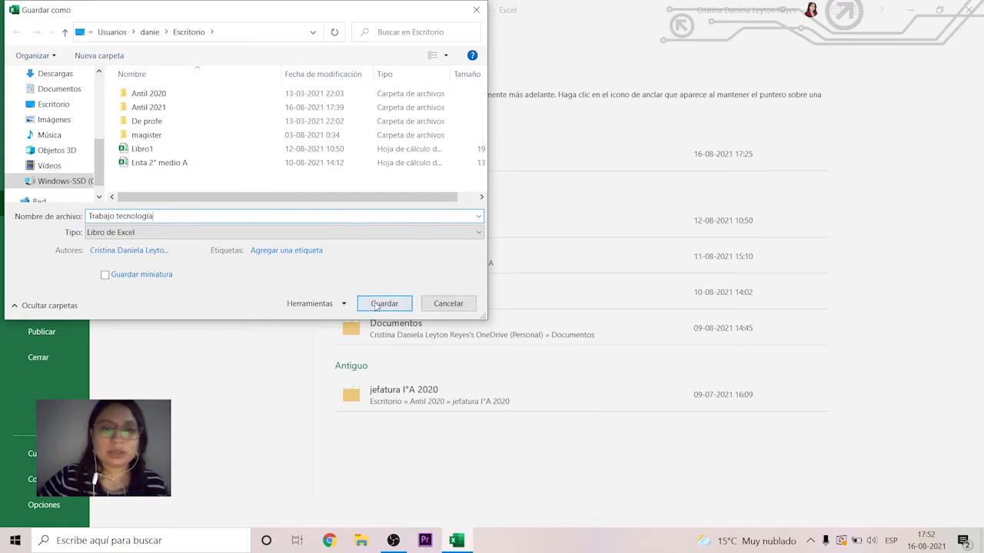
{"action": "left_click", "coordinate": [379, 302]}
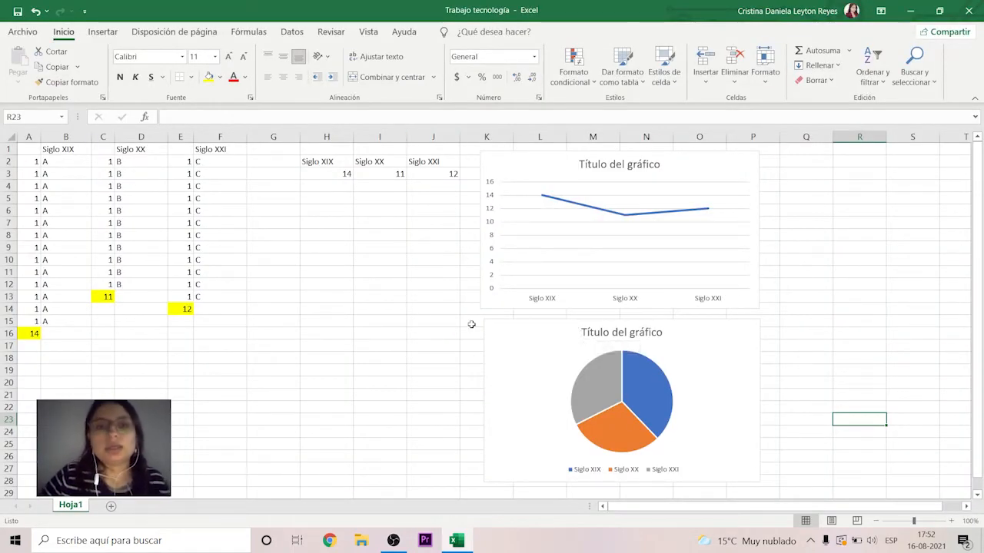
{"action": "left_click", "coordinate": [952, 249]}
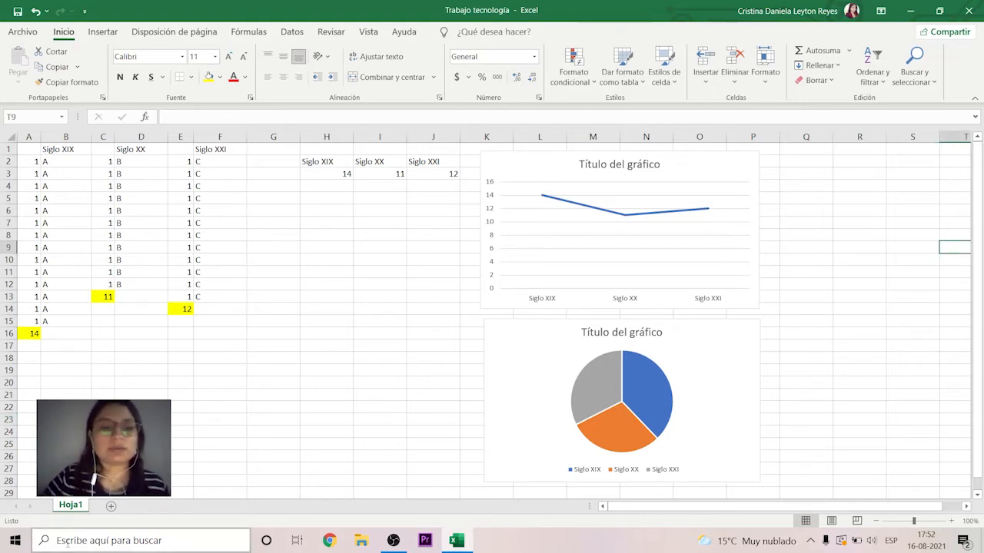
Search Windows for PowerPoint, open it and create a blank presentation
{"action": "left_click", "coordinate": [36, 541]}
{"action": "left_click", "coordinate": [946, 292]}
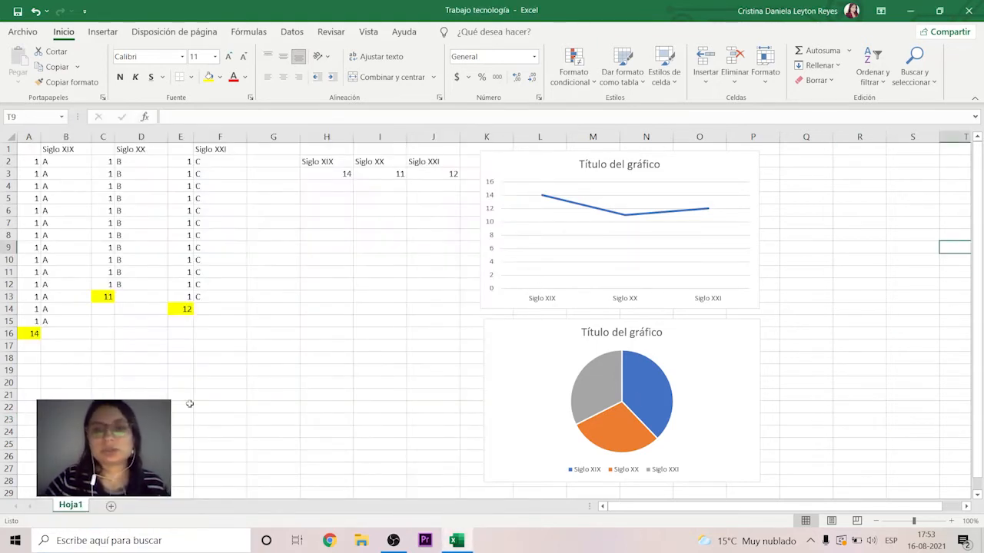
{"action": "left_click", "coordinate": [128, 541]}
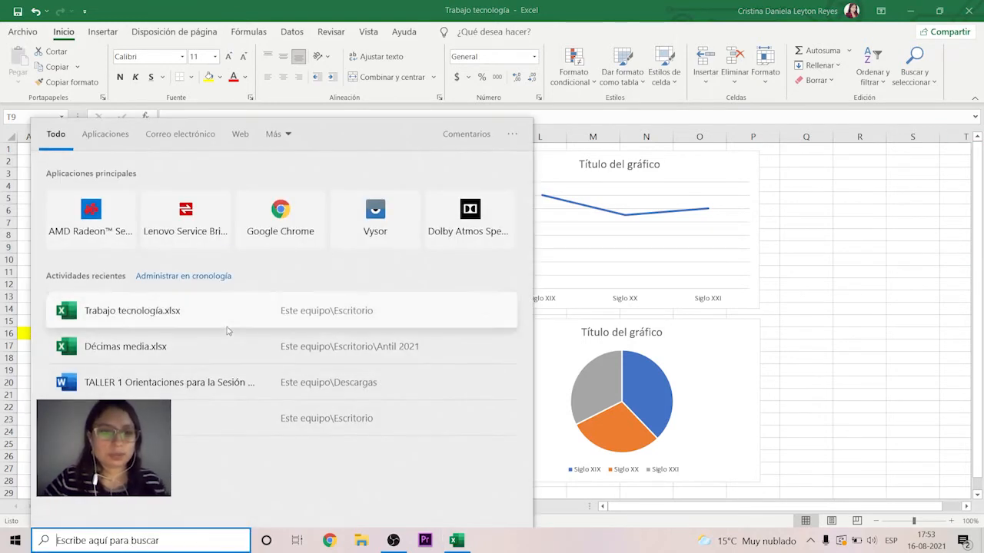
{"action": "type", "text": "power"}
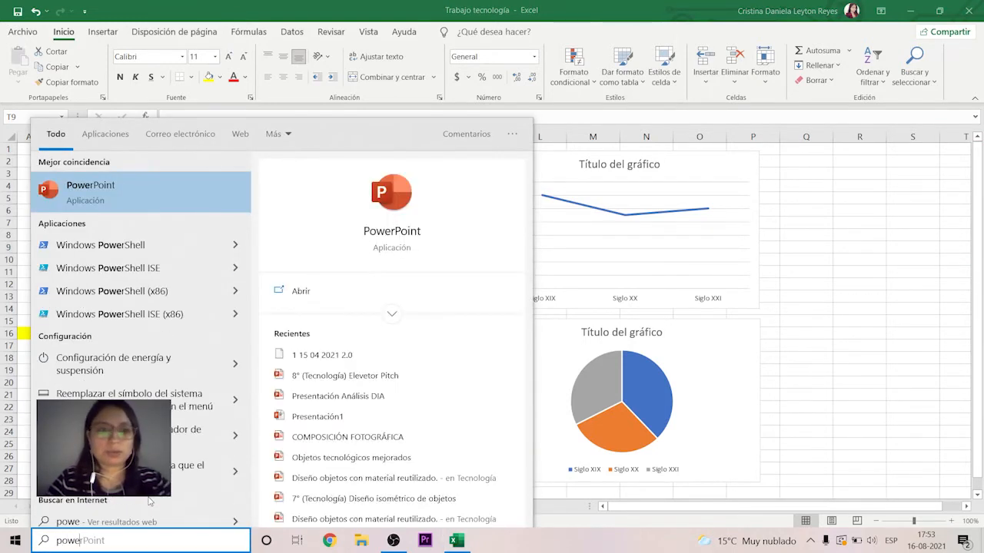
{"action": "left_click", "coordinate": [93, 185]}
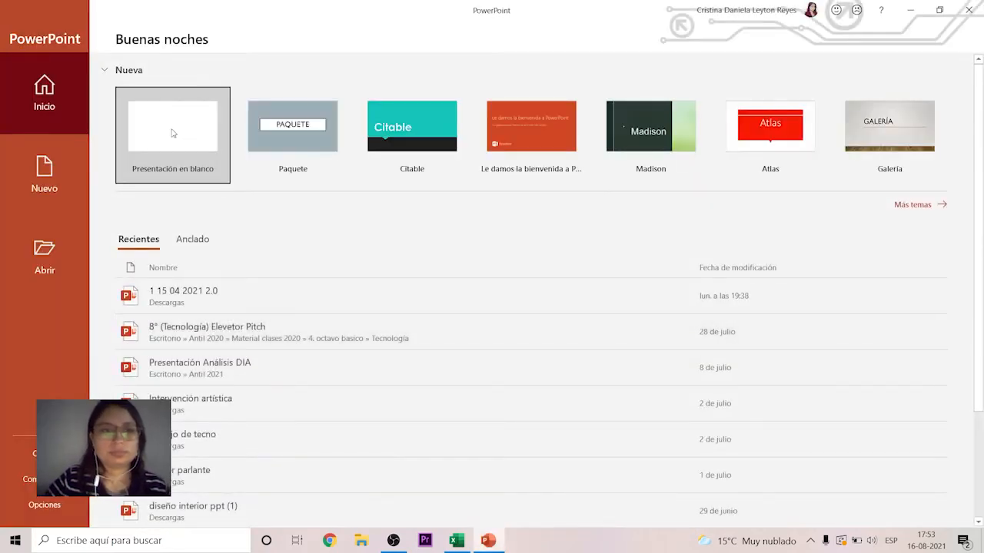
{"action": "left_click", "coordinate": [173, 133]}
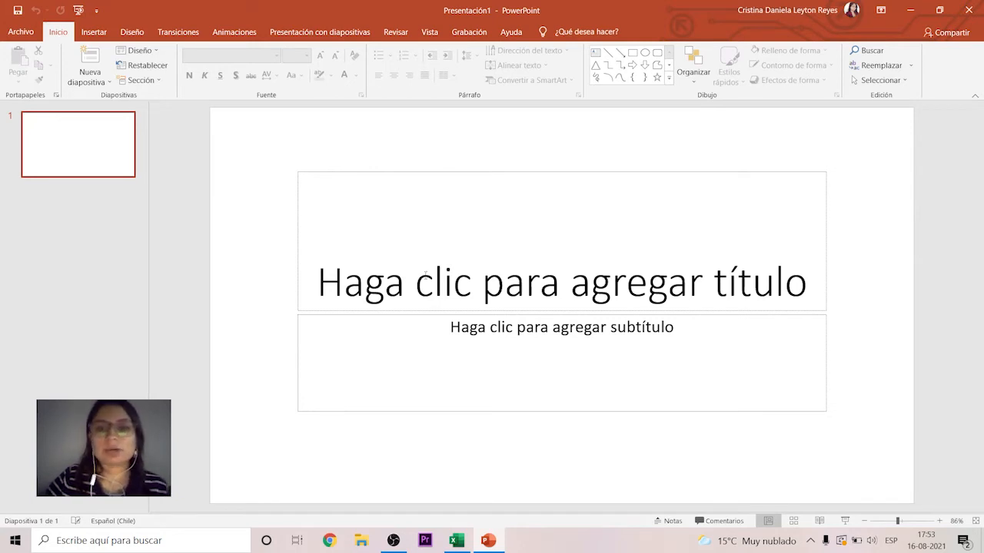
Enter the title portada and the subtitle "Nombre, curso, asignatura" on the cover slide
{"action": "left_click", "coordinate": [492, 283]}
{"action": "type", "text": "portada"}
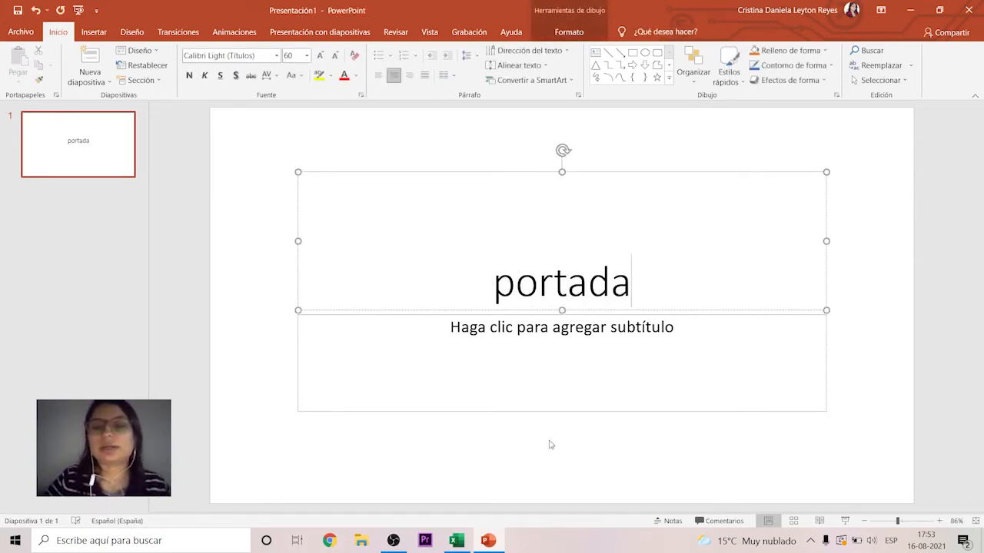
{"action": "left_click", "coordinate": [550, 395]}
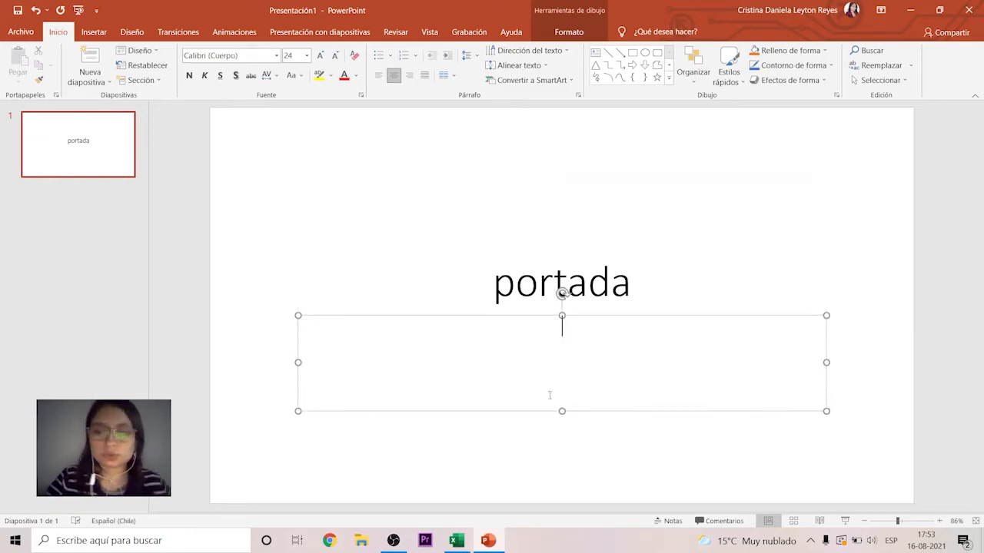
{"action": "type", "text": "Nombre, cur"}
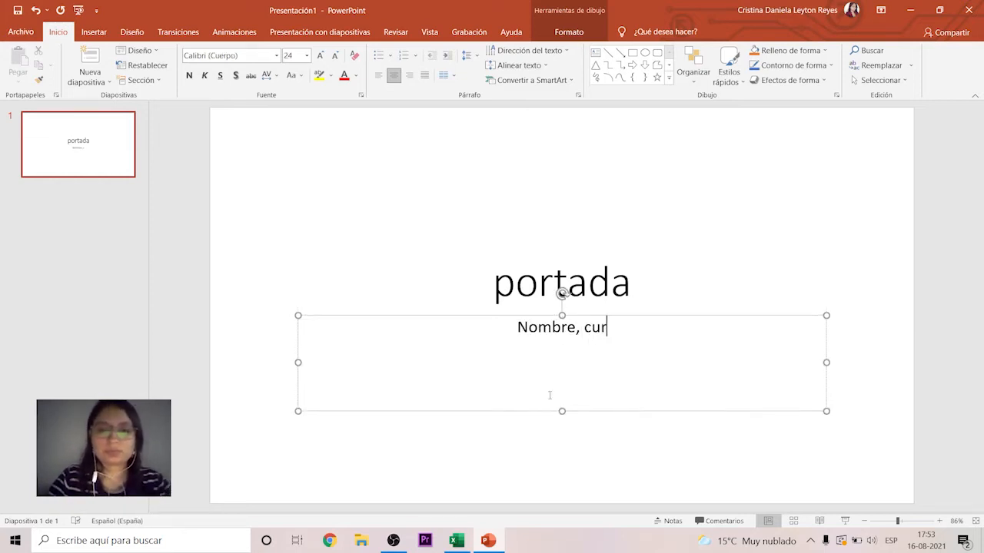
{"action": "type", "text": "so, asignatura"}
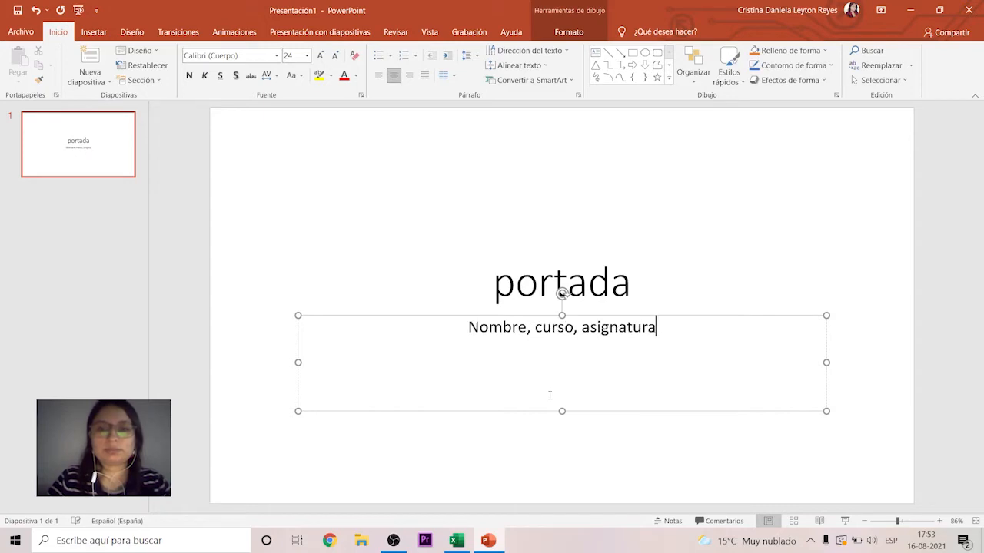
{"action": "left_click", "coordinate": [678, 277]}
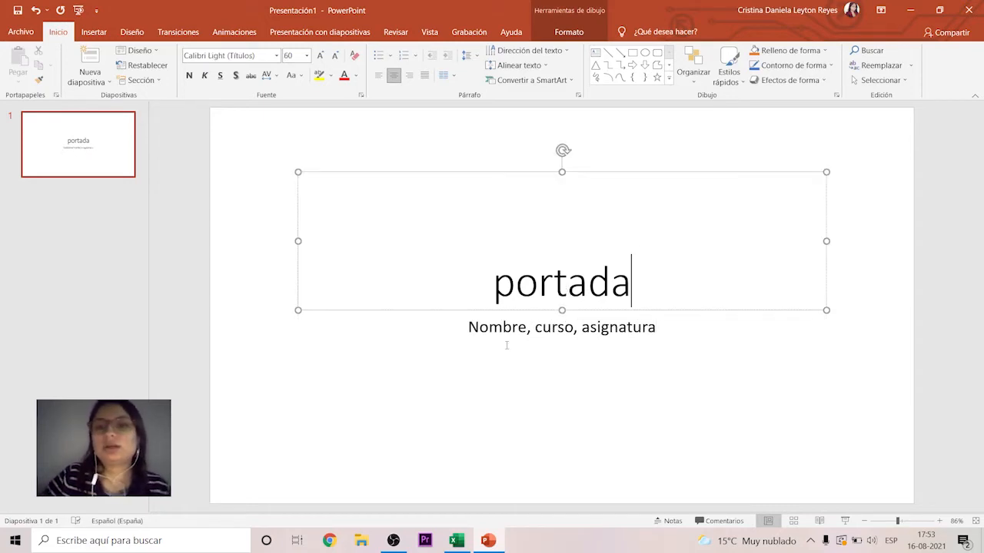
{"action": "left_click", "coordinate": [385, 442]}
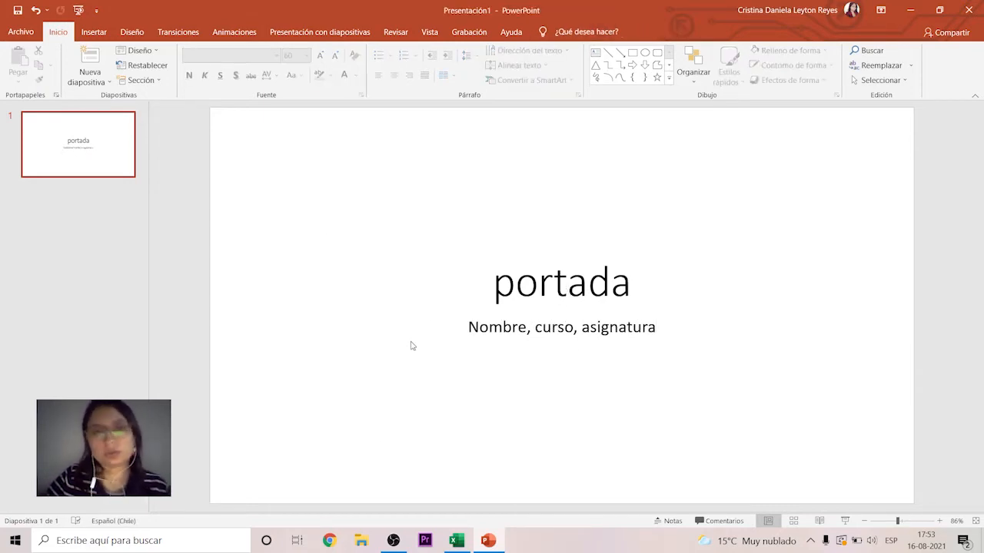
Append ", logo del colegio" to the end of the cover slide's subtitle
{"action": "left_click", "coordinate": [658, 329]}
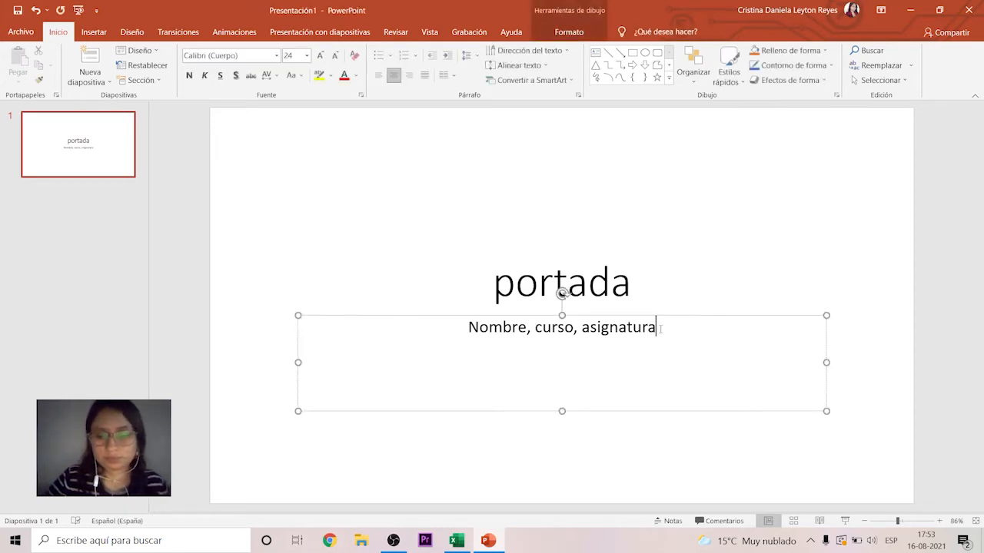
{"action": "type", "text": ", logo del c"}
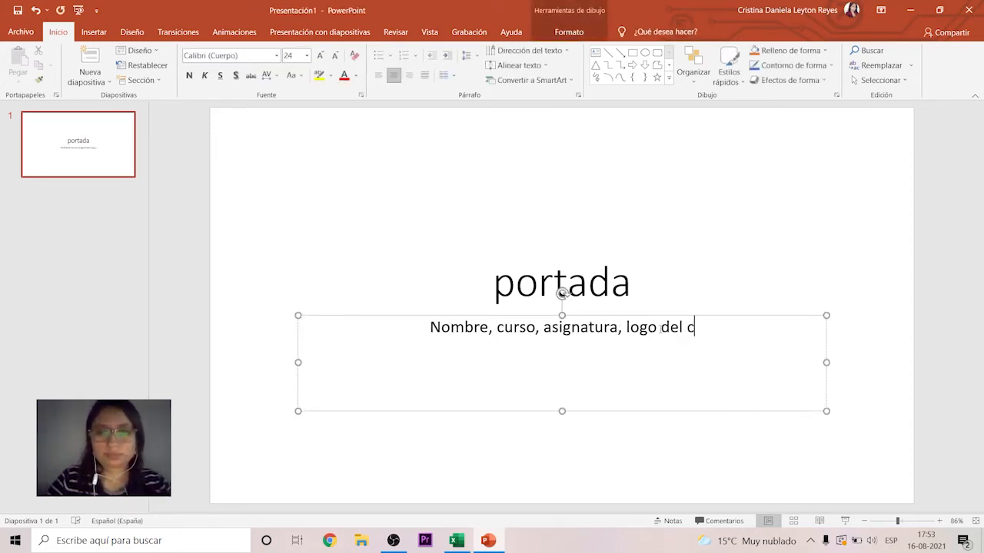
{"action": "type", "text": "olegio"}
{"action": "left_click", "coordinate": [472, 245]}
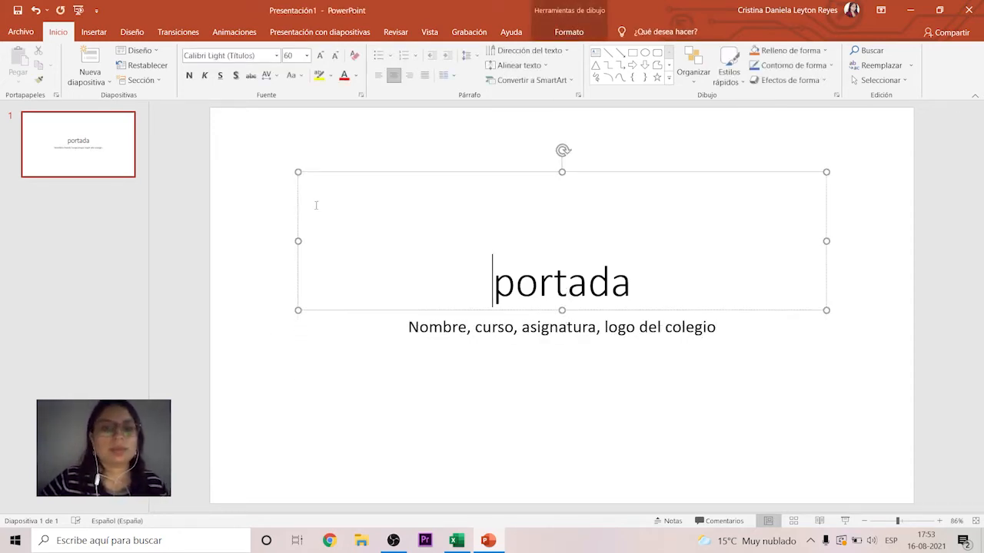
{"action": "left_click", "coordinate": [265, 347]}
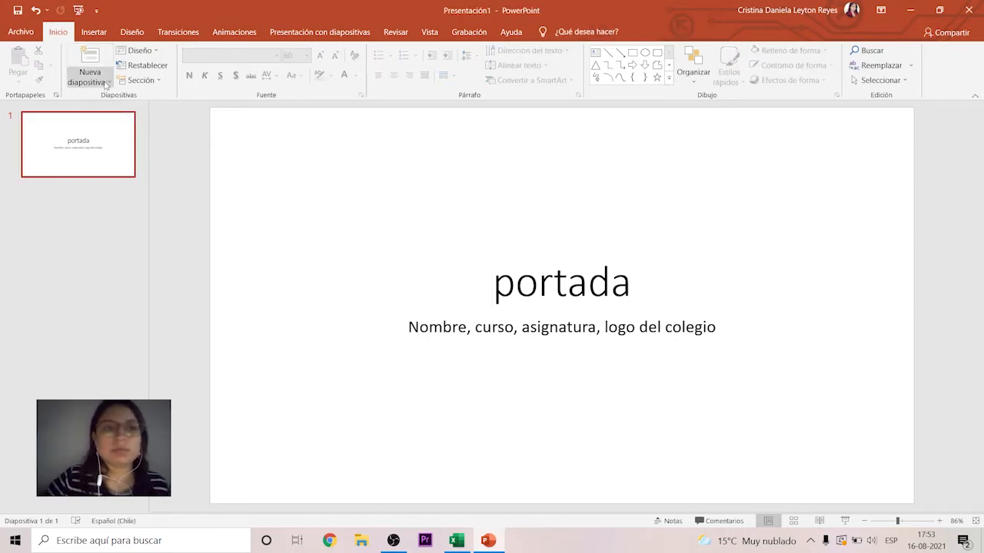
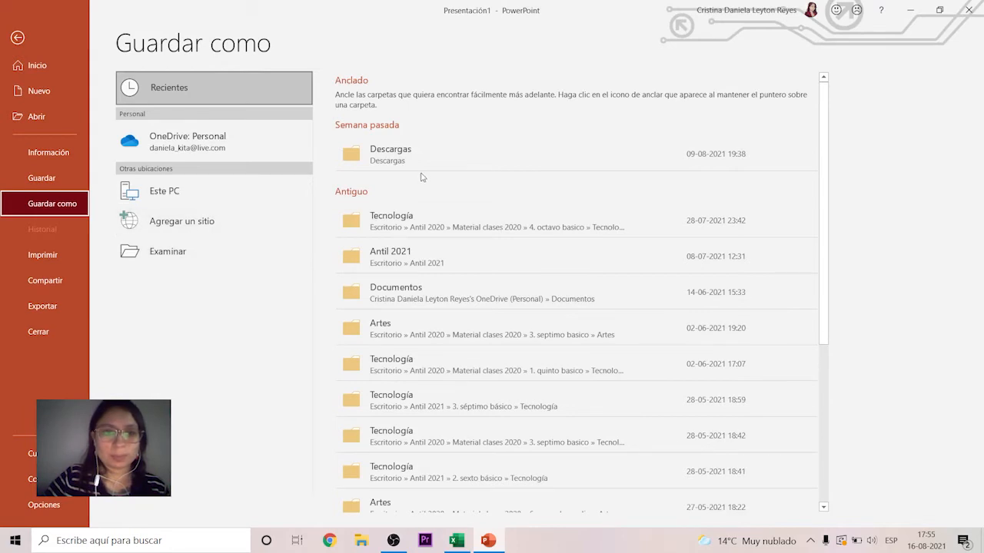
Save the presentation in the Escritorio folder under the name trabajo tecnología
{"action": "scroll", "coordinate": [415, 269], "scroll_direction": "down", "scroll_amount": 2}
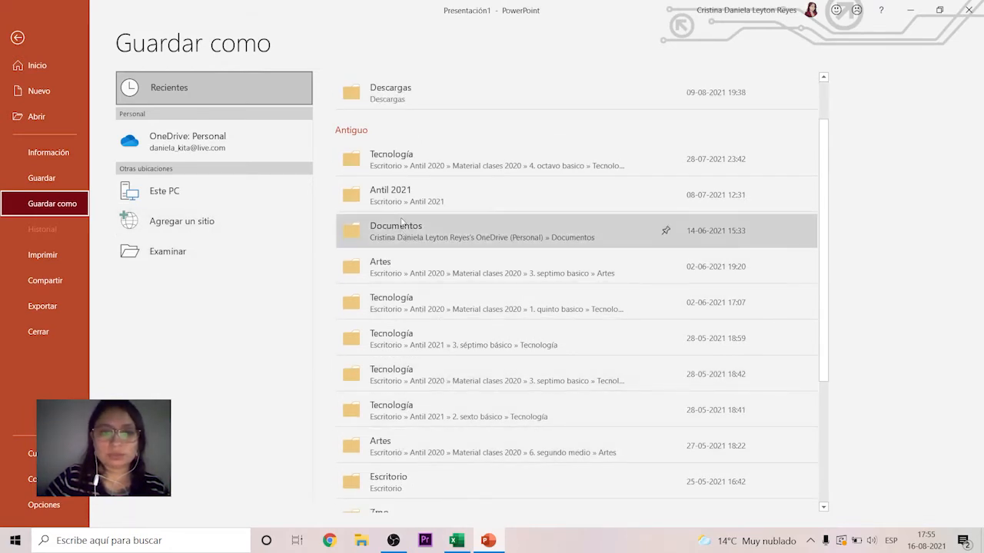
{"action": "left_click", "coordinate": [390, 481]}
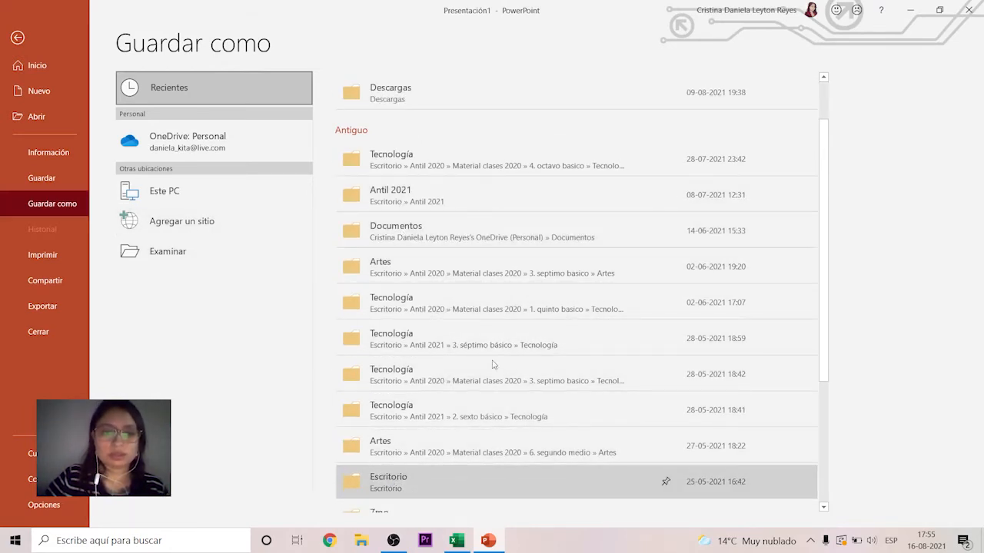
{"action": "type", "text": "trabajo tec"}
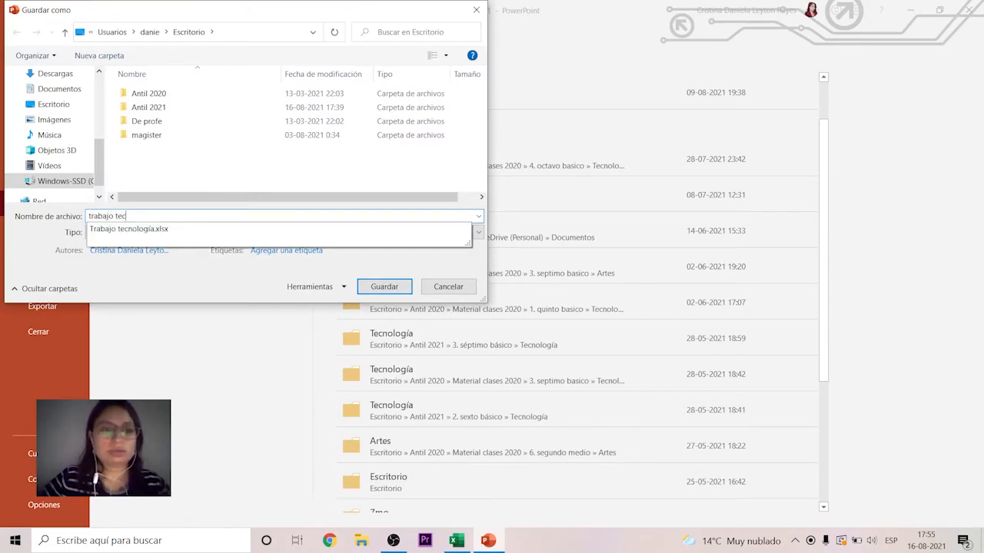
{"action": "type", "text": "nolo"}
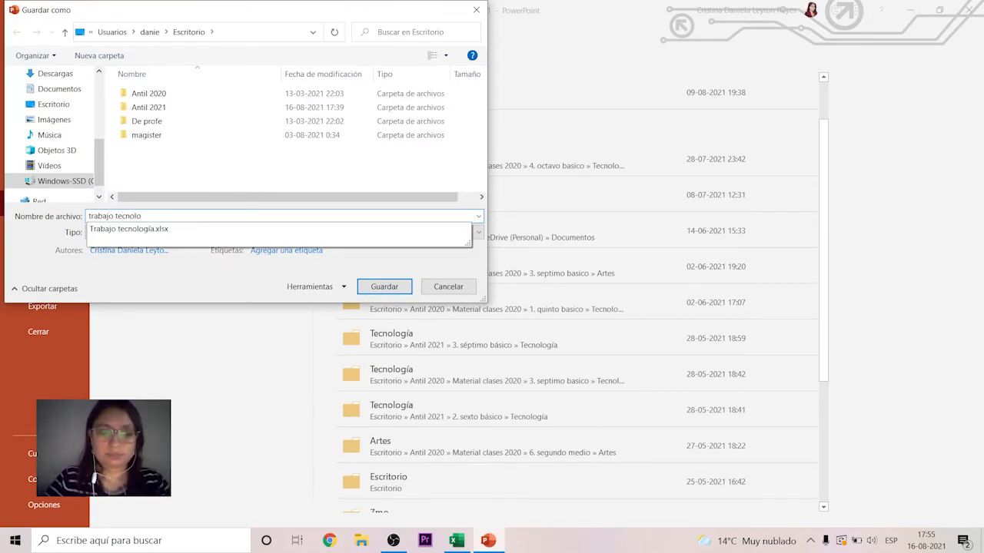
{"action": "type", "text": "gía"}
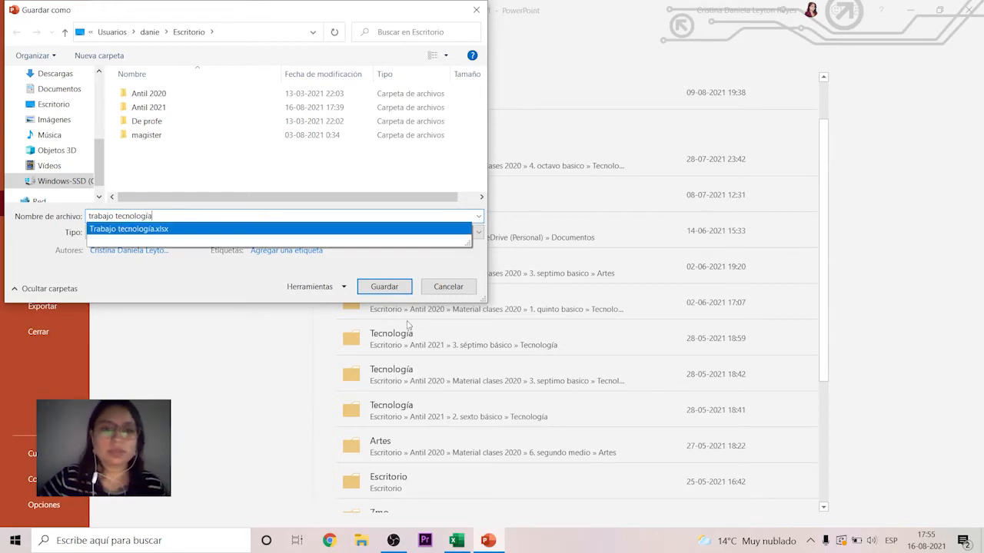
{"action": "left_click", "coordinate": [390, 287]}
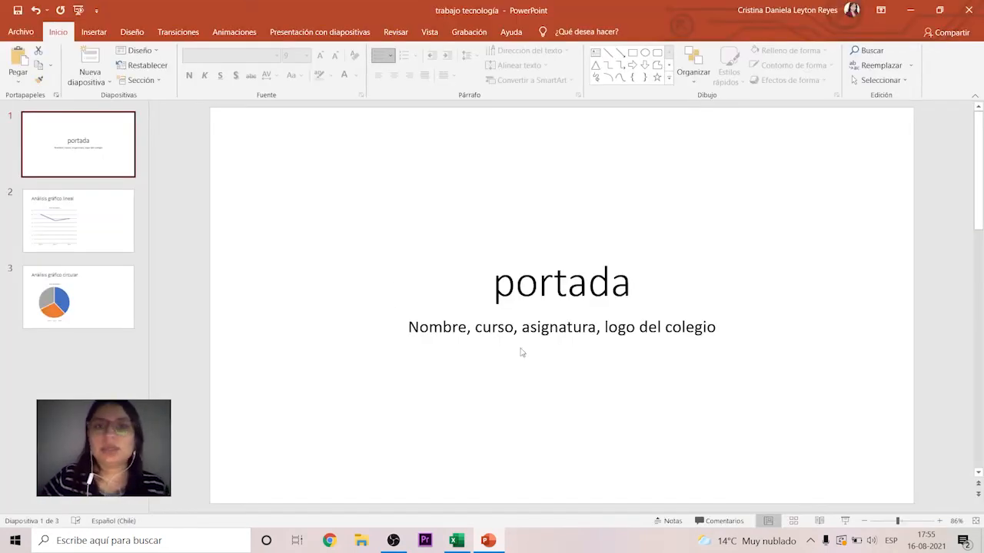
Switch to the Excel workbook and look over its charts and the column C total
{"action": "left_click", "coordinate": [457, 540]}
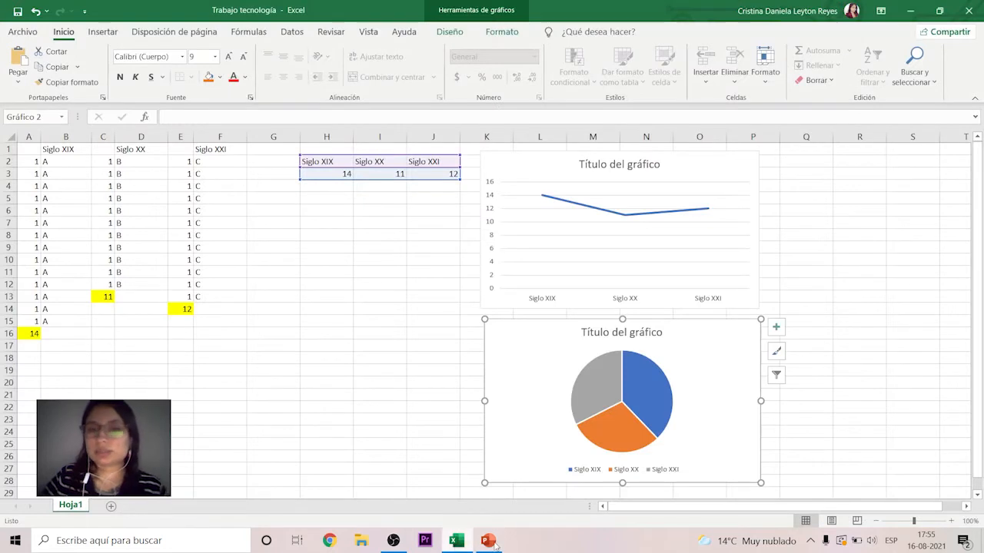
{"action": "left_click", "coordinate": [433, 455]}
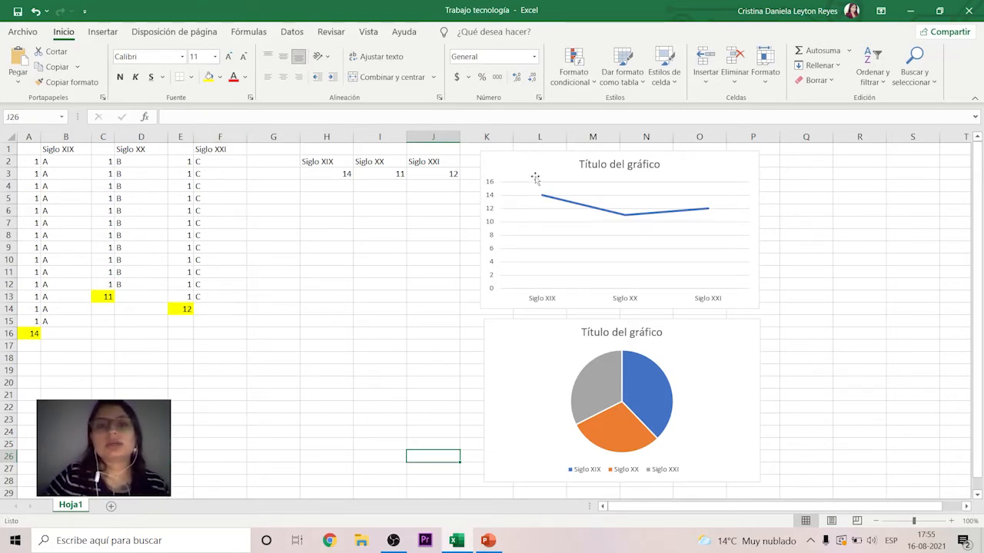
{"action": "left_click", "coordinate": [107, 297]}
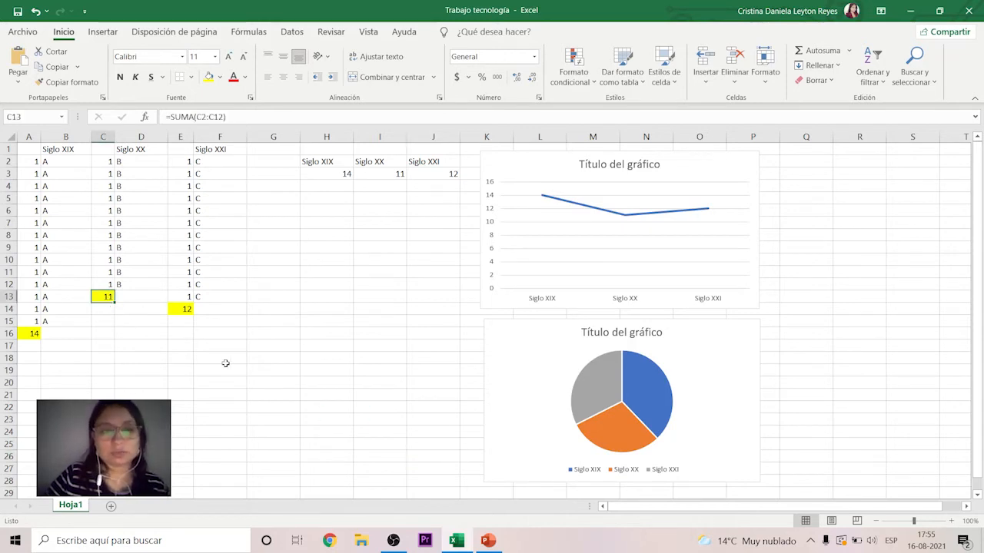
{"action": "left_click", "coordinate": [361, 385]}
Switch to PowerPoint, check the line and pie chart slides, and close both the presentation and the Excel workbook
{"action": "left_click", "coordinate": [488, 540]}
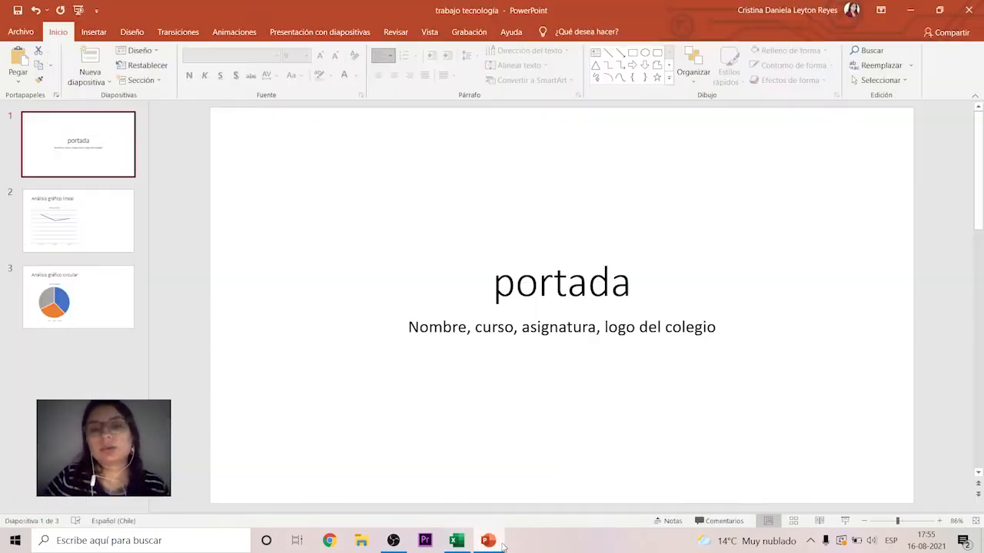
{"action": "left_click", "coordinate": [108, 216]}
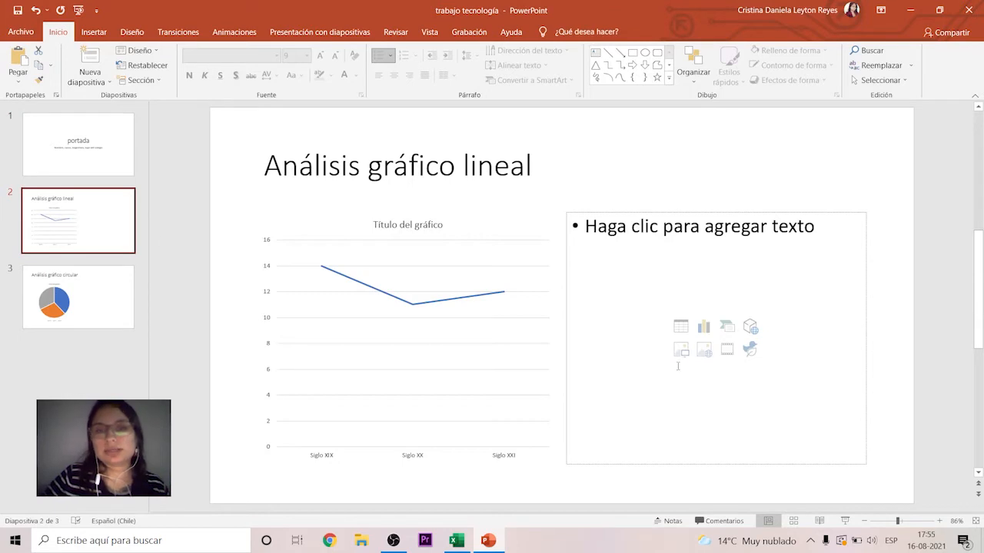
{"action": "left_click", "coordinate": [90, 292]}
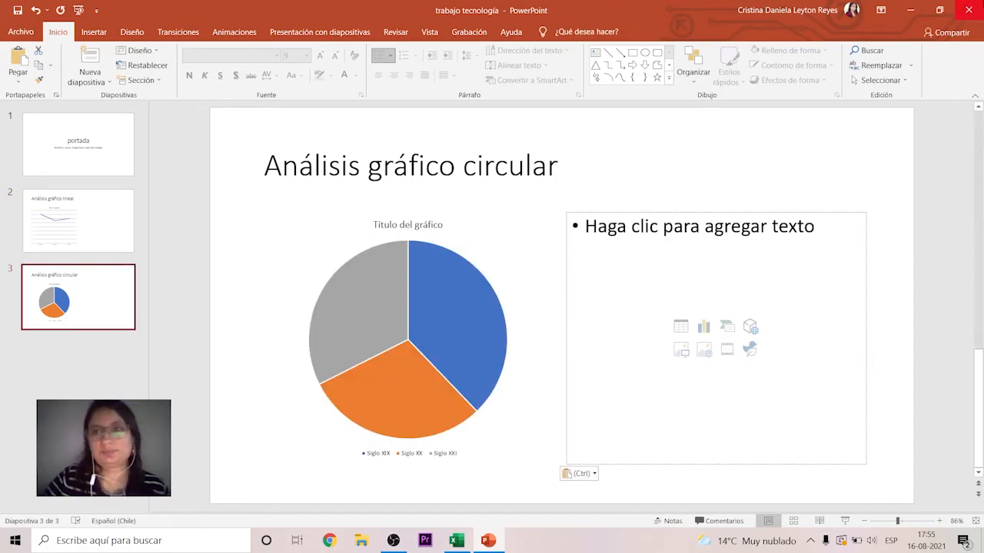
{"action": "left_click", "coordinate": [968, 10]}
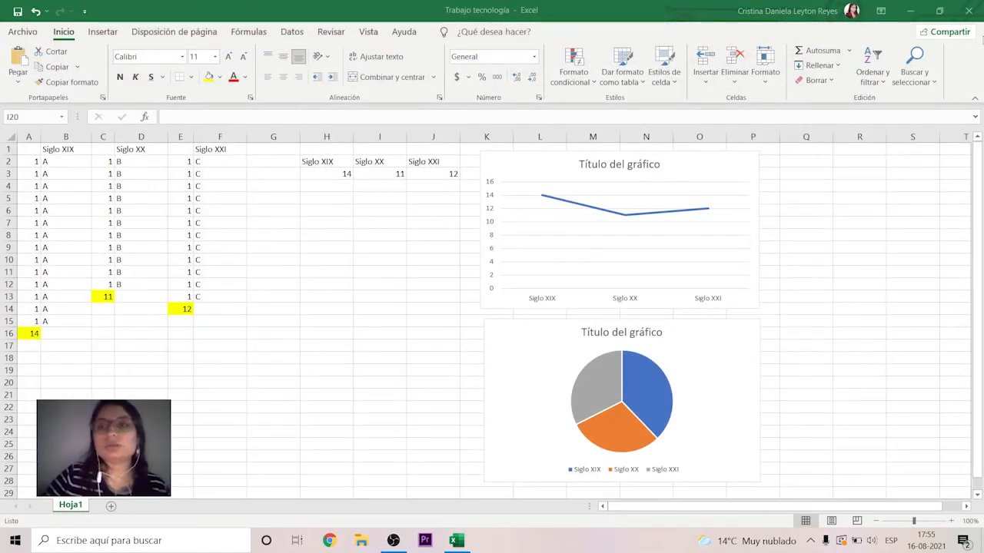
{"action": "left_click", "coordinate": [967, 11]}
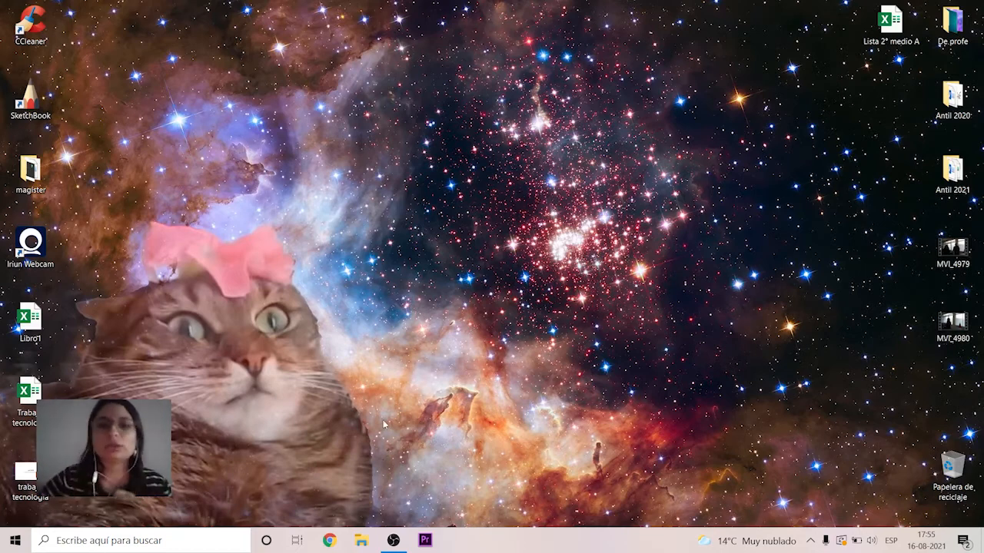
Open Chrome, go to Google Sheets from the Google apps and create a blank spreadsheet
{"action": "left_click", "coordinate": [329, 541]}
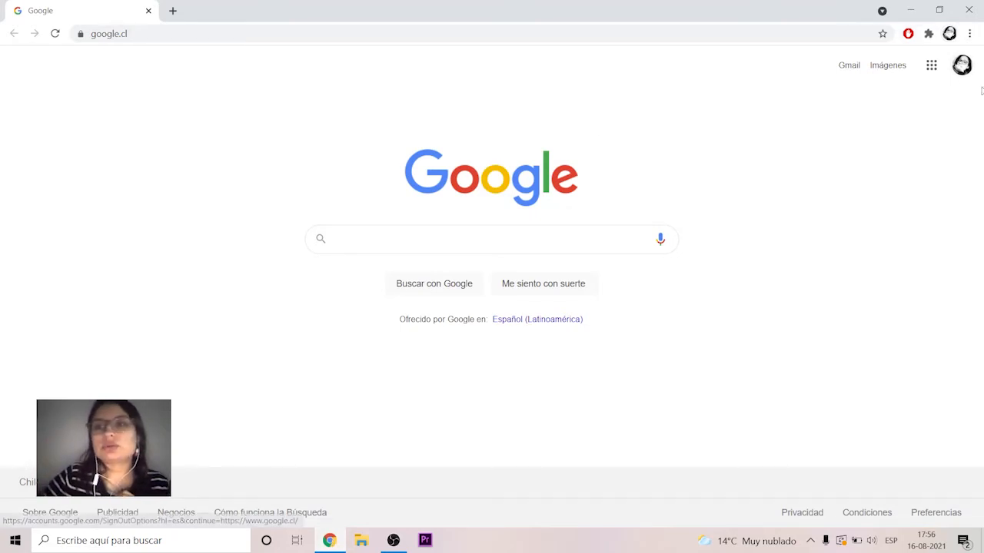
{"action": "left_click", "coordinate": [931, 66]}
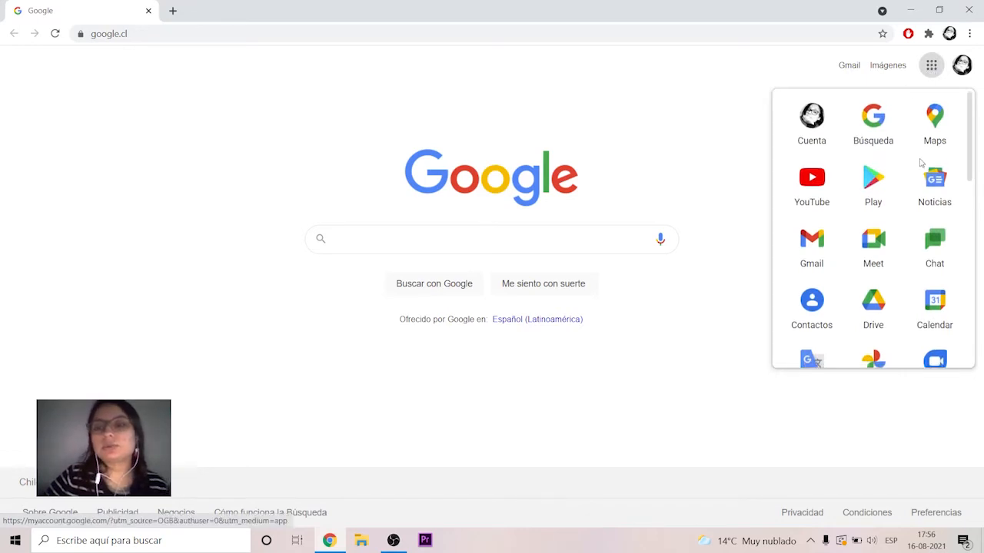
{"action": "scroll", "coordinate": [909, 184], "scroll_direction": "down", "scroll_amount": 4}
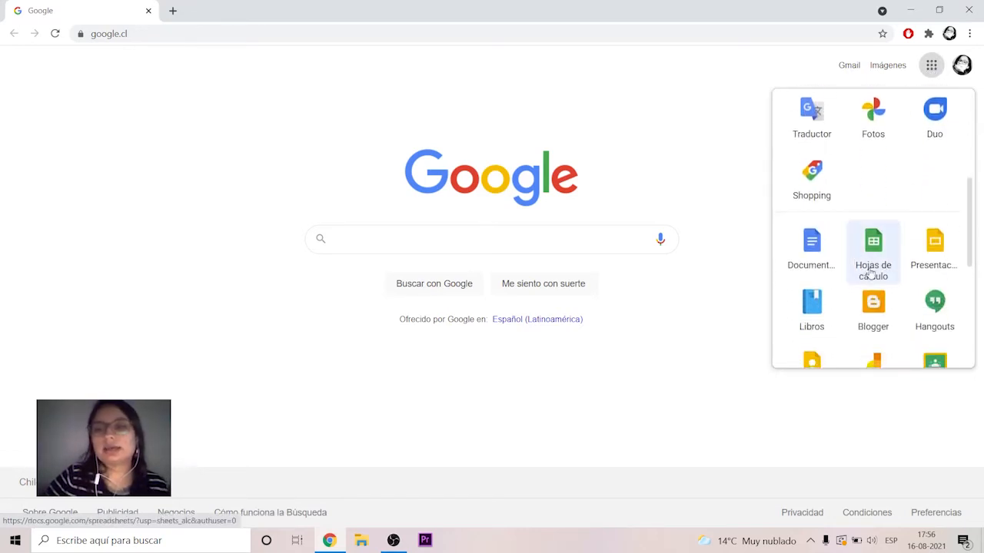
{"action": "left_click", "coordinate": [871, 260]}
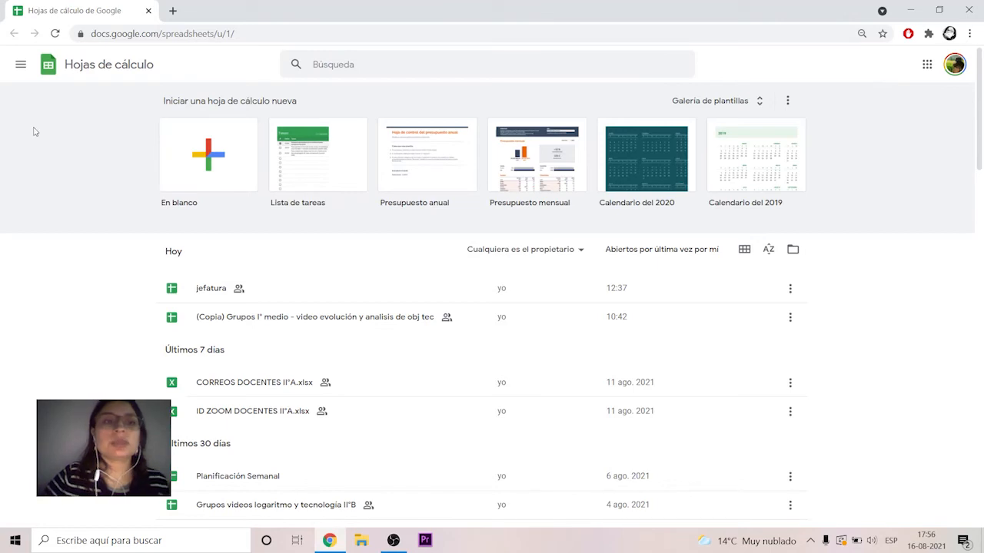
{"action": "left_click", "coordinate": [207, 157]}
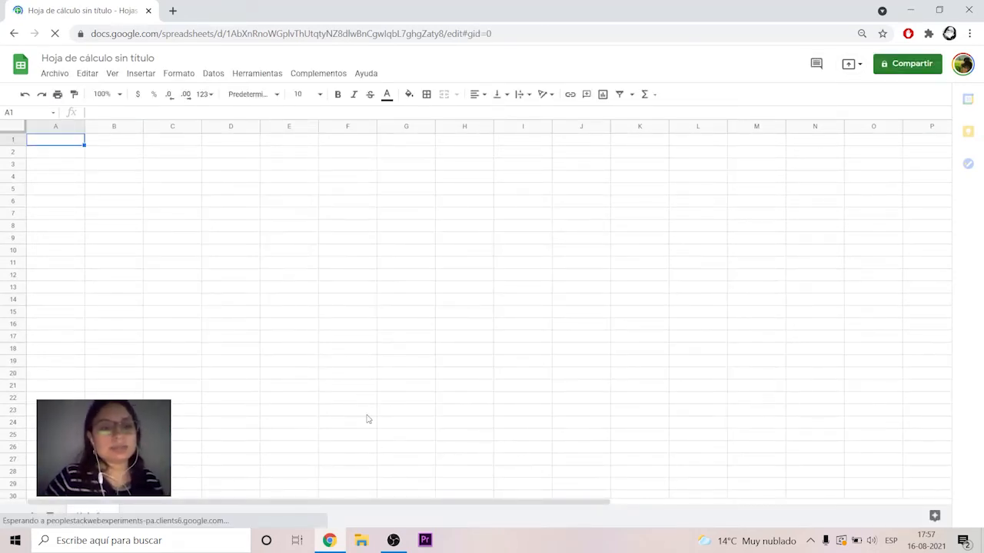
Rename the untitled spreadsheet as trabajo tecnología
{"action": "left_click", "coordinate": [98, 59]}
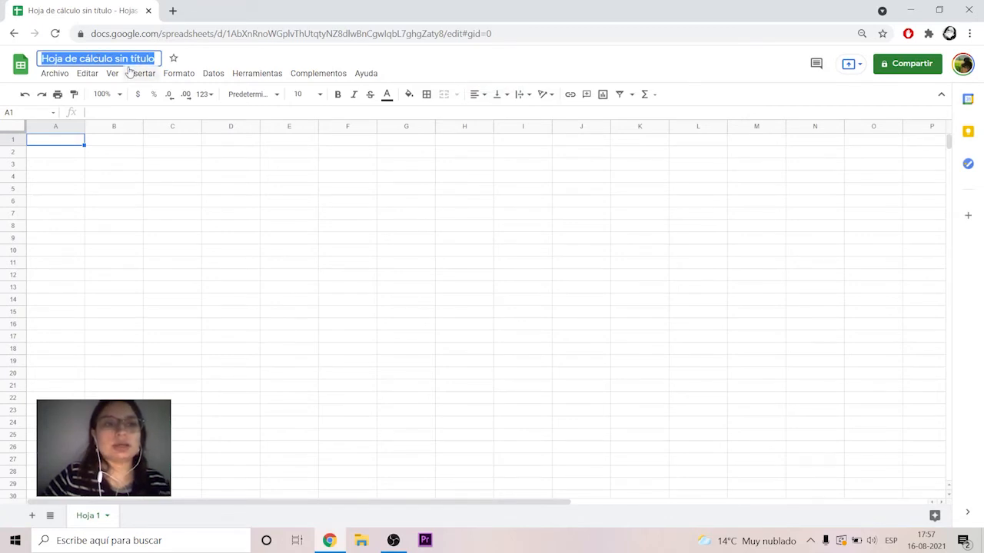
{"action": "type", "text": "tra"}
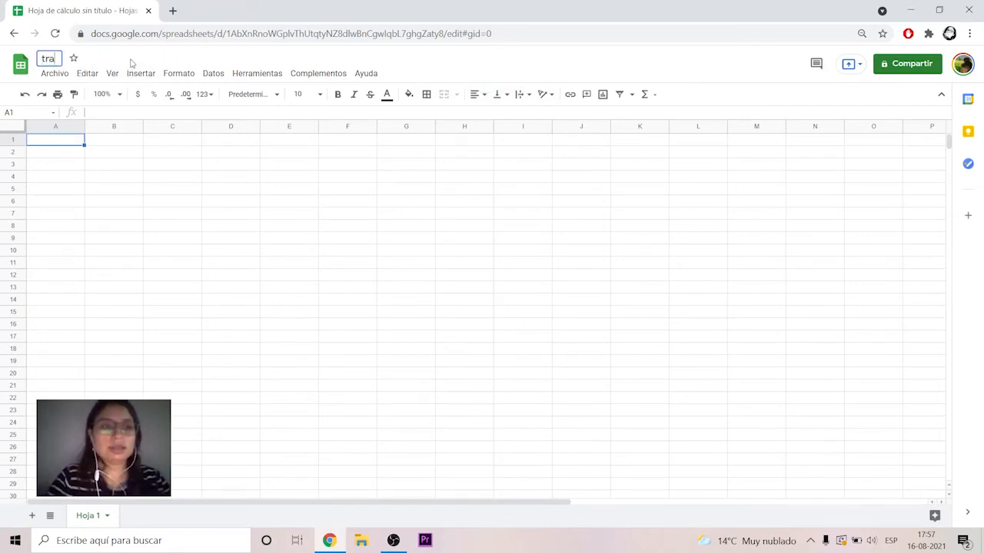
{"action": "type", "text": "bajo tecnolog+ia"}
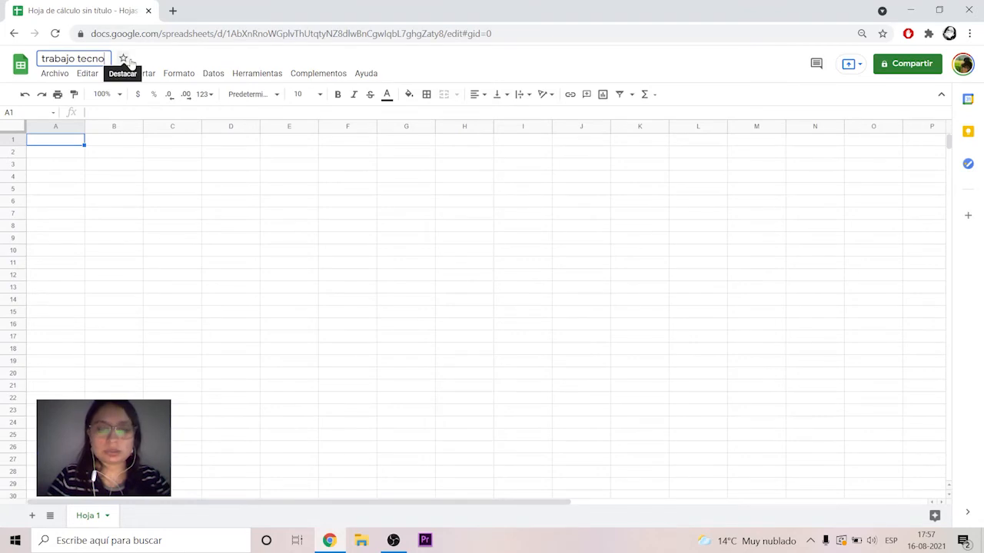
{"action": "key", "text": "BackSpace"}
{"action": "key", "text": "BackSpace"}
{"action": "key", "text": "BackSpace"}
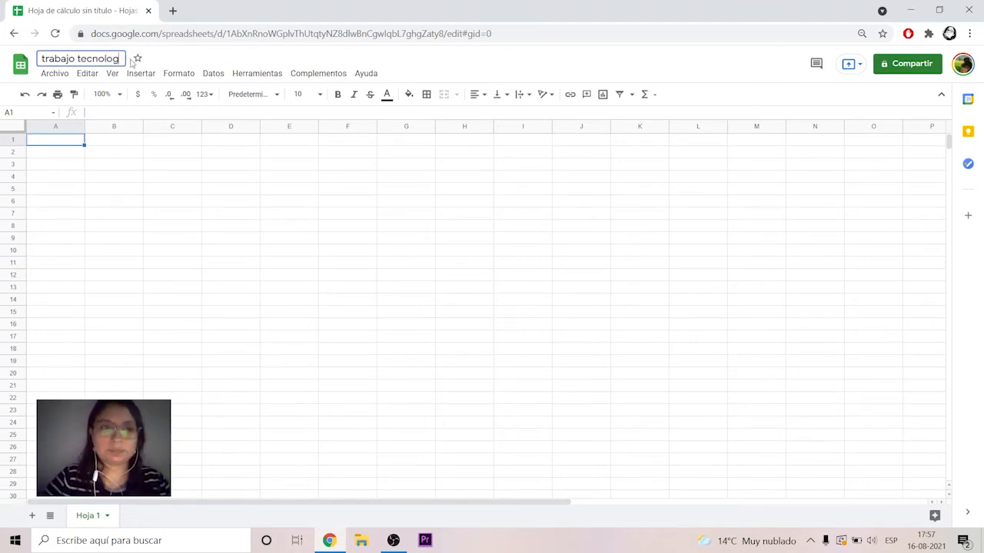
{"action": "type", "text": "ía"}
{"action": "left_click", "coordinate": [228, 223]}
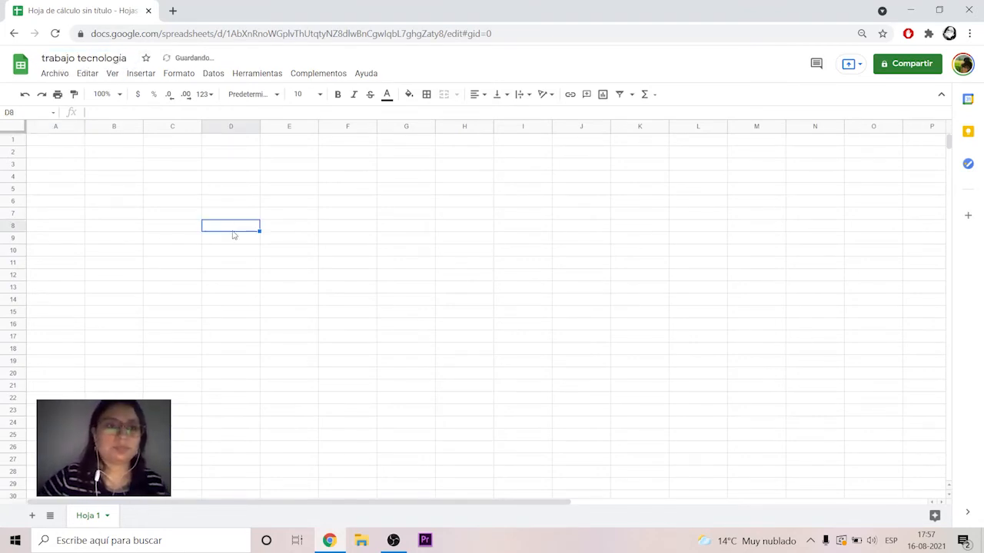
Look over the empty grid's columns A to E, rows 1 to 6 and individual cells
{"action": "left_click", "coordinate": [187, 153]}
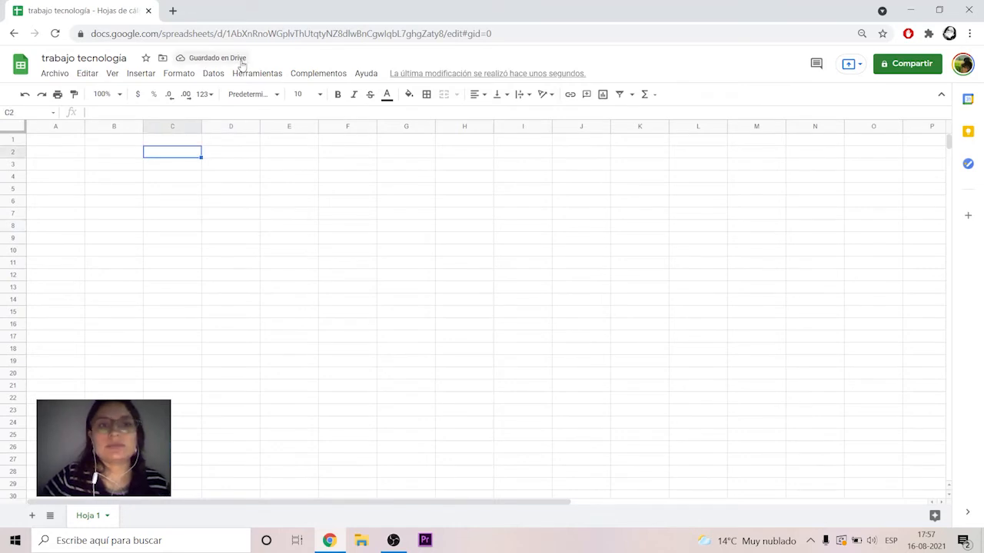
{"action": "left_click", "coordinate": [66, 127]}
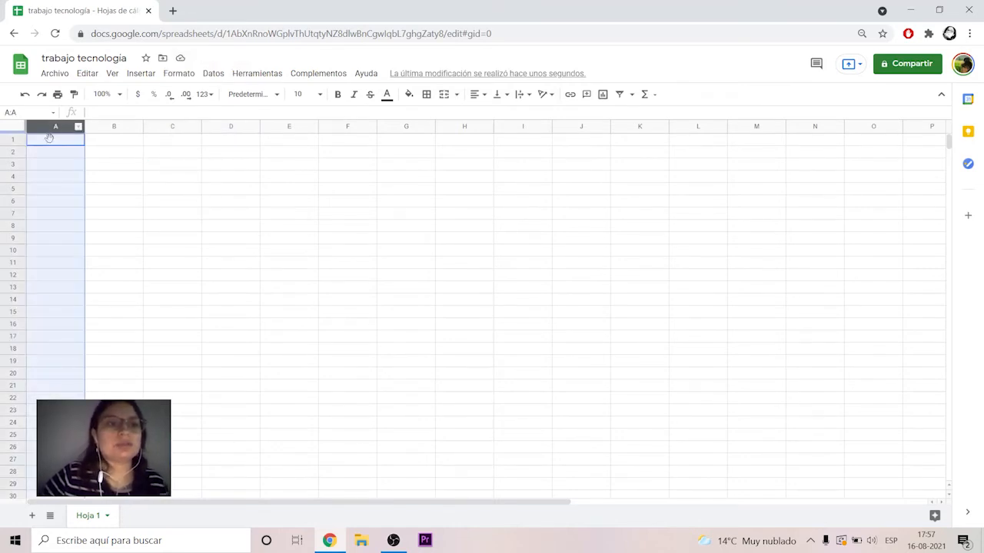
{"action": "left_click", "coordinate": [112, 127]}
{"action": "left_click", "coordinate": [166, 127]}
{"action": "left_click", "coordinate": [223, 128]}
{"action": "left_click", "coordinate": [302, 128]}
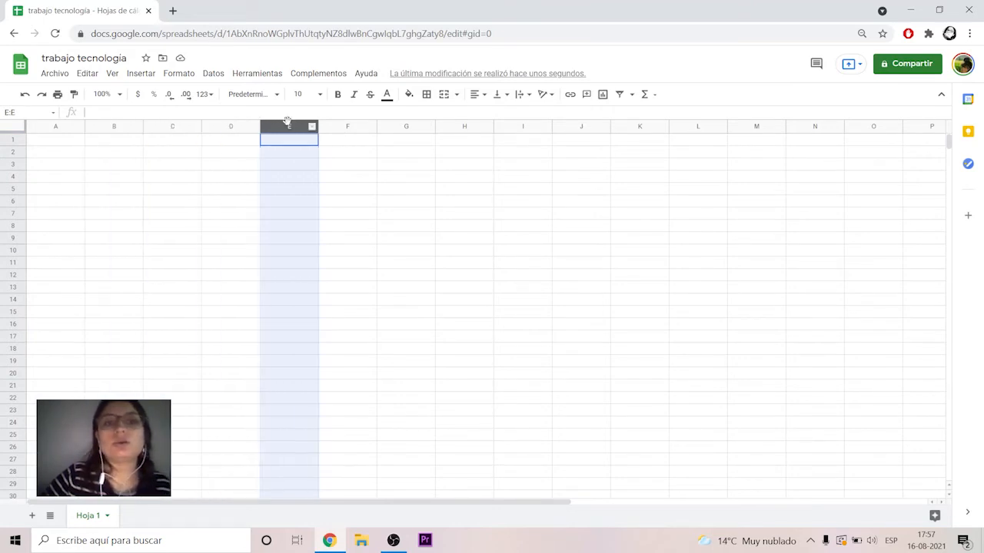
{"action": "left_click", "coordinate": [10, 139]}
{"action": "left_click", "coordinate": [10, 151]}
{"action": "left_click", "coordinate": [10, 163]}
{"action": "left_click", "coordinate": [10, 176]}
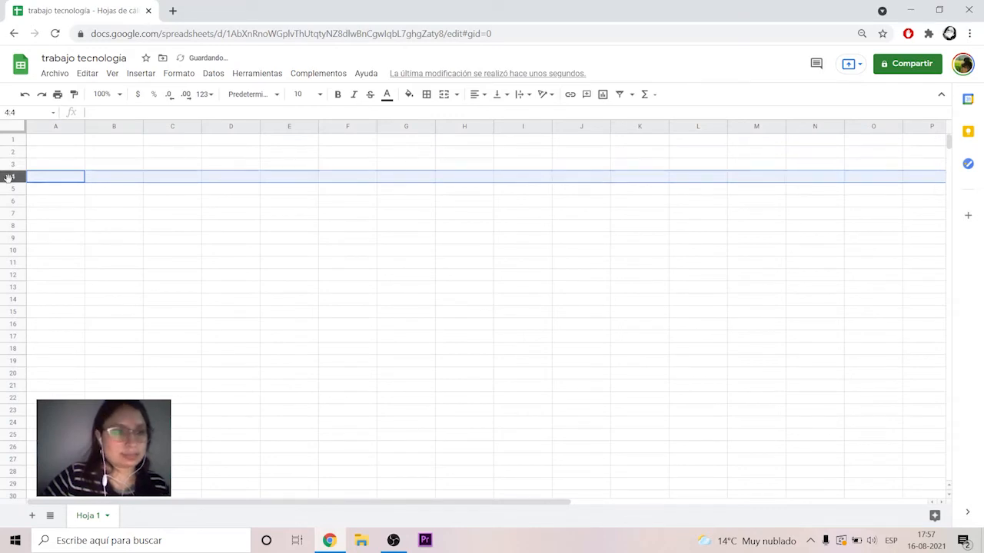
{"action": "left_click", "coordinate": [10, 200]}
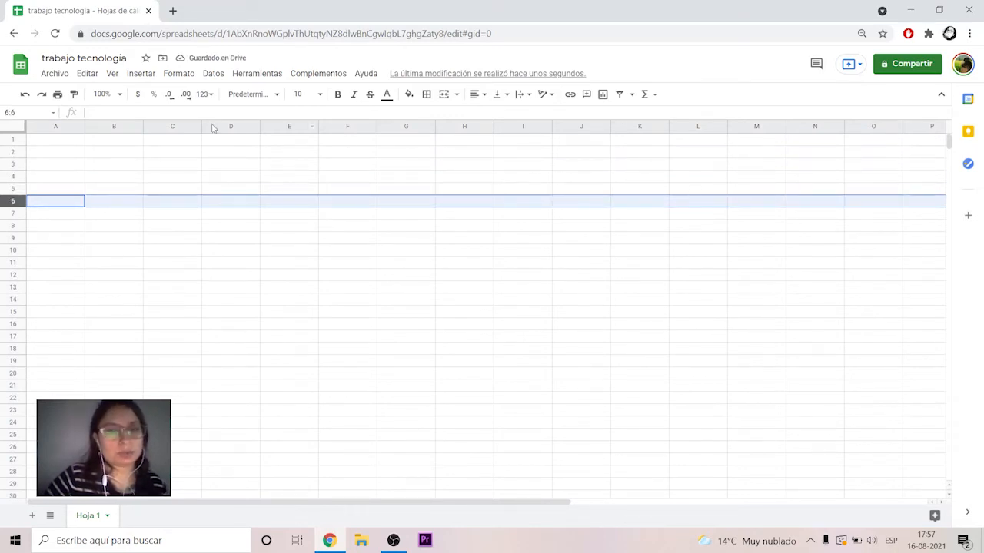
{"action": "left_click", "coordinate": [218, 166]}
{"action": "left_click", "coordinate": [64, 145]}
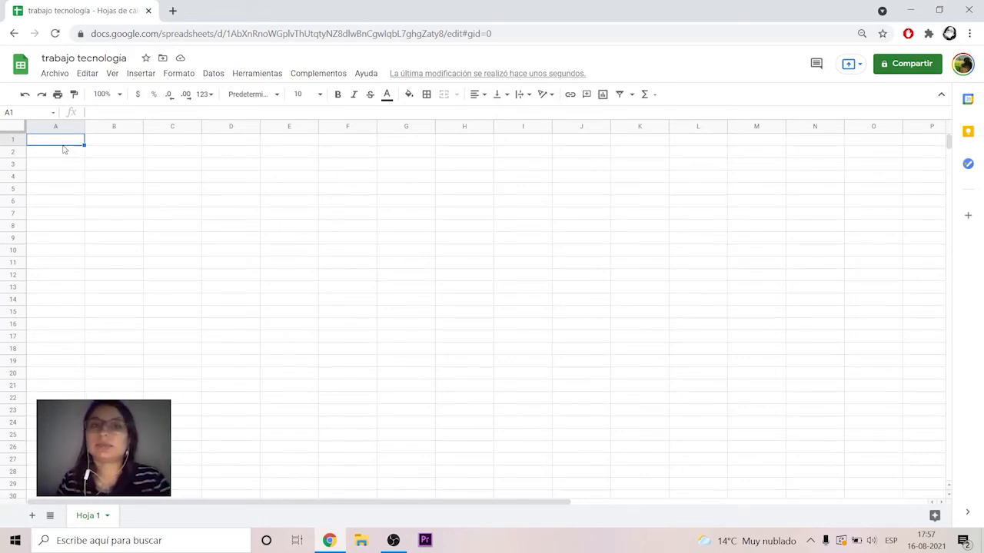
{"action": "left_click", "coordinate": [233, 277]}
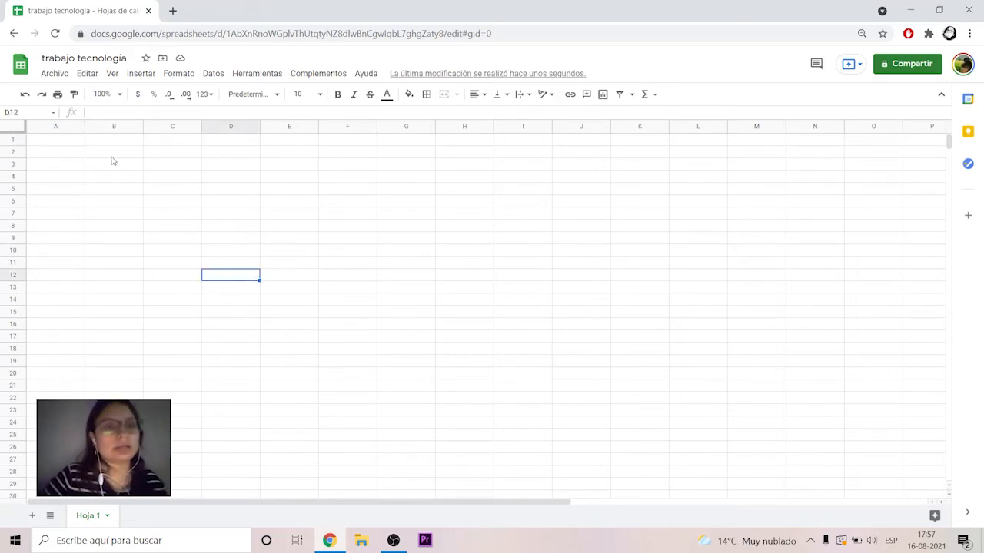
Enter the headings Siglo XIX, Siglo XX and Siglo XXI in cells A1, B1 and C1
{"action": "left_click", "coordinate": [75, 142]}
{"action": "type", "text": "S"}
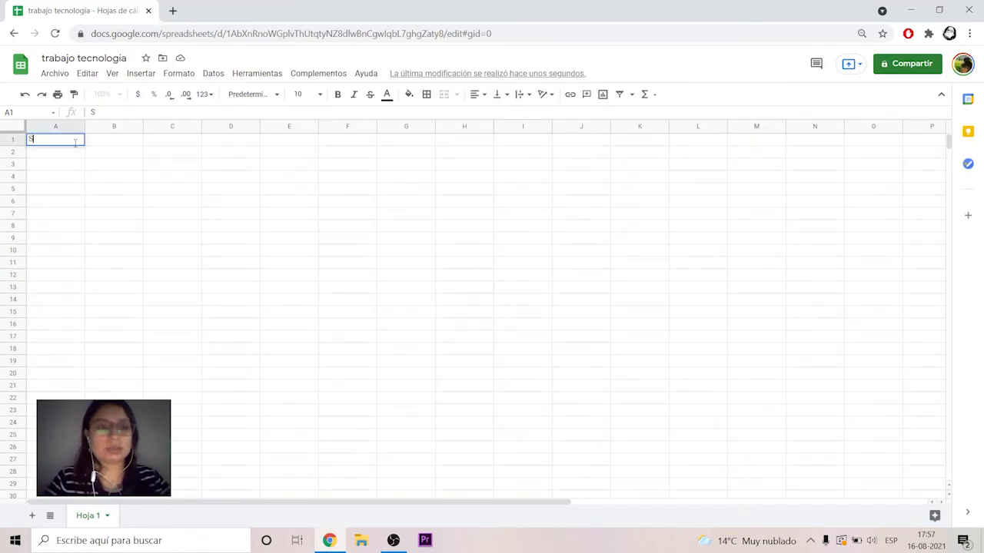
{"action": "type", "text": "igl"}
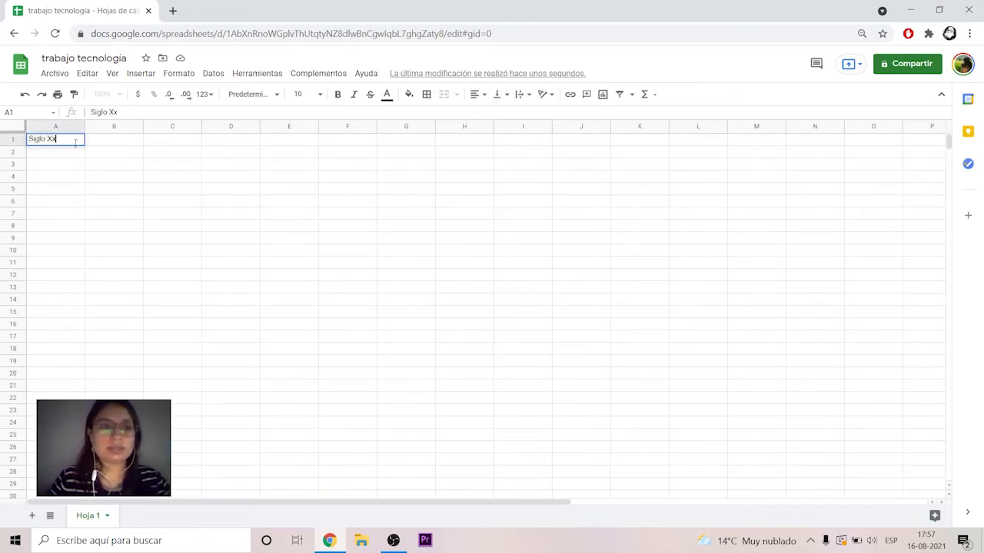
{"action": "type", "text": "o XX"}
{"action": "key", "text": "Tab"}
{"action": "type", "text": "S"}
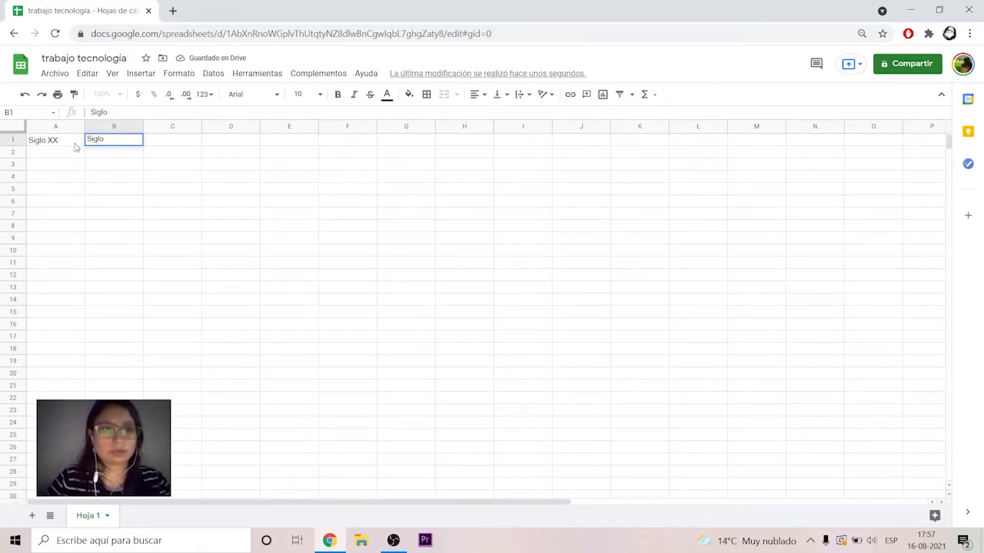
{"action": "left_click", "coordinate": [67, 141]}
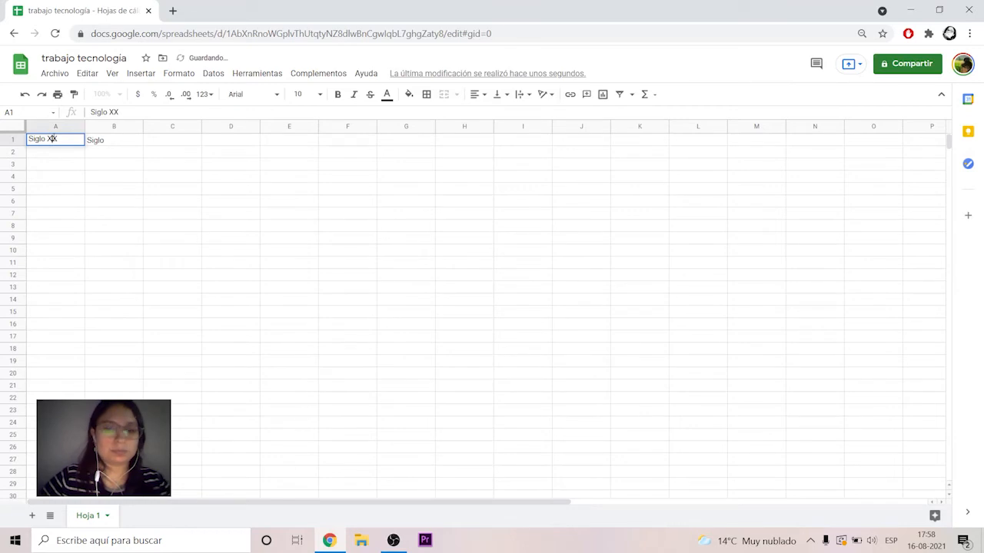
{"action": "type", "text": "I"}
{"action": "double_click", "coordinate": [115, 139]}
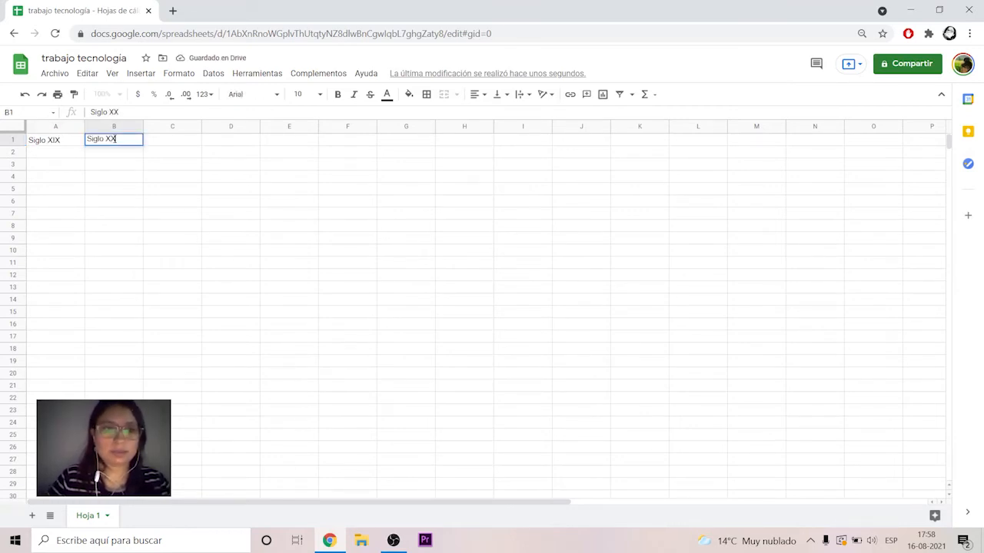
{"action": "left_click", "coordinate": [198, 140]}
{"action": "type", "text": "S"}
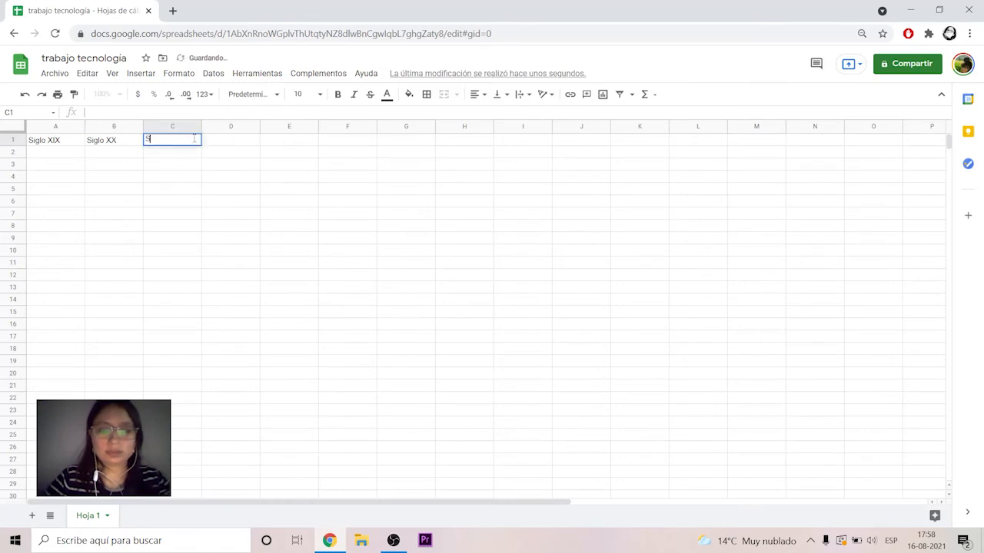
{"action": "type", "text": "iglo XXI"}
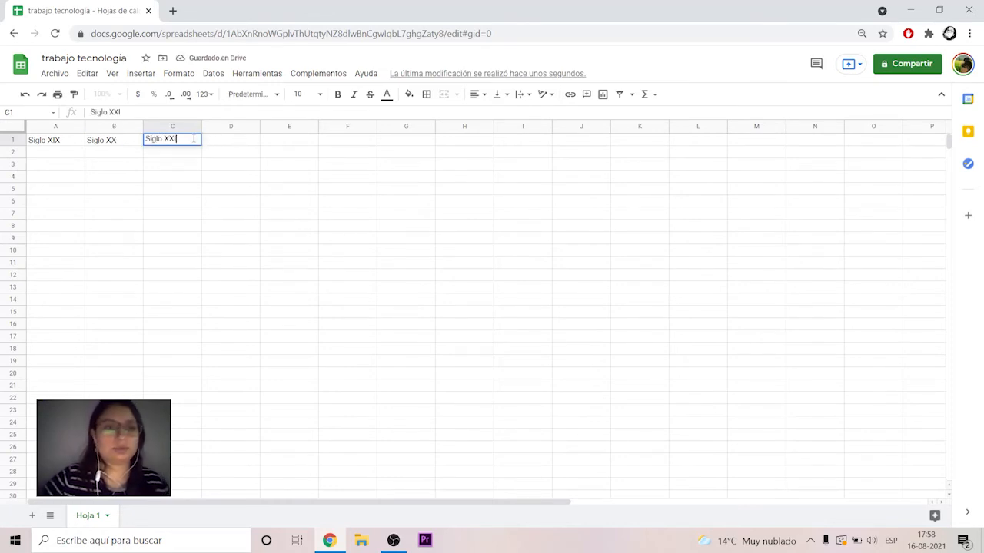
{"action": "left_click", "coordinate": [198, 204]}
Fill cells A2 to A16 under Siglo XIX with the letter A, one per cell
{"action": "left_click", "coordinate": [73, 152]}
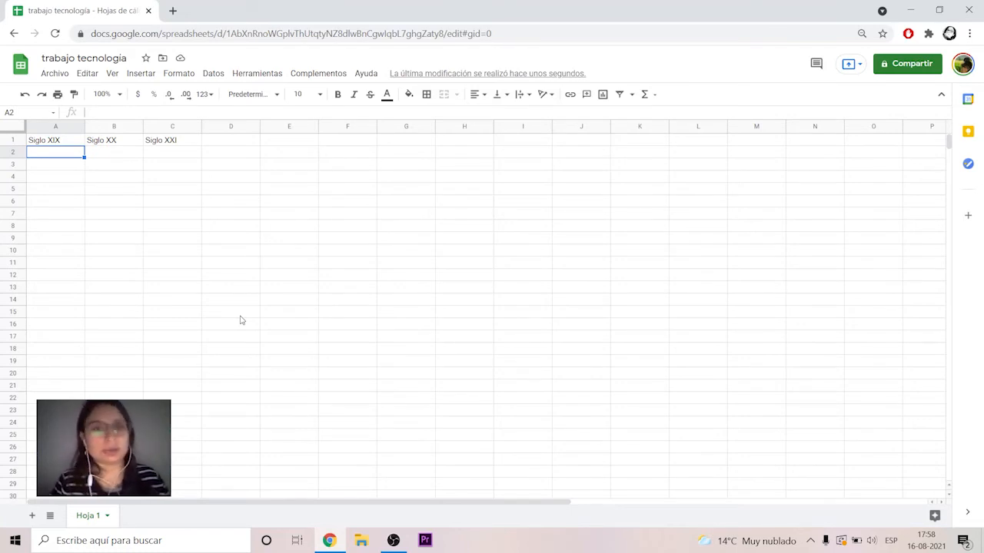
{"action": "left_click", "coordinate": [156, 190]}
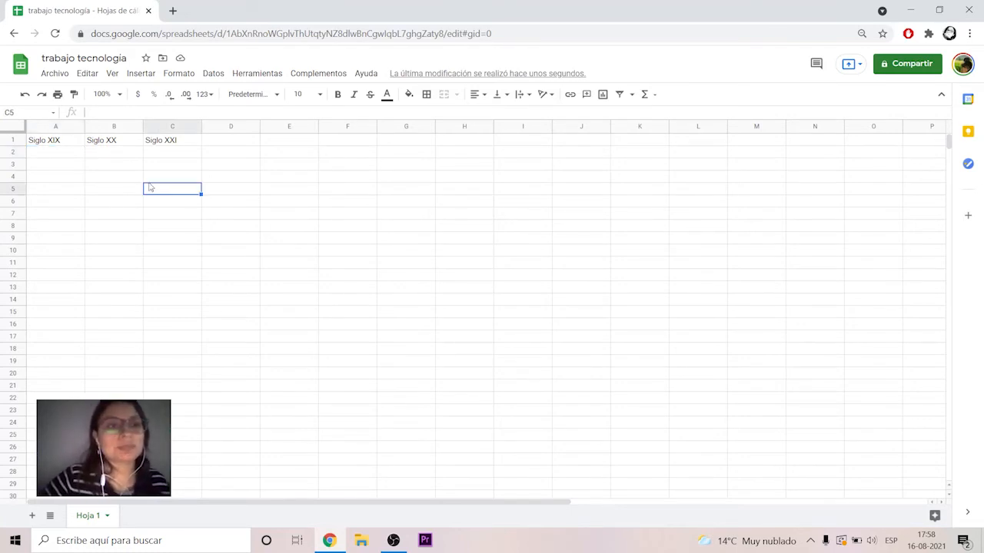
{"action": "left_click", "coordinate": [57, 156]}
{"action": "key", "text": "Caps_Lock"}
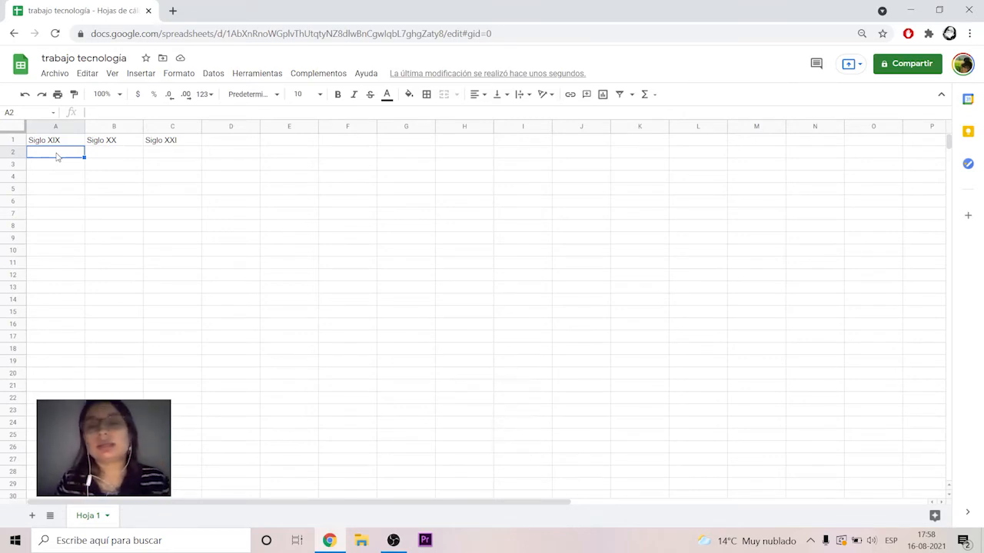
{"action": "type", "text": "A"}
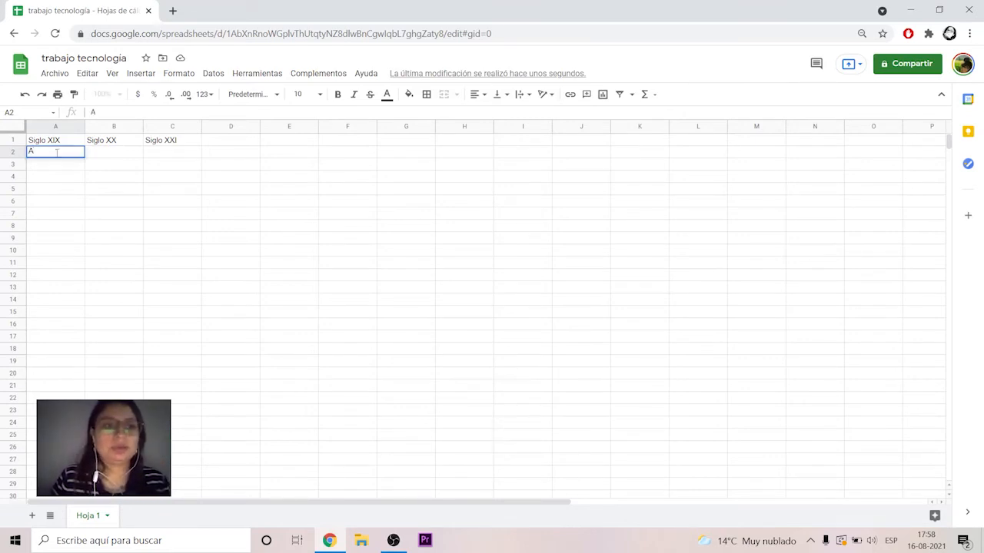
{"action": "type", "text": " A A A A A A "}
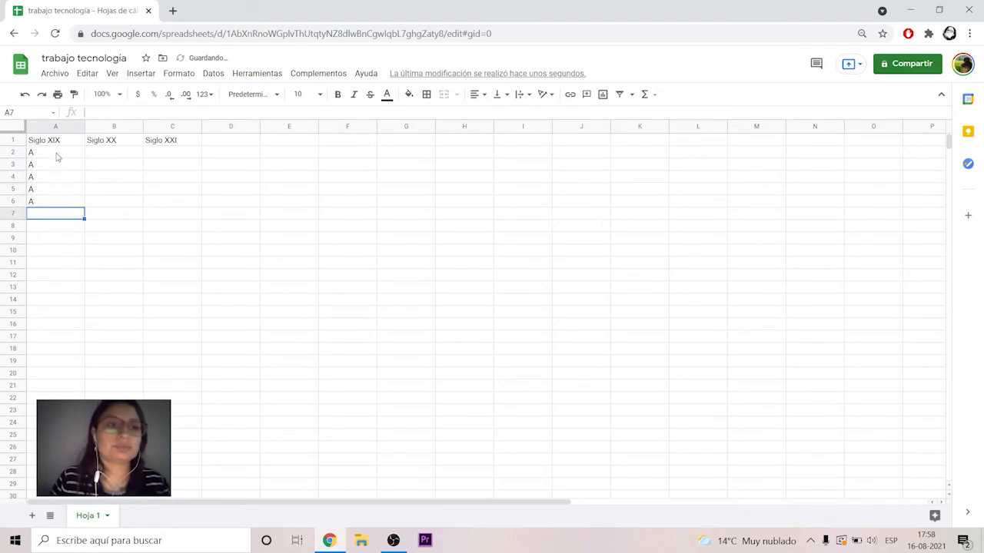
{"action": "type", "text": "A"}
{"action": "key", "text": "Return"}
{"action": "type", "text": "A"}
{"action": "key", "text": "Return"}
{"action": "type", "text": "A"}
{"action": "key", "text": "Return"}
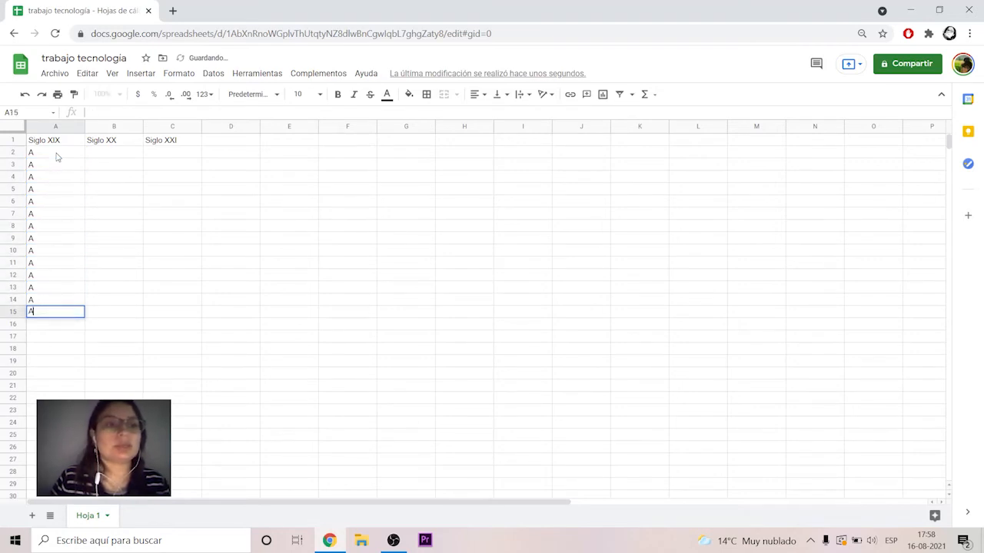
{"action": "type", "text": "A"}
{"action": "key", "text": "Return"}
{"action": "type", "text": "A"}
Lengthen the text in A2 to a long run of A's and fit column A's width to it
{"action": "left_click", "coordinate": [56, 156]}
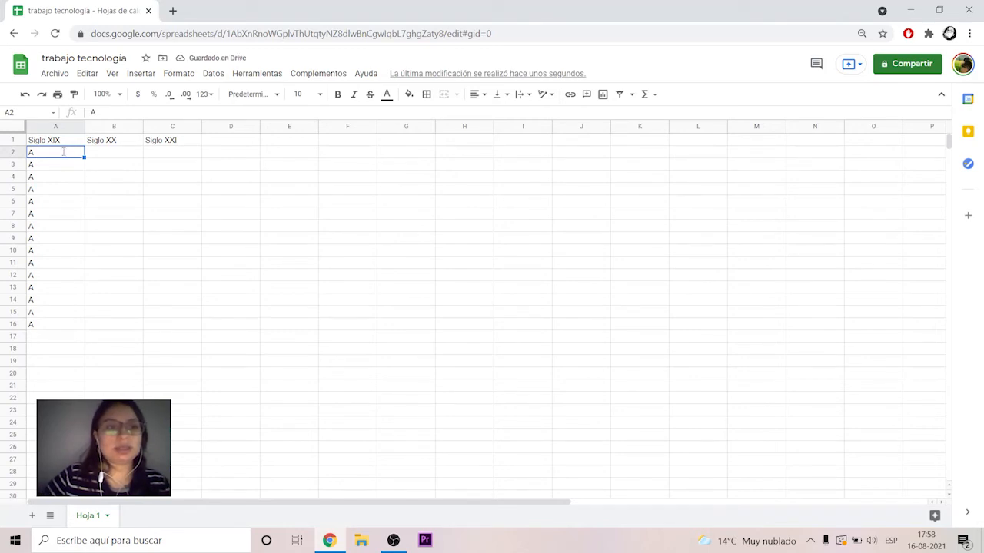
{"action": "double_click", "coordinate": [64, 151]}
{"action": "type", "text": "AAAAA"}
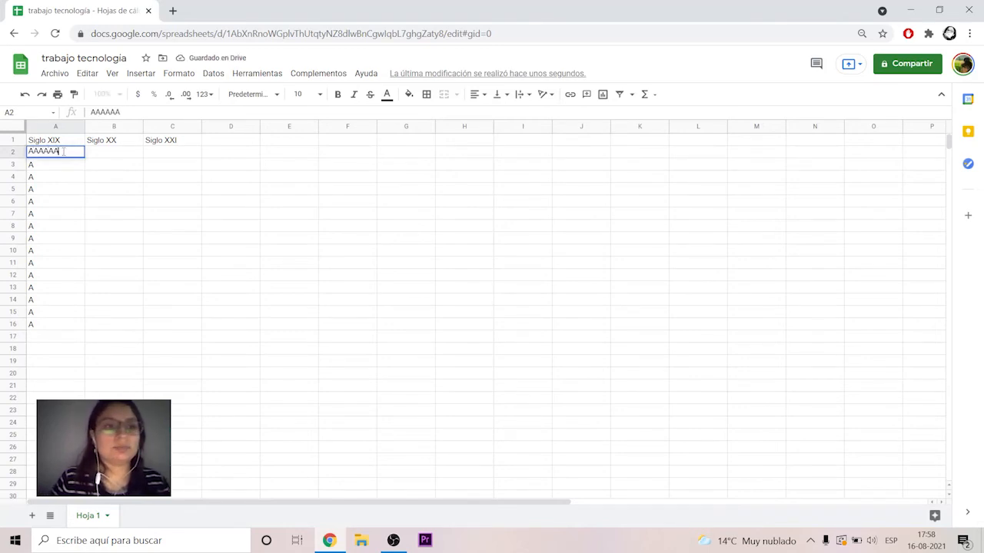
{"action": "type", "text": "AAAAAAAAAAAAAAAA"}
{"action": "left_click", "coordinate": [117, 181]}
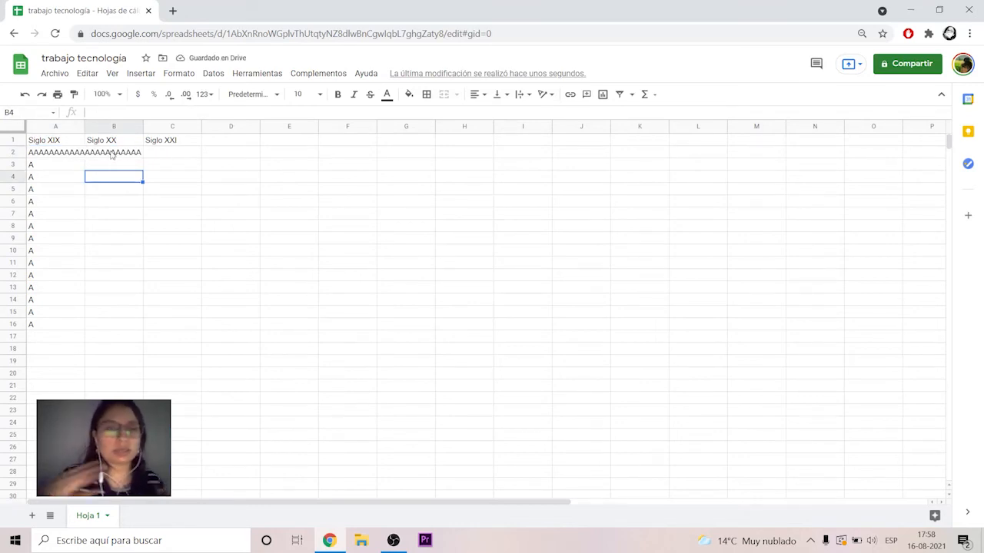
{"action": "double_click", "coordinate": [83, 127]}
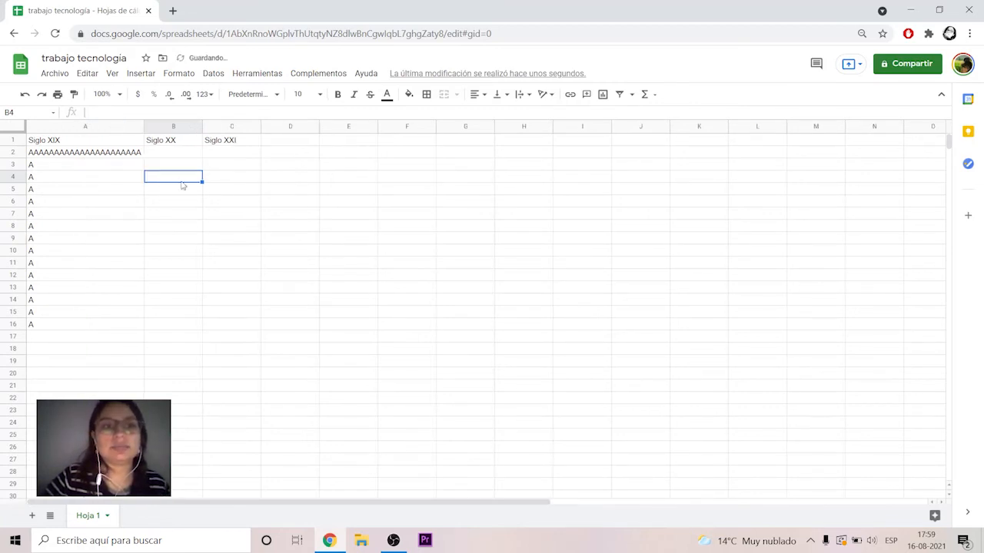
{"action": "left_click", "coordinate": [136, 155]}
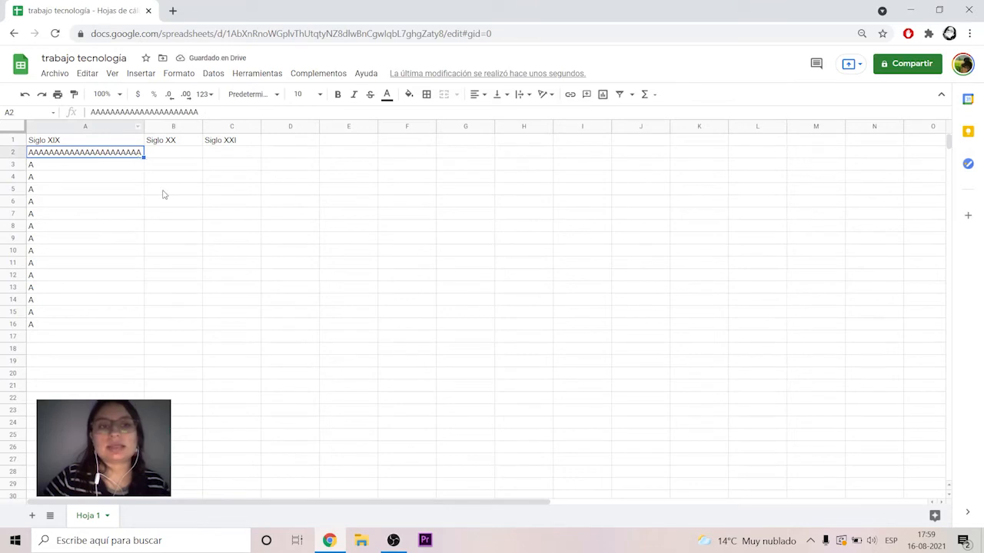
{"action": "left_click", "coordinate": [163, 191]}
Shorten the text in A2 to a single A and narrow column A to about its heading's width
{"action": "double_click", "coordinate": [116, 155]}
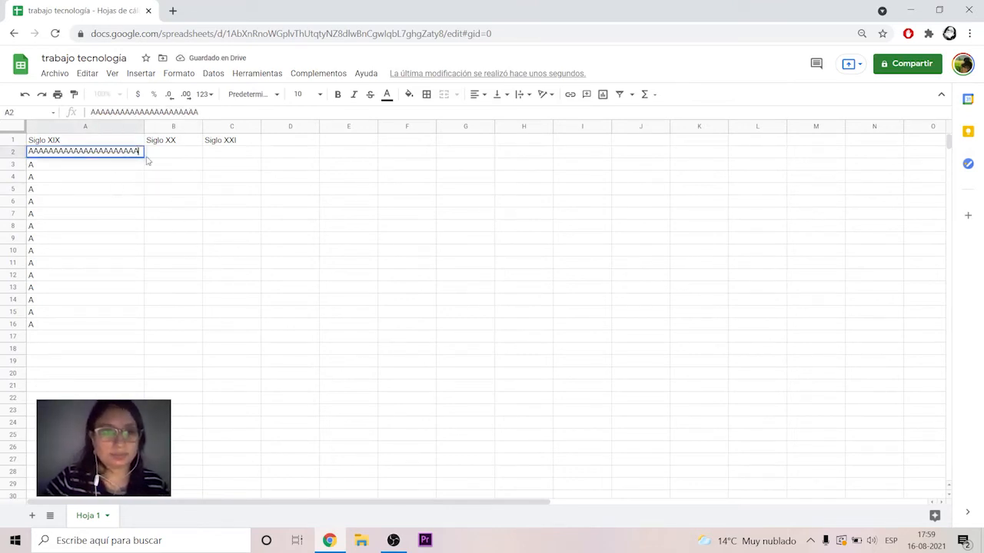
{"action": "left_click_drag", "start_coordinate": [140, 151], "coordinate": [36, 153]}
{"action": "key", "text": "BackSpace"}
{"action": "left_click", "coordinate": [91, 213]}
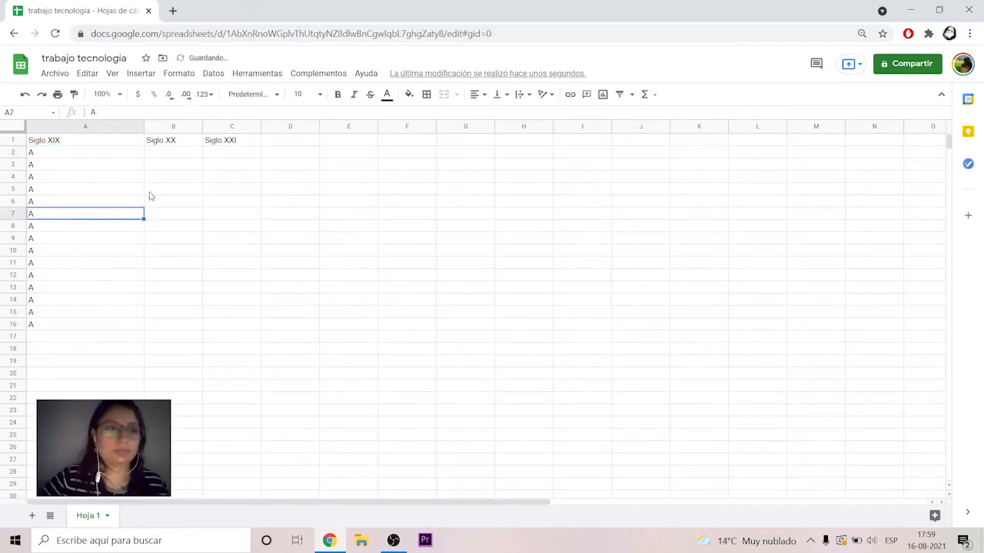
{"action": "left_click", "coordinate": [230, 189]}
{"action": "left_click_drag", "start_coordinate": [145, 126], "coordinate": [90, 130]}
{"action": "left_click", "coordinate": [109, 165]}
{"action": "left_click", "coordinate": [163, 226]}
Fill cells B2 to B13 under Siglo XX with the letter B, one per cell
{"action": "left_click", "coordinate": [108, 154]}
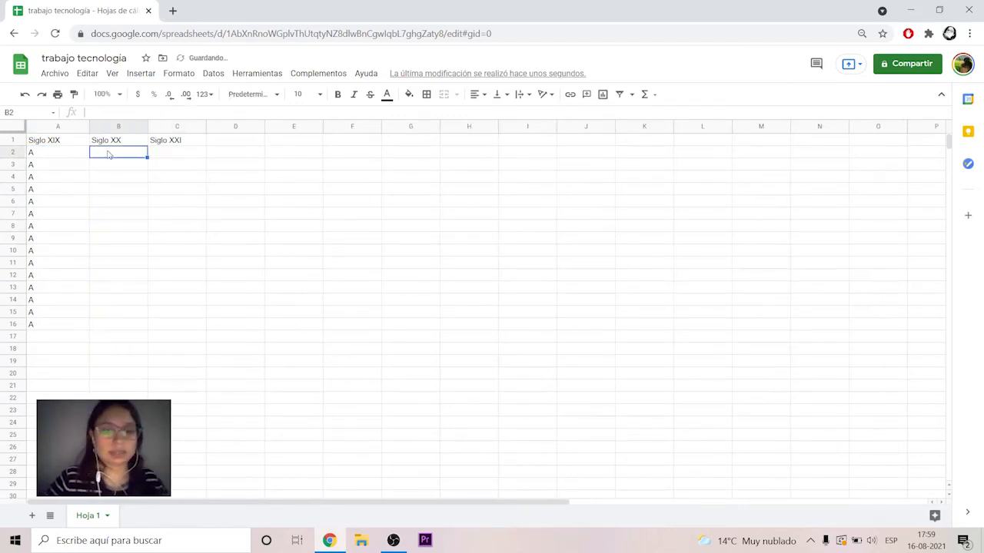
{"action": "type", "text": "B B B B B"}
{"action": "key", "text": "Return"}
{"action": "type", "text": "B B B B B B B"}
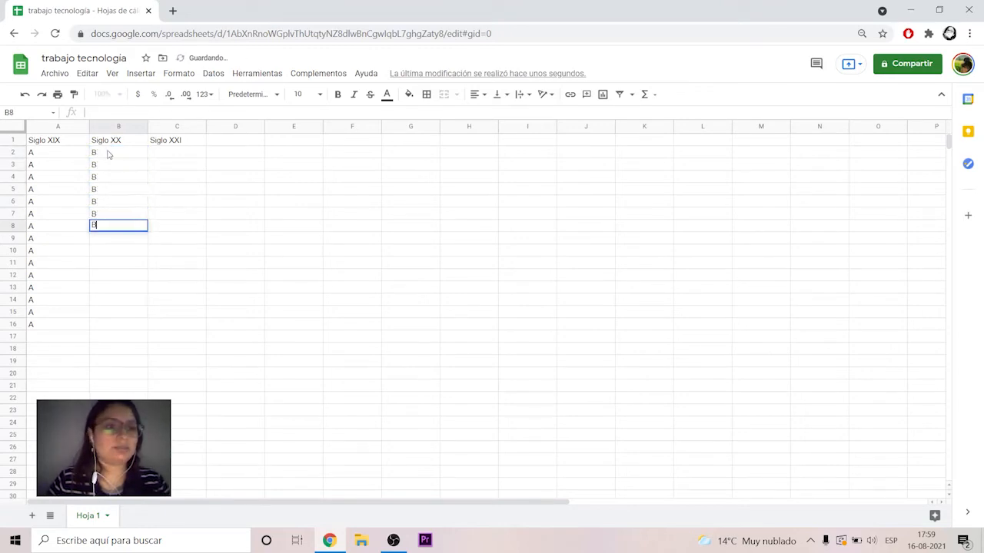
{"action": "key", "text": "Tab"}
Fill cells C2 to C11 under Siglo XXI with the letter C, one per cell
{"action": "key", "text": "Up"}
{"action": "key", "text": "Up"}
{"action": "key", "text": "Up"}
{"action": "key", "text": "Up"}
{"action": "key", "text": "Up"}
{"action": "key", "text": "Up"}
{"action": "key", "text": "Up"}
{"action": "key", "text": "Up"}
{"action": "key", "text": "Up"}
{"action": "key", "text": "Up"}
{"action": "key", "text": "Up"}
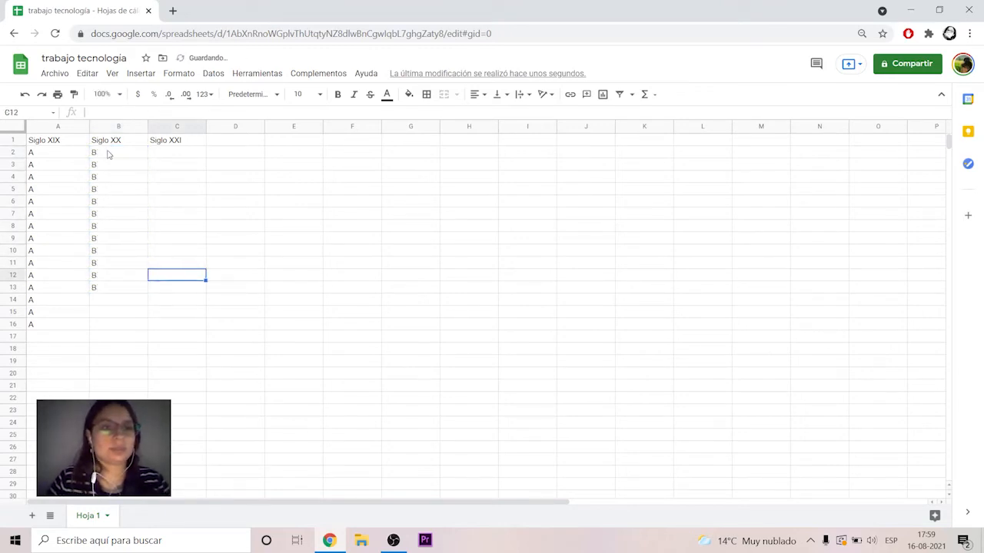
{"action": "type", "text": "C"}
{"action": "key", "text": "Down"}
{"action": "key", "text": "Down"}
{"action": "key", "text": "Down"}
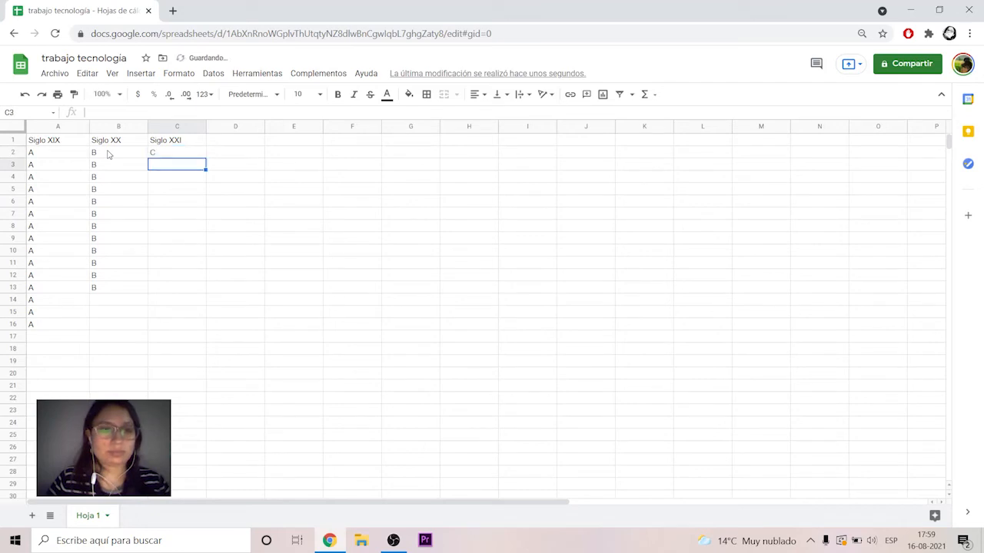
{"action": "type", "text": "C"}
{"action": "key", "text": "Up"}
{"action": "key", "text": "Up"}
{"action": "type", "text": "C"}
{"action": "key", "text": "Down"}
{"action": "type", "text": "C"}
{"action": "key", "text": "Down"}
{"action": "key", "text": "Down"}
{"action": "key", "text": "Down"}
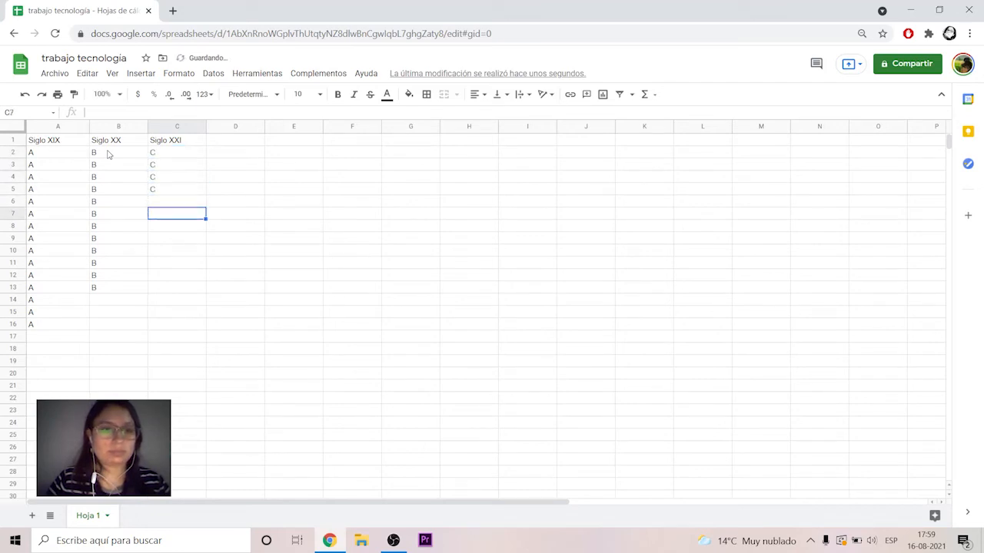
{"action": "type", "text": "C"}
{"action": "key", "text": "Down"}
{"action": "type", "text": "C"}
{"action": "key", "text": "Down"}
{"action": "key", "text": "Up"}
{"action": "key", "text": "Up"}
{"action": "key", "text": "Up"}
{"action": "type", "text": "C"}
{"action": "key", "text": "Down"}
{"action": "key", "text": "Down"}
{"action": "key", "text": "Down"}
{"action": "type", "text": "C"}
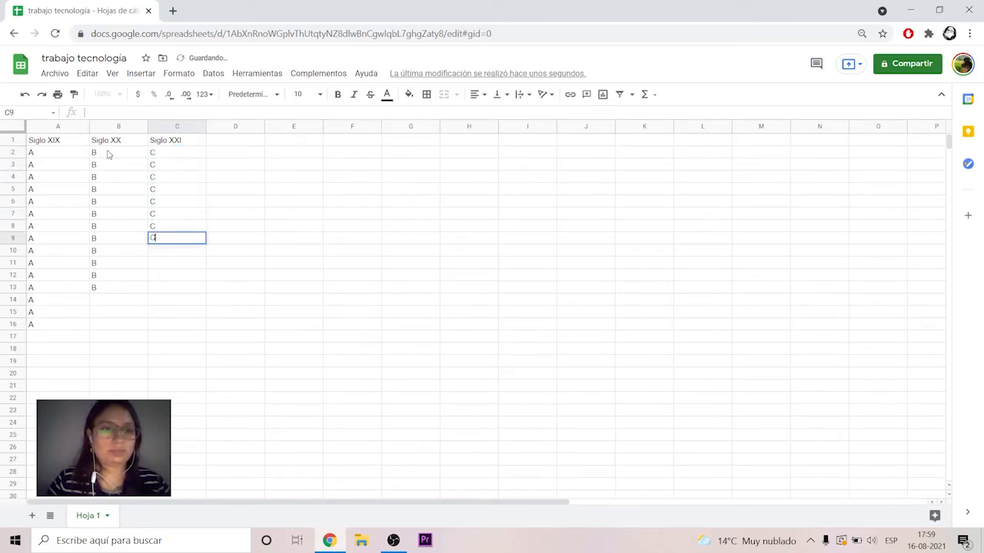
{"action": "key", "text": "Down"}
{"action": "type", "text": "C"}
{"action": "key", "text": "Down"}
{"action": "type", "text": "C"}
{"action": "key", "text": "Down"}
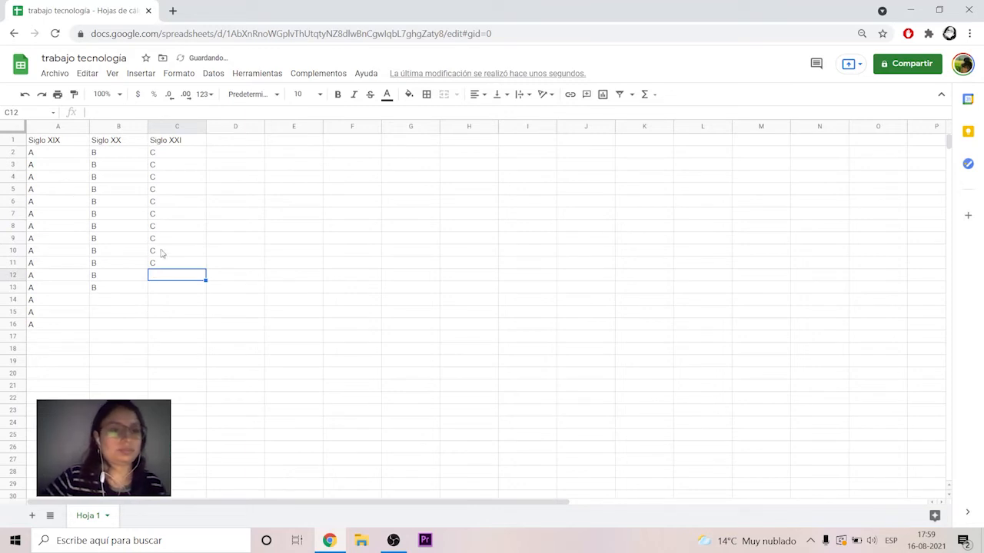
{"action": "left_click", "coordinate": [338, 289]}
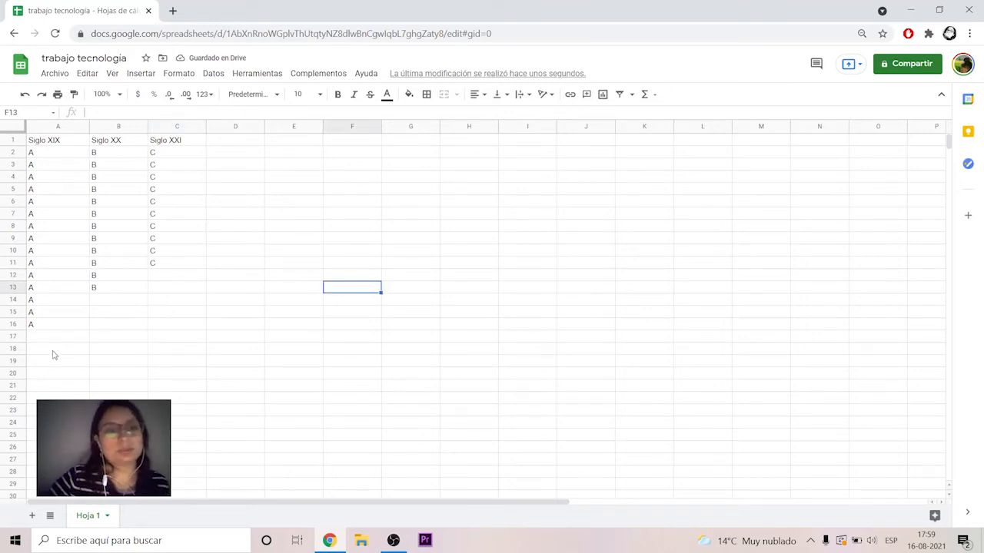
Insert an empty column before Siglo XIX and narrow it to about half its width
{"action": "left_click", "coordinate": [69, 142]}
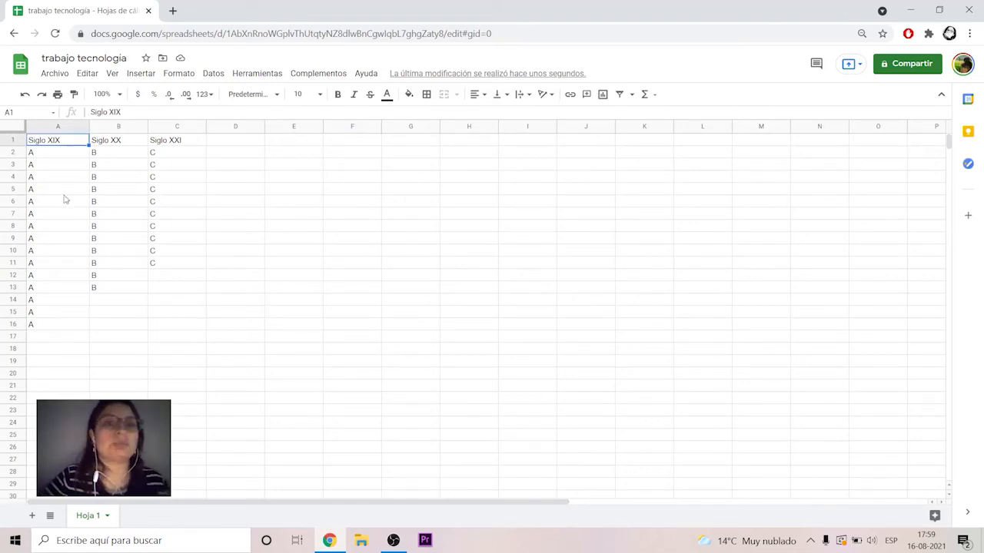
{"action": "right_click", "coordinate": [48, 145]}
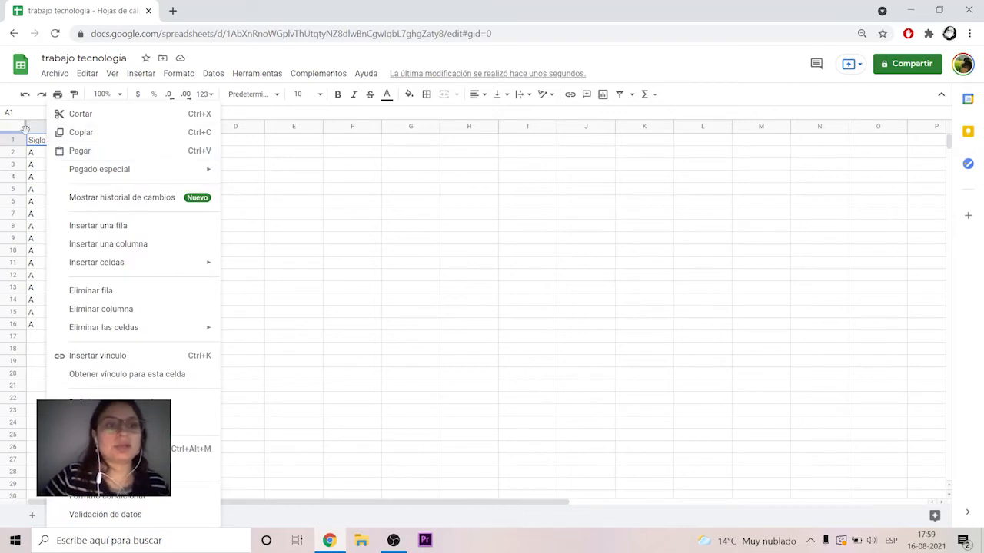
{"action": "left_click", "coordinate": [103, 252]}
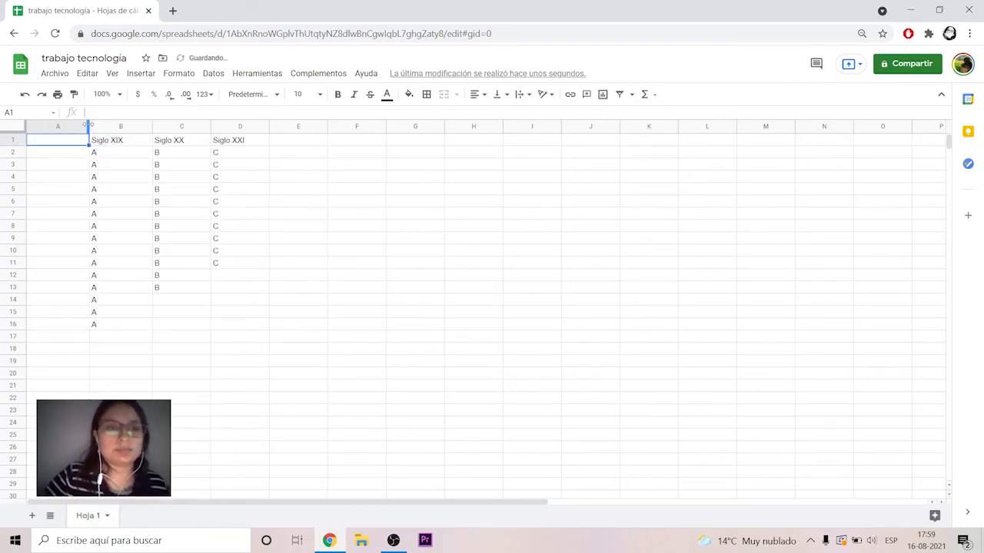
{"action": "left_click_drag", "start_coordinate": [89, 127], "coordinate": [59, 126]}
{"action": "left_click", "coordinate": [224, 350]}
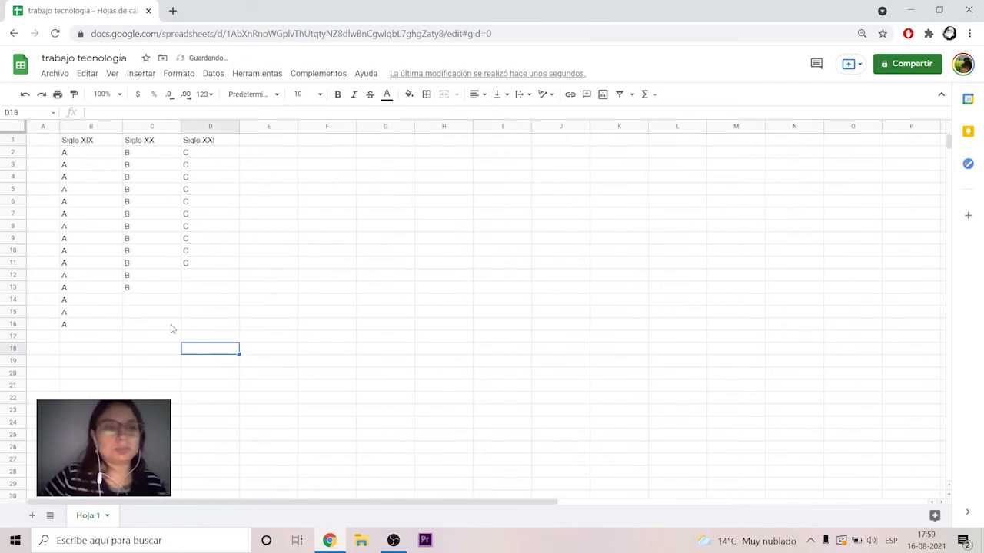
Fill cells A2 to A16, beside the Siglo XIX entries, with the number 1, one per cell
{"action": "left_click", "coordinate": [47, 154]}
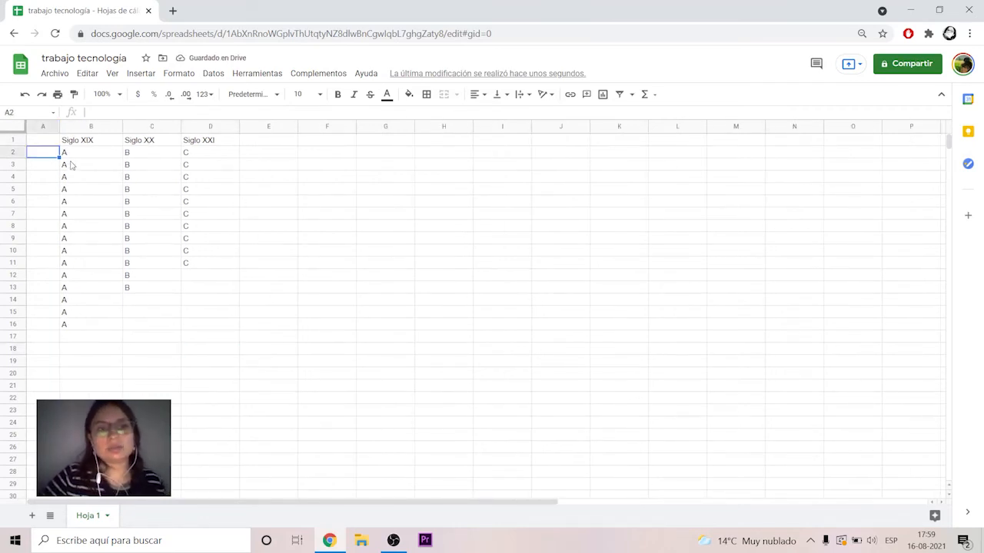
{"action": "type", "text": "1"}
{"action": "key", "text": "Return"}
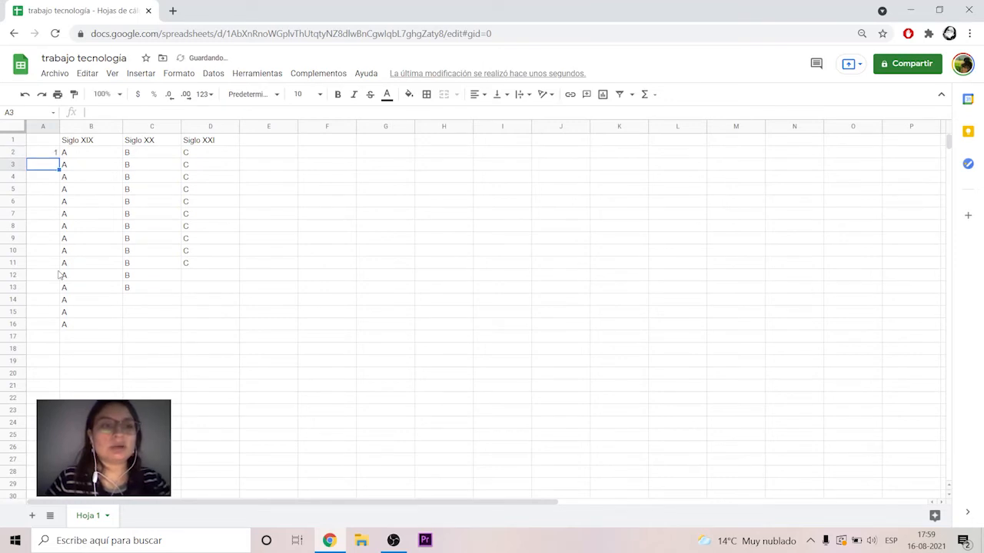
{"action": "type", "text": "1"}
{"action": "key", "text": "Return"}
{"action": "type", "text": "1"}
{"action": "key", "text": "Return"}
{"action": "type", "text": "1 1 1 1 1 1 "}
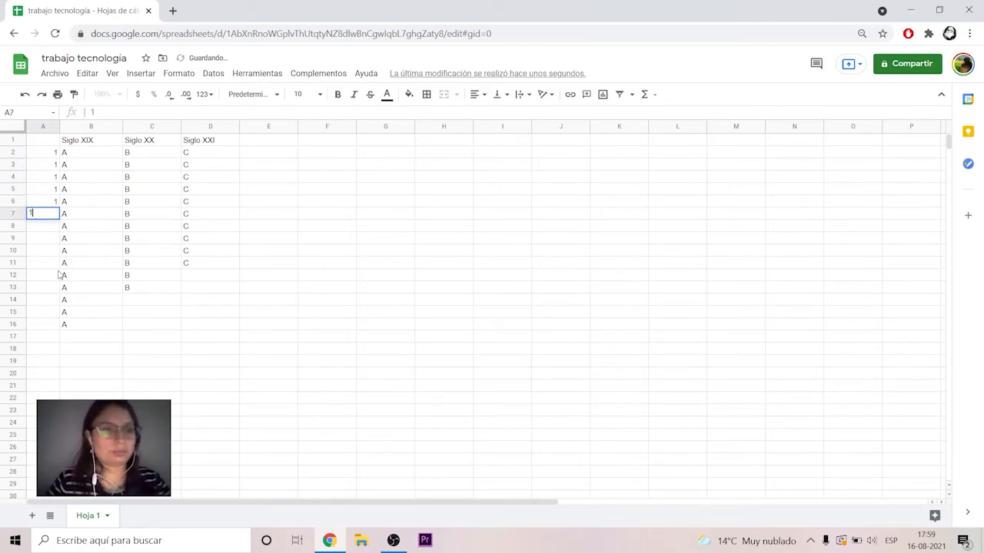
{"action": "type", "text": "1 1 1 1 1 1"}
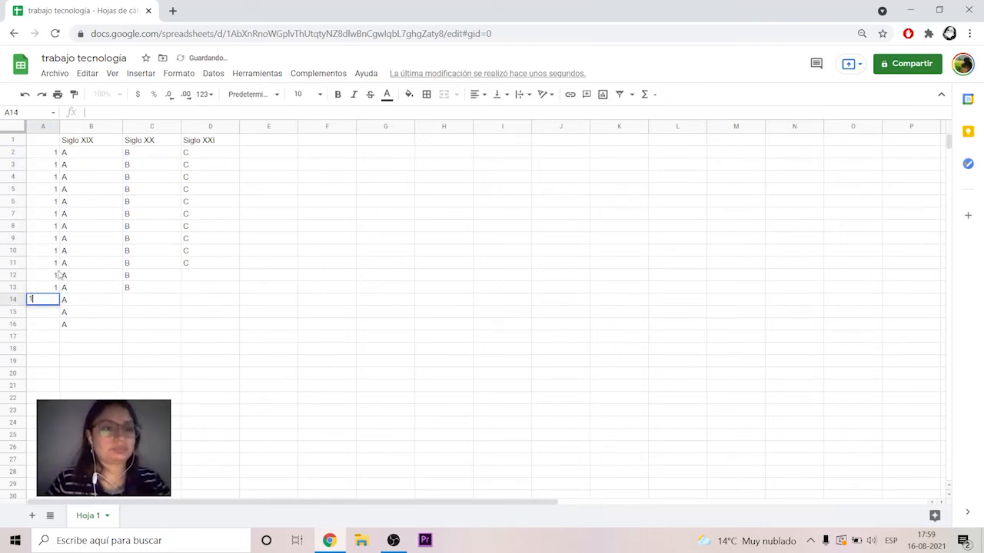
{"action": "key", "text": "Return"}
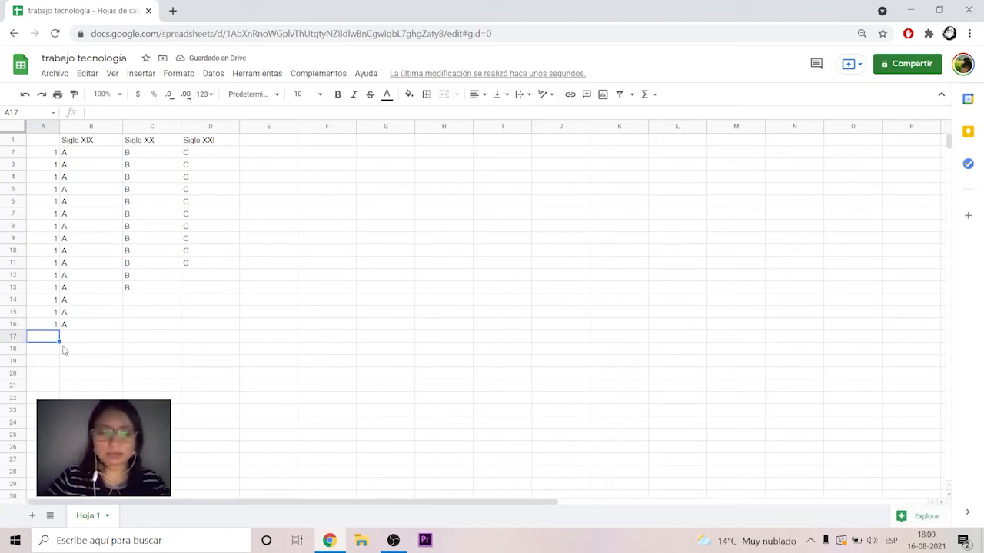
Total the Siglo XIX ones in A17 with the formula =SUMA(A2:A16)
{"action": "type", "text": "=SUMA"}
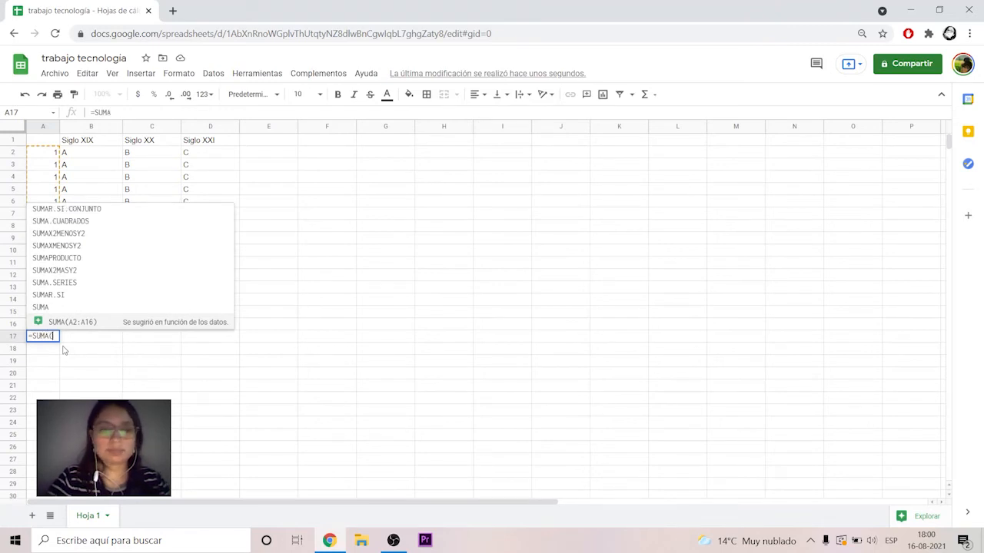
{"action": "type", "text": "("}
{"action": "left_click", "coordinate": [44, 159]}
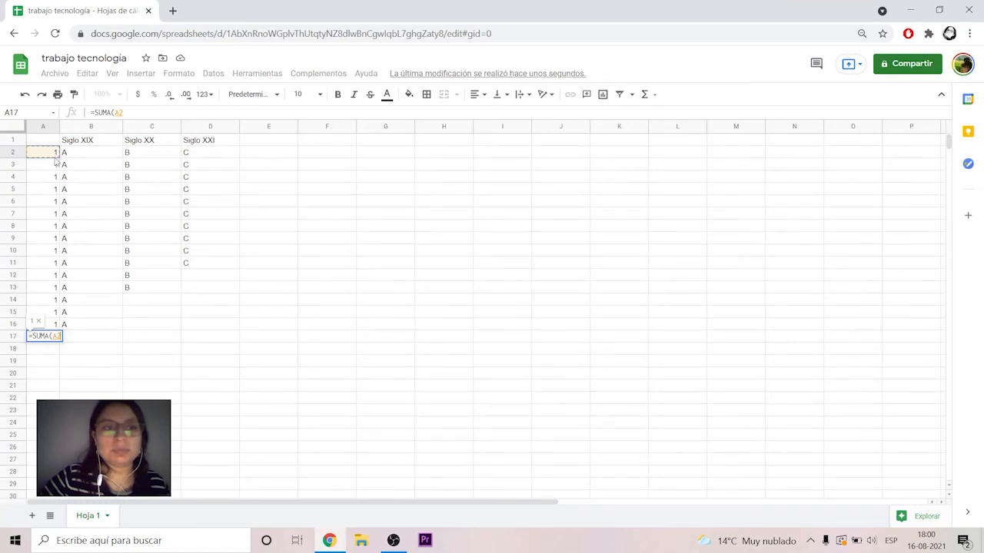
{"action": "left_click_drag", "start_coordinate": [55, 161], "coordinate": [44, 323]}
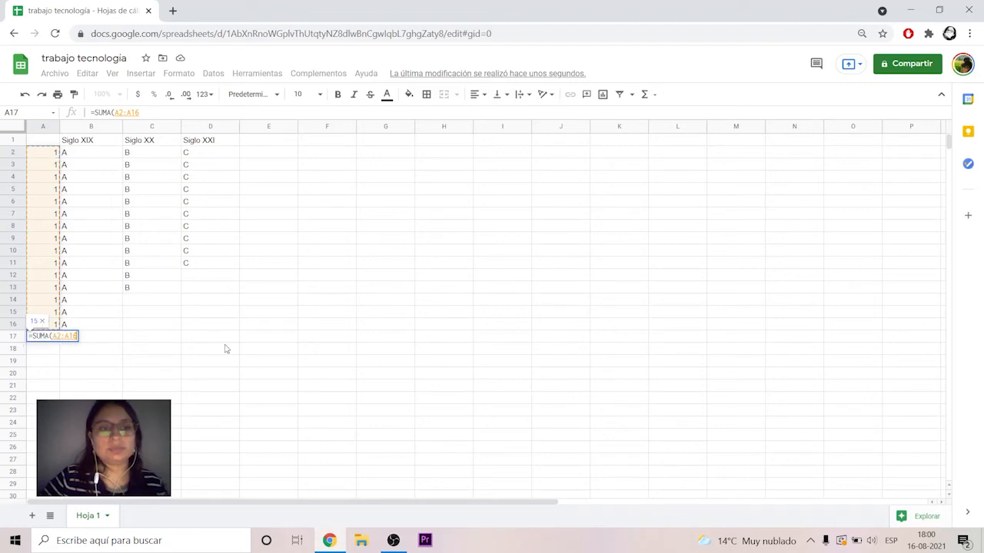
{"action": "type", "text": ")"}
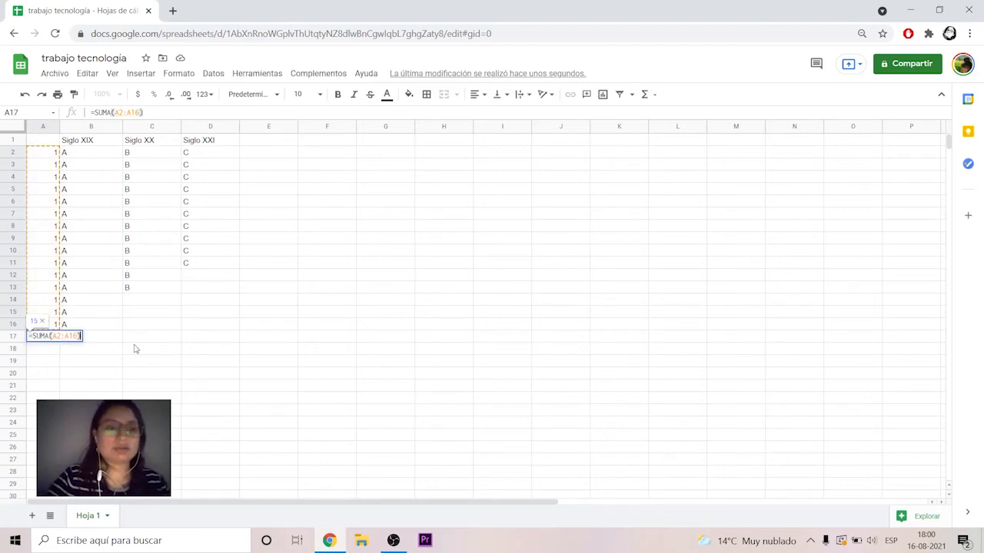
{"action": "key", "text": "Return"}
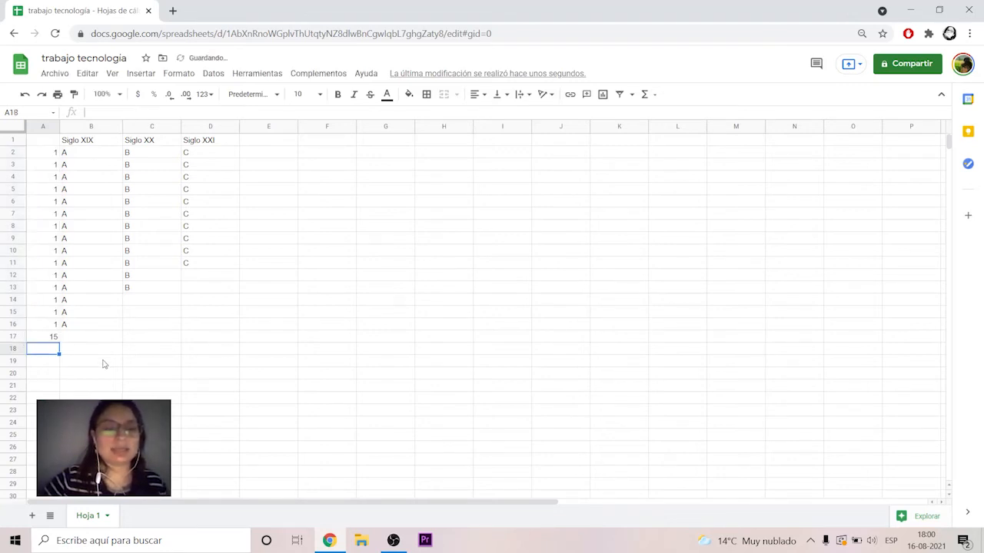
Give the Siglo XIX total in A17 a yellow fill
{"action": "left_click", "coordinate": [46, 339]}
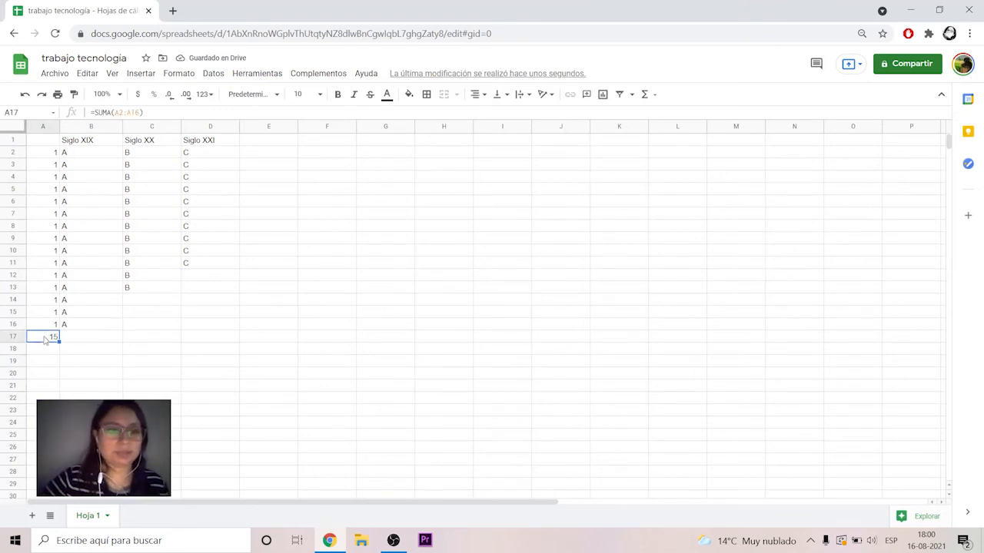
{"action": "left_click", "coordinate": [409, 94]}
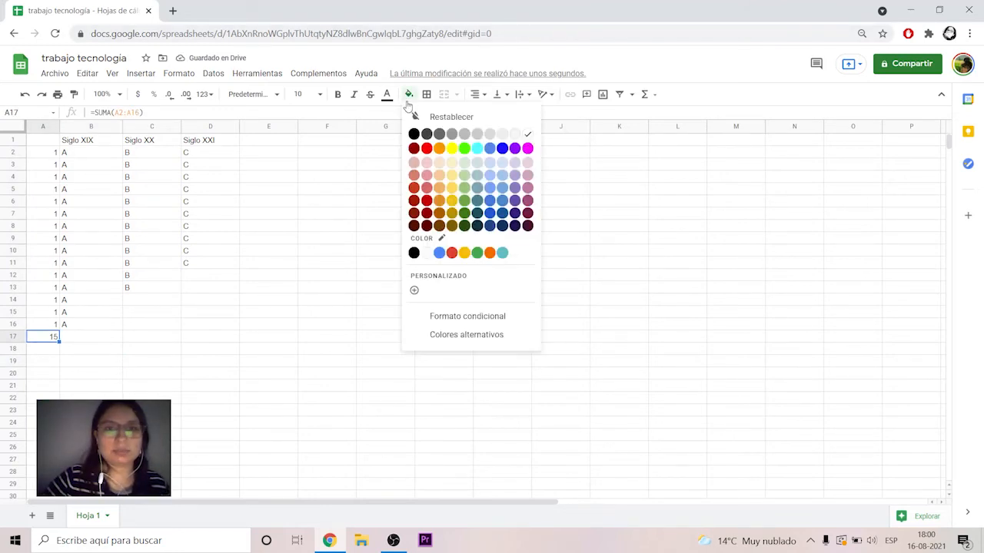
{"action": "left_click", "coordinate": [453, 149]}
{"action": "left_click", "coordinate": [205, 315]}
{"action": "left_click", "coordinate": [139, 300]}
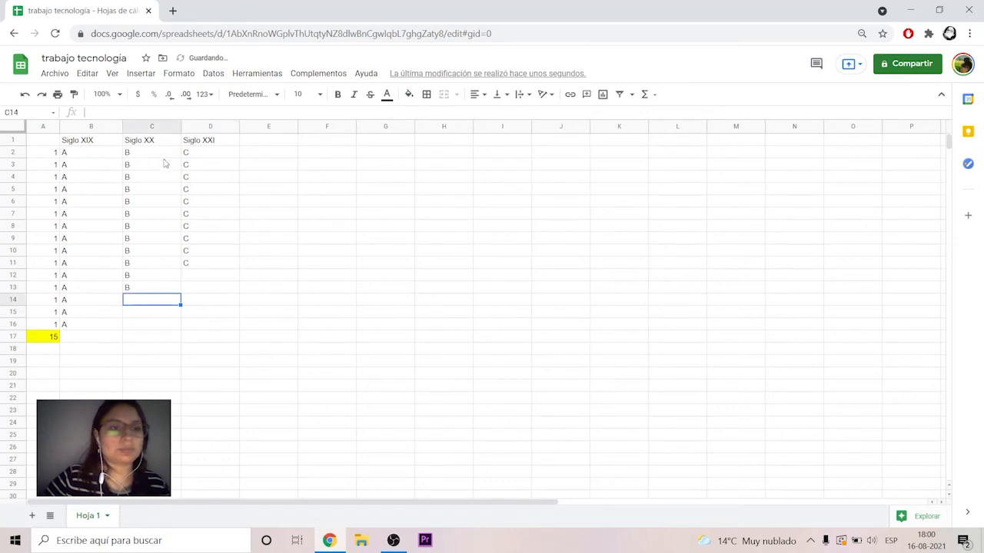
Insert an empty column before Siglo XX and narrow it to about half its width
{"action": "left_click", "coordinate": [155, 144]}
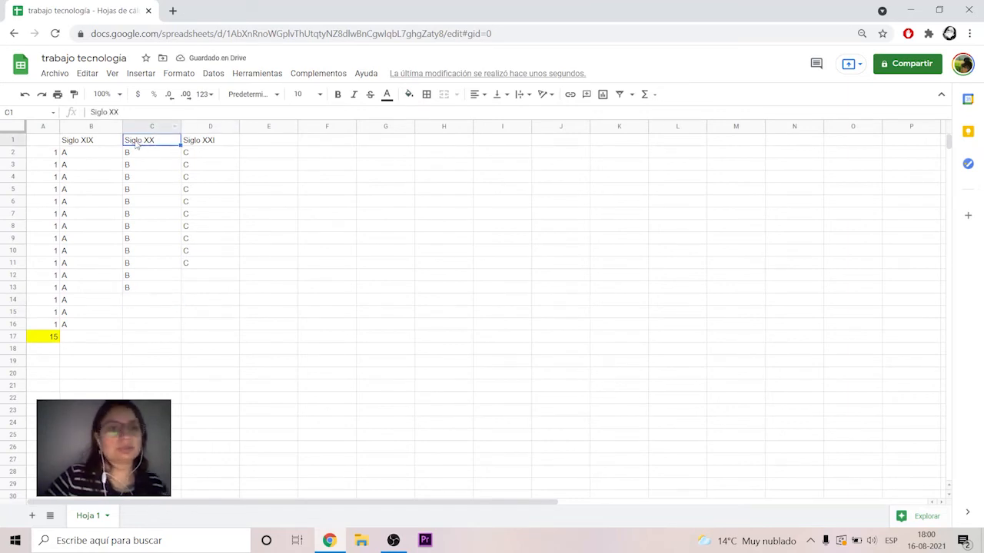
{"action": "right_click", "coordinate": [150, 143]}
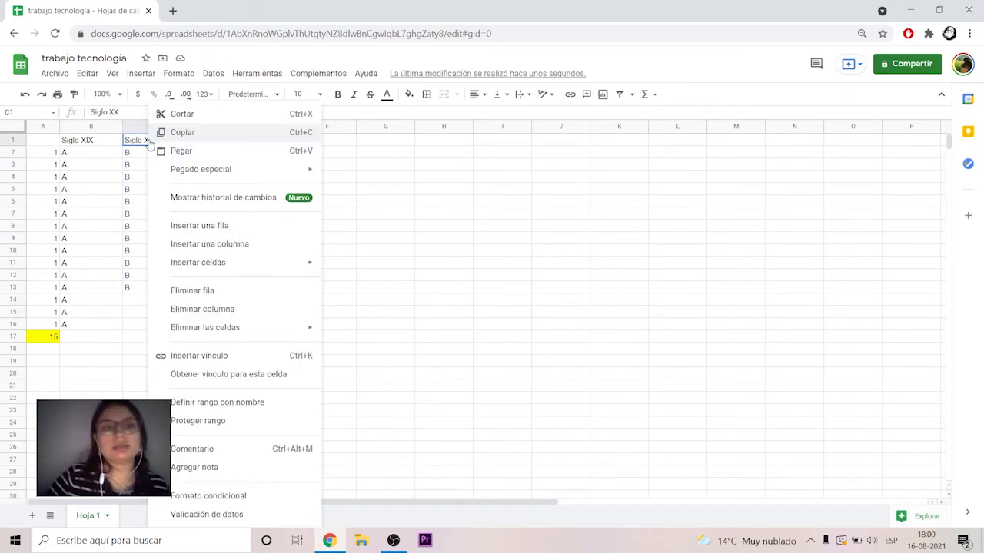
{"action": "left_click", "coordinate": [169, 244]}
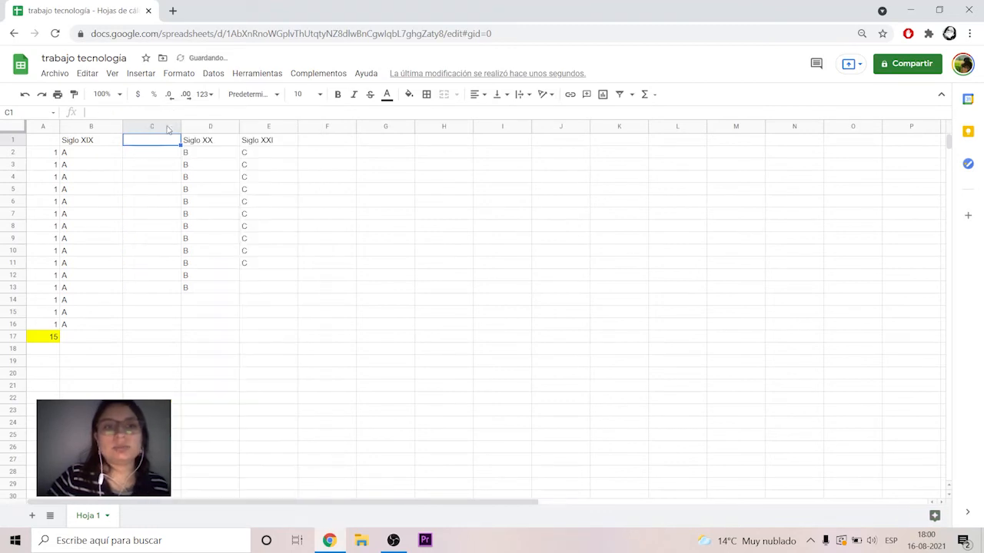
{"action": "left_click_drag", "start_coordinate": [182, 125], "coordinate": [154, 125]}
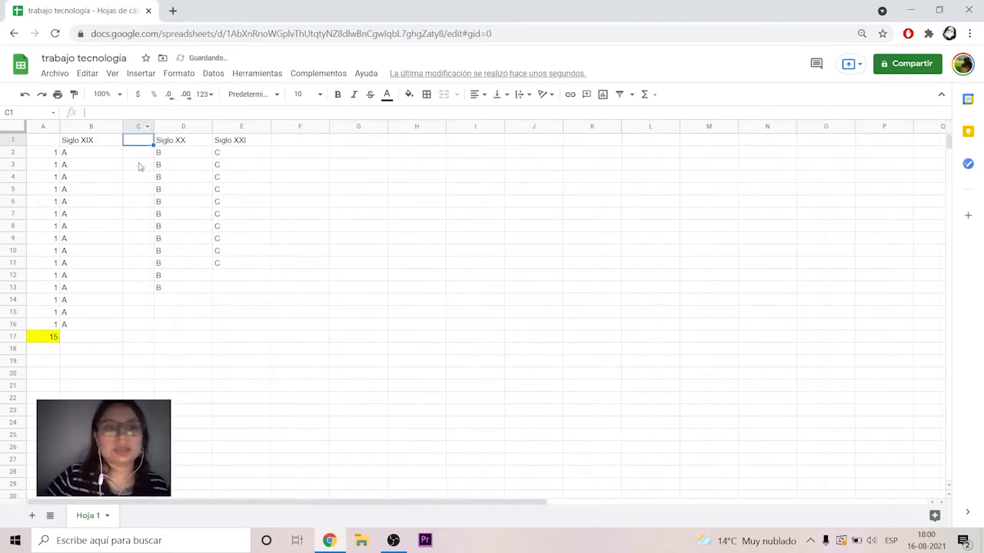
Fill cells C2 to C13, beside the Siglo XX entries, with the number 1, one per cell
{"action": "left_click", "coordinate": [137, 156]}
{"action": "type", "text": "1"}
{"action": "key", "text": "Return"}
{"action": "type", "text": "1"}
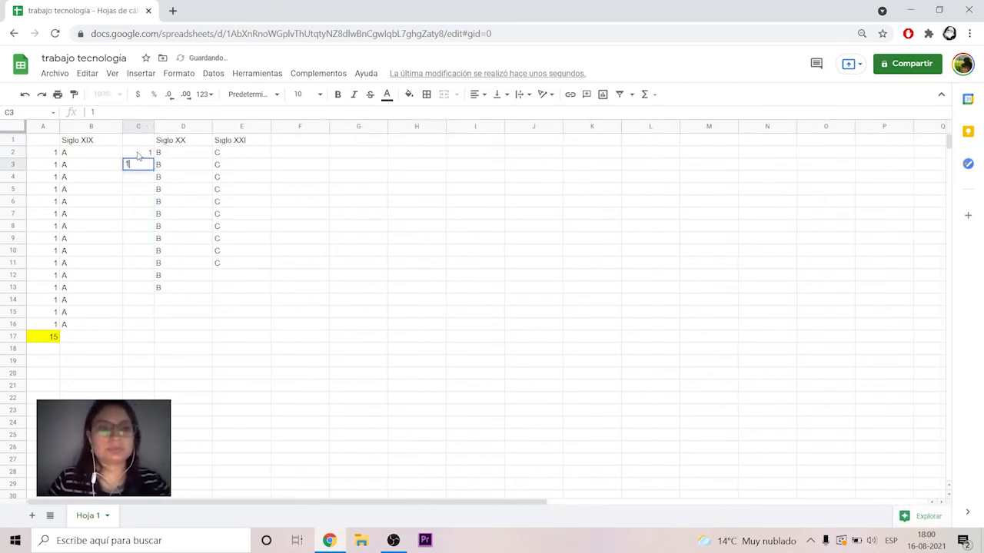
{"action": "key", "text": "Return"}
{"action": "type", "text": "1"}
{"action": "key", "text": "Return"}
{"action": "type", "text": "1 1 1 1 "}
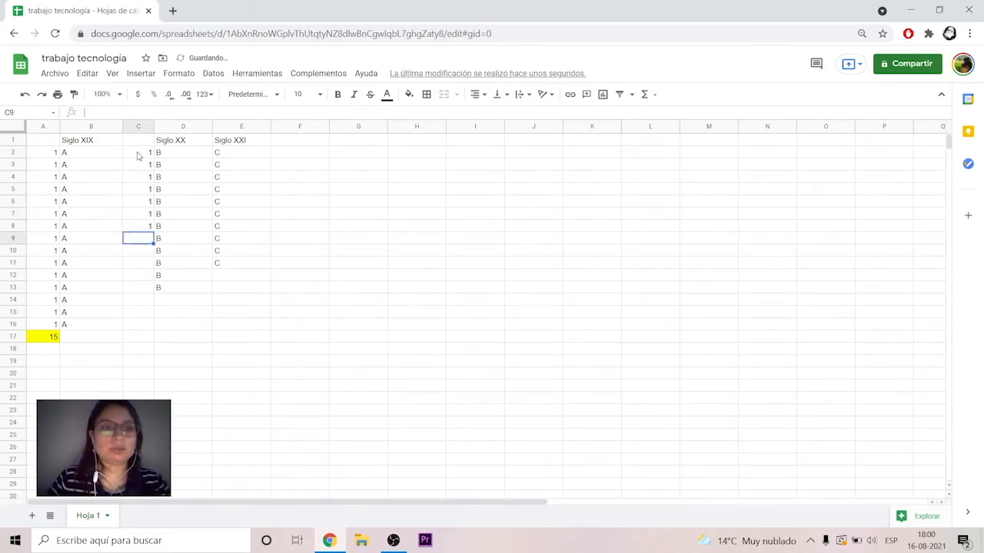
{"action": "type", "text": "1 1"}
{"action": "key", "text": "Return"}
{"action": "type", "text": "1"}
{"action": "key", "text": "Return"}
{"action": "type", "text": "1"}
{"action": "key", "text": "Return"}
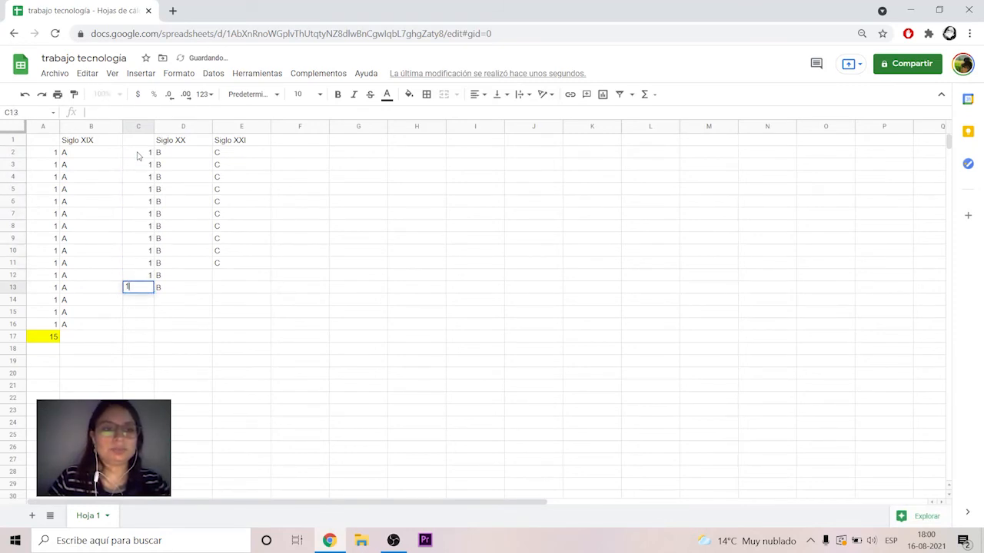
{"action": "type", "text": "1"}
{"action": "key", "text": "Return"}
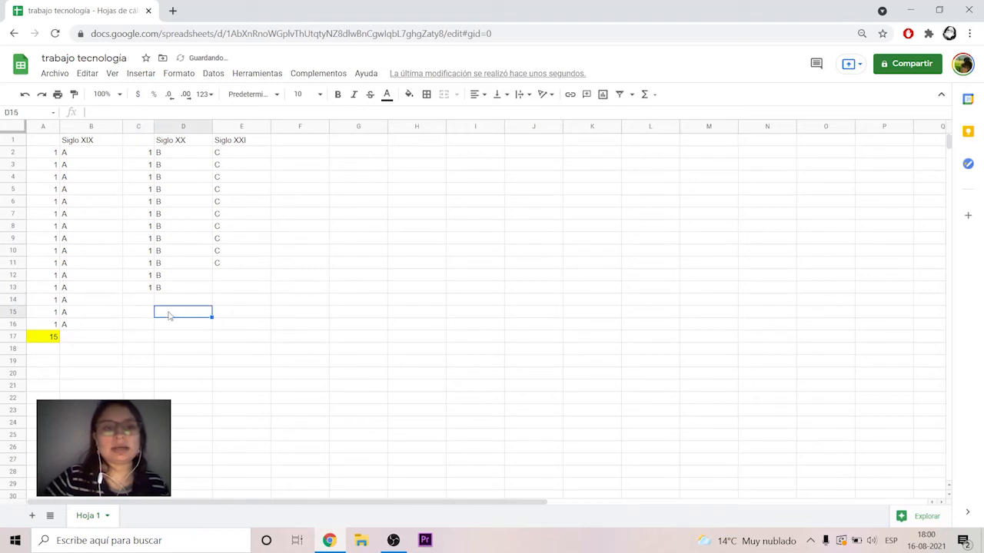
Total the Siglo XX ones in C14 with the formula =SUMA(C2:C13)
{"action": "type", "text": "="}
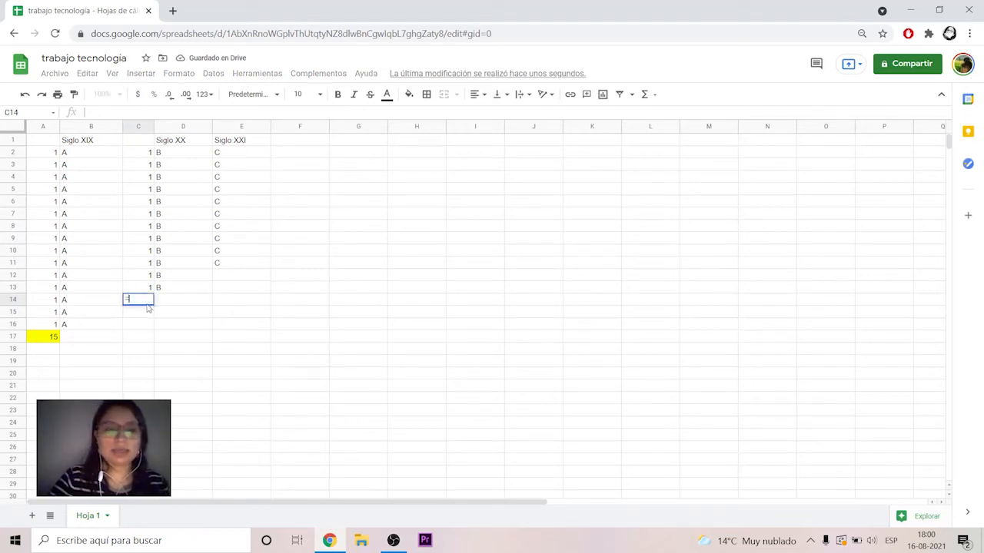
{"action": "type", "text": "SUMA"}
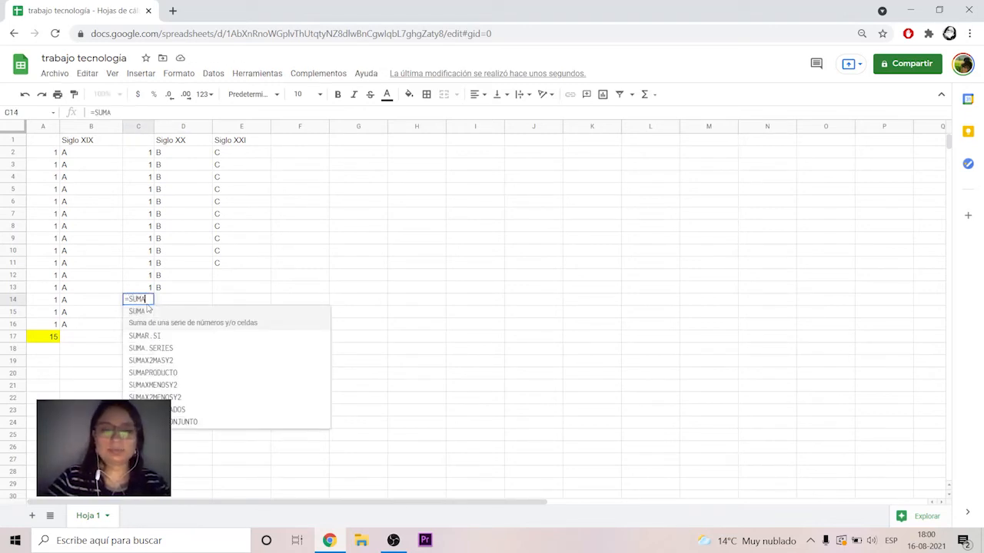
{"action": "left_click", "coordinate": [147, 311]}
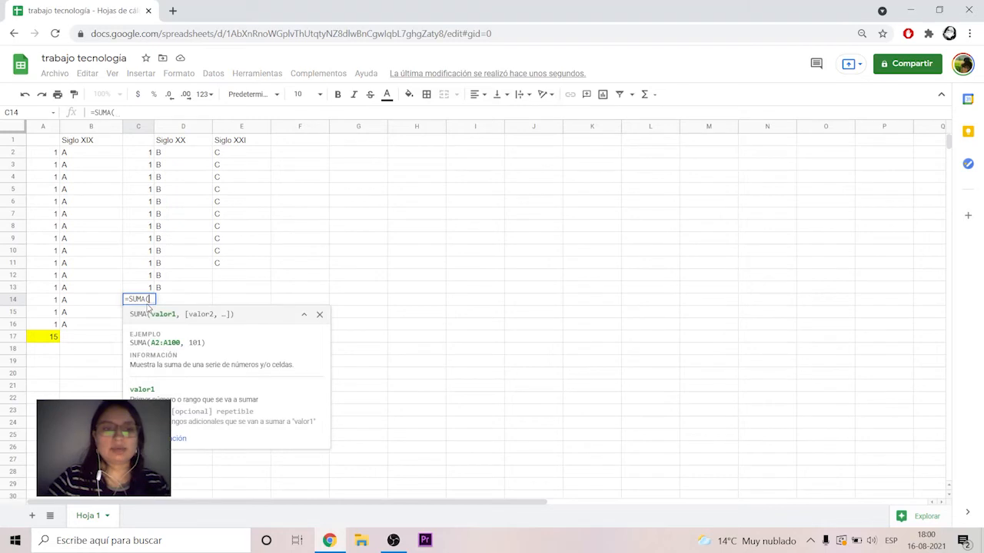
{"action": "left_click", "coordinate": [145, 155]}
{"action": "left_click_drag", "start_coordinate": [146, 162], "coordinate": [139, 286]}
{"action": "type", "text": ")"}
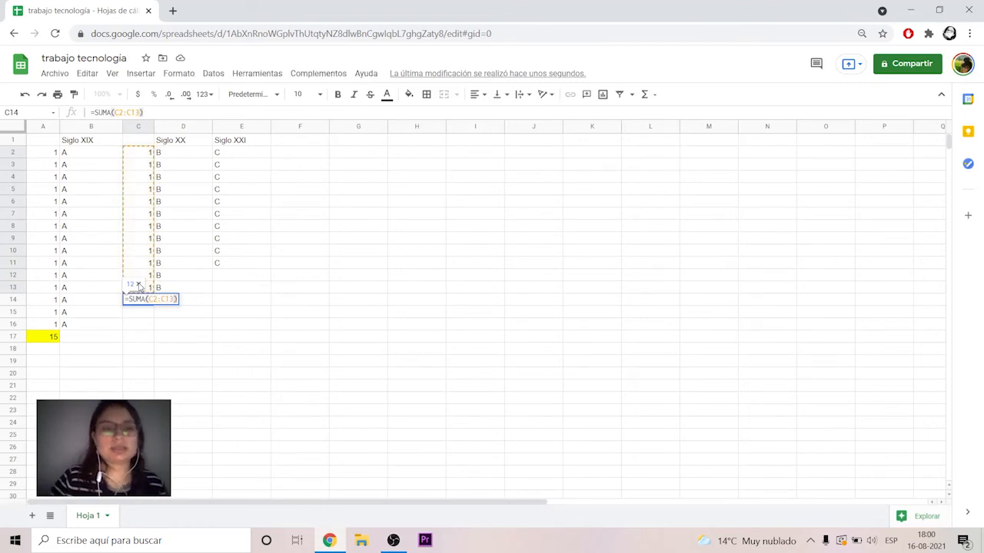
{"action": "key", "text": "Return"}
Give the Siglo XX total in C14 a yellow fill
{"action": "left_click", "coordinate": [141, 301]}
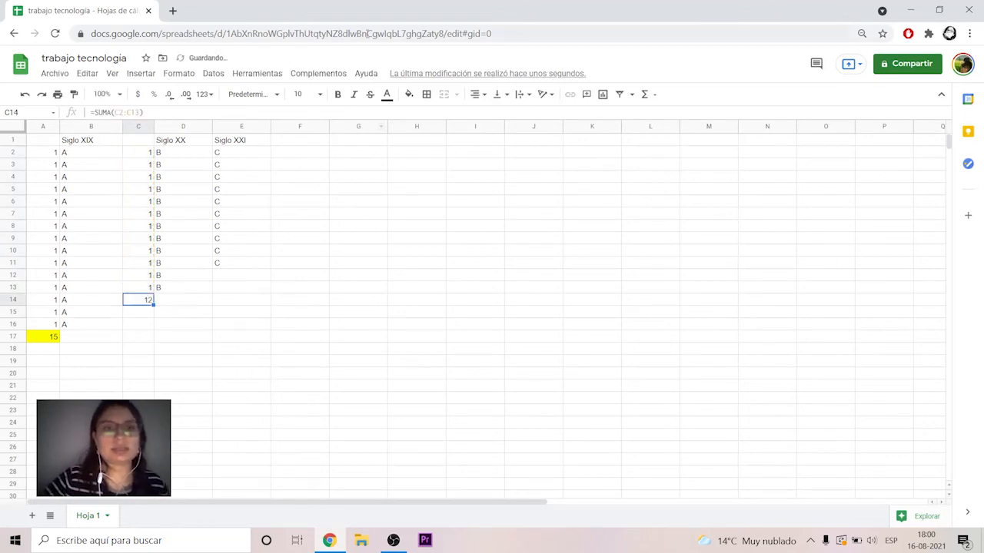
{"action": "left_click", "coordinate": [408, 94]}
{"action": "left_click", "coordinate": [450, 151]}
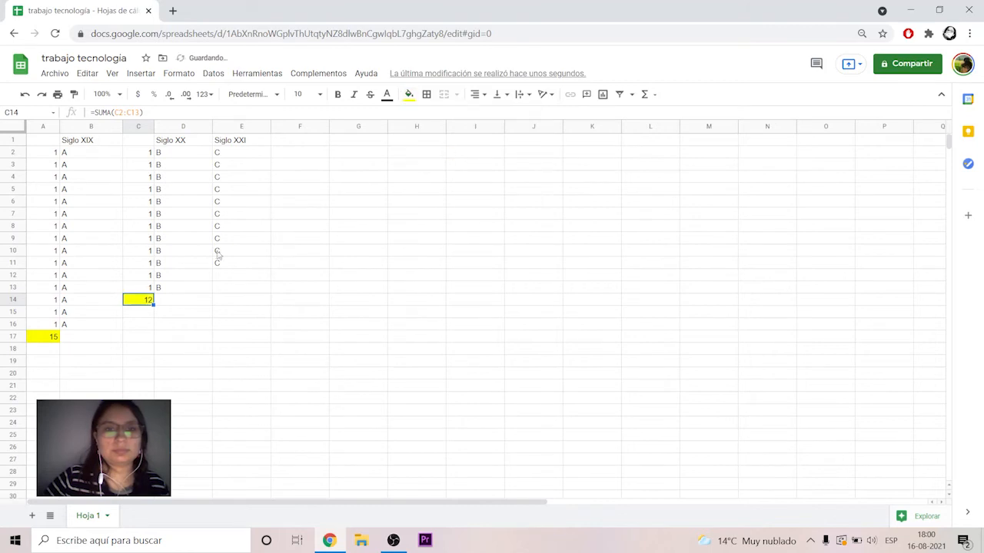
{"action": "left_click", "coordinate": [308, 351]}
Insert an empty column before Siglo XXI, narrow it to about two thirds of its width, and select E2
{"action": "left_click", "coordinate": [244, 144]}
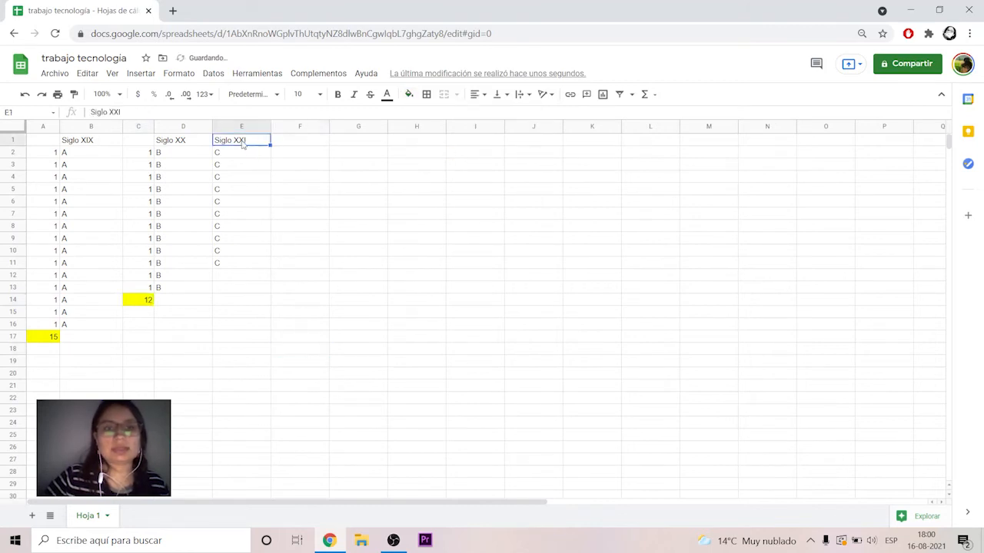
{"action": "right_click", "coordinate": [242, 146]}
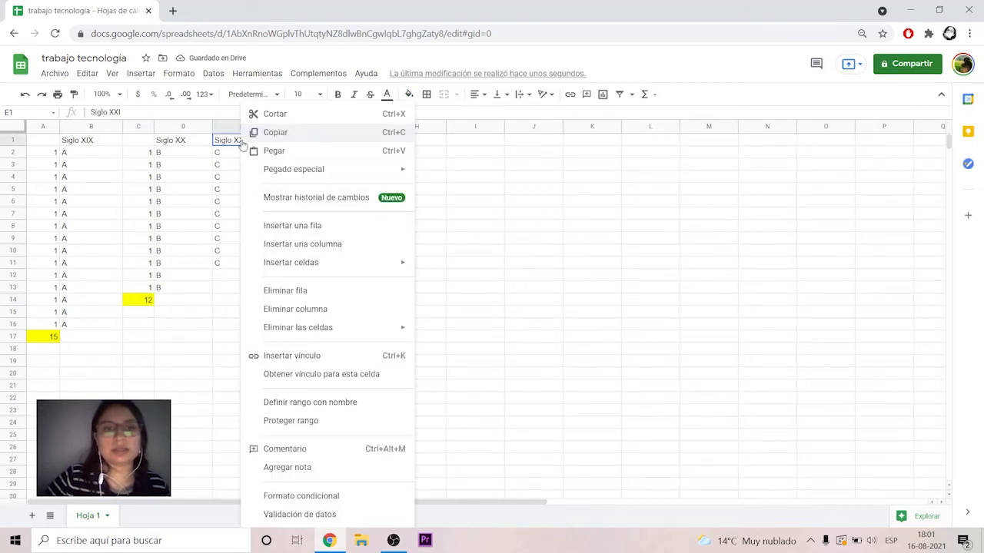
{"action": "left_click", "coordinate": [311, 243]}
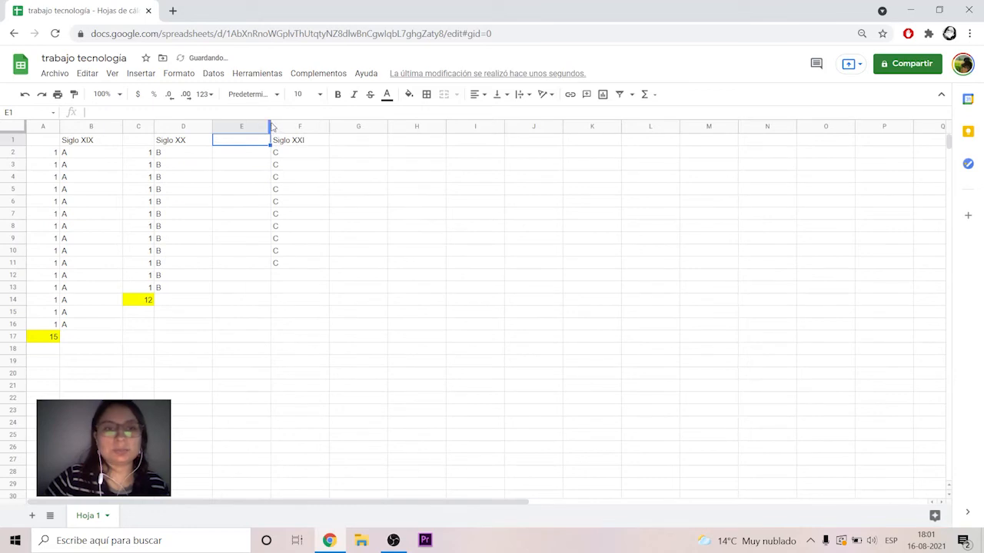
{"action": "left_click_drag", "start_coordinate": [271, 127], "coordinate": [248, 129]}
{"action": "left_click", "coordinate": [236, 157]}
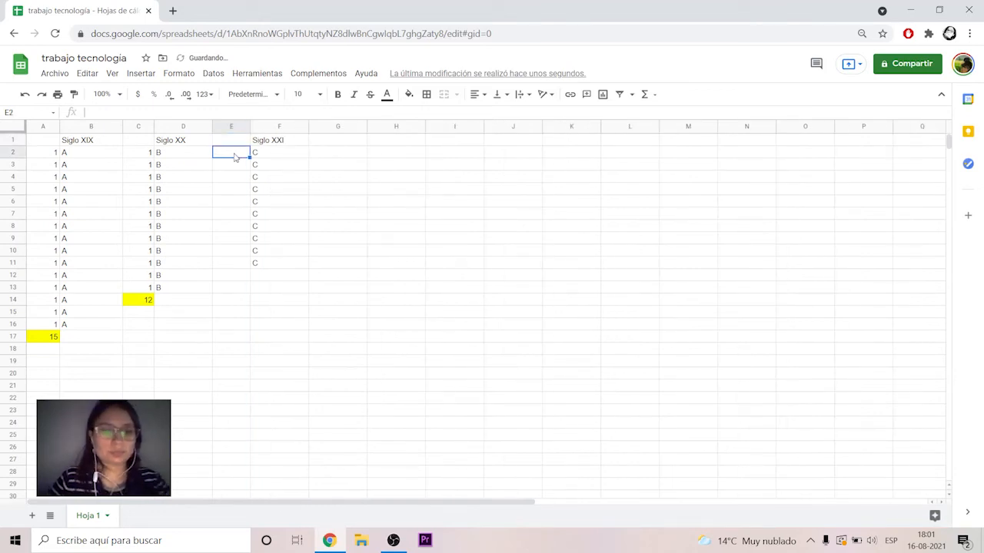
Fill cells E2 to E11, beside the Siglo XXI entries, with the number 1, one per cell
{"action": "type", "text": "1"}
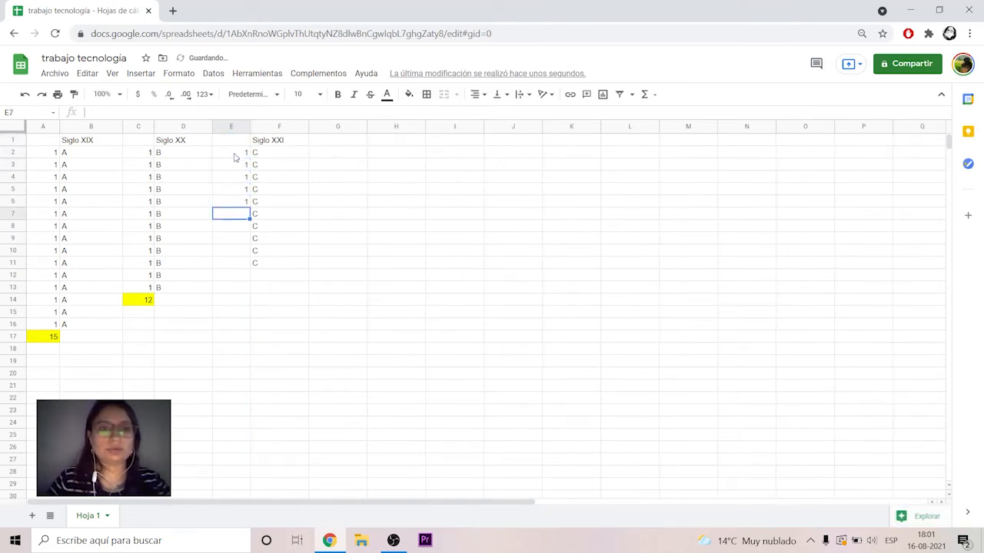
{"action": "type", "text": " 1 1 1 1 1"}
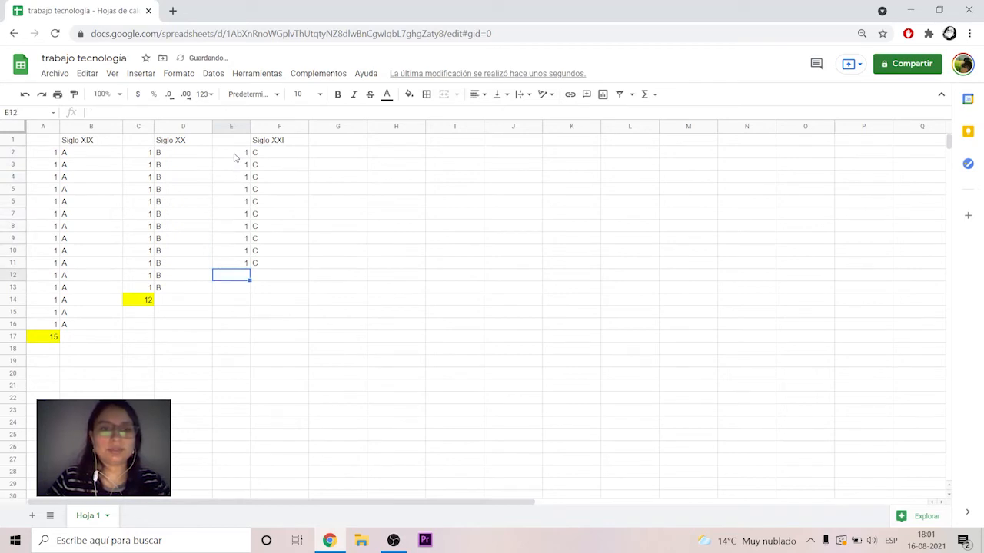
{"action": "type", "text": " 1 1 1 1 =S"}
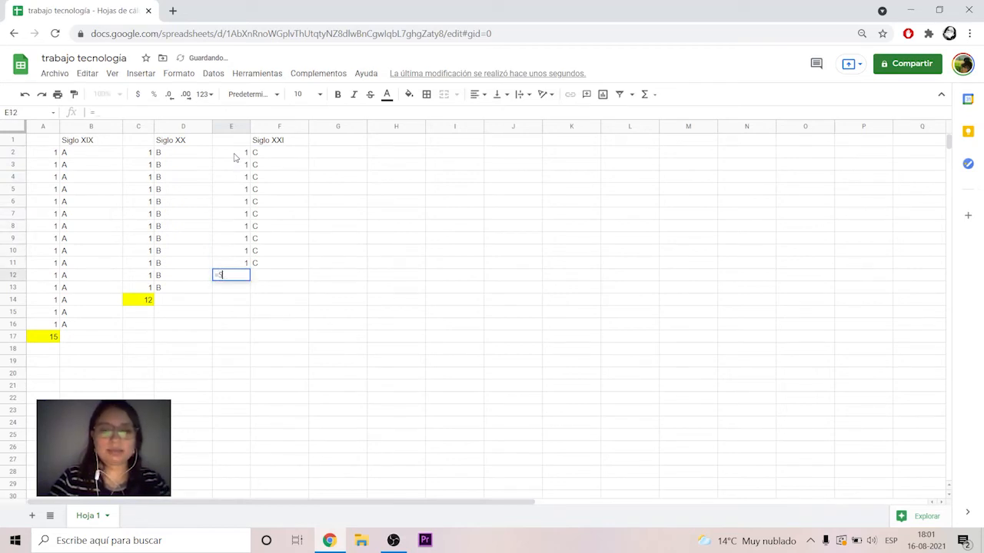
Total the Siglo XXI ones in E12 with the formula =SUMA(E2:E11)
{"action": "type", "text": "UMA("}
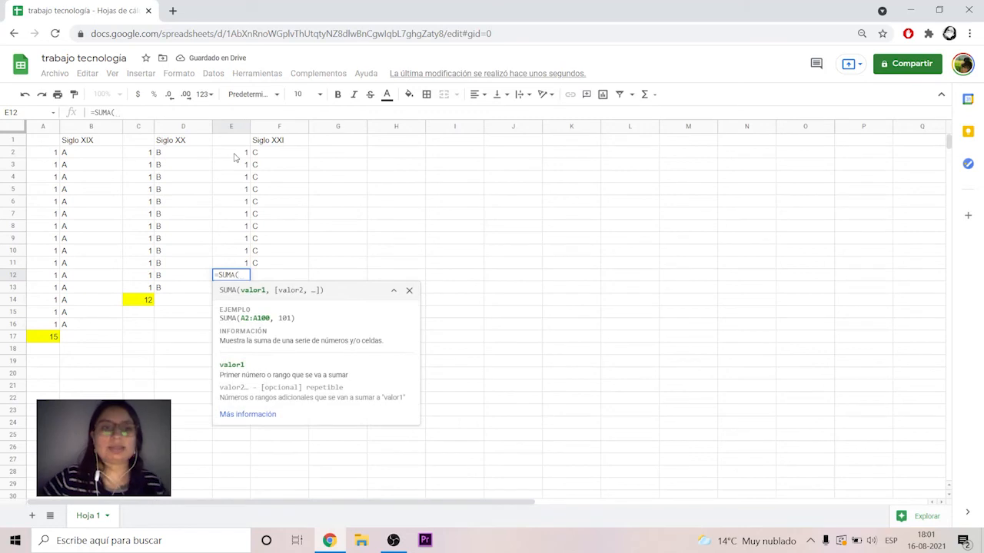
{"action": "left_click", "coordinate": [235, 156]}
{"action": "left_click_drag", "start_coordinate": [245, 156], "coordinate": [243, 262]}
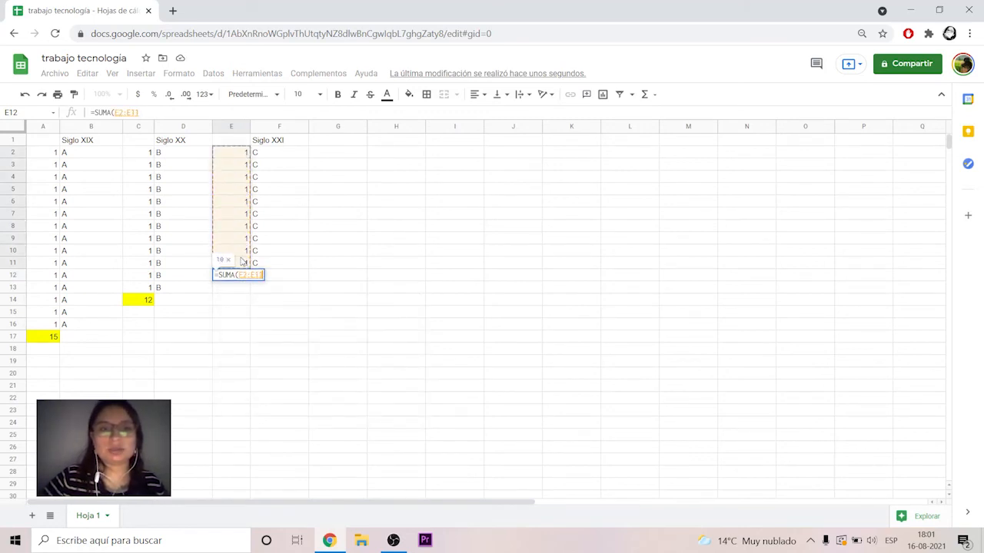
{"action": "type", "text": ")"}
{"action": "key", "text": "Return"}
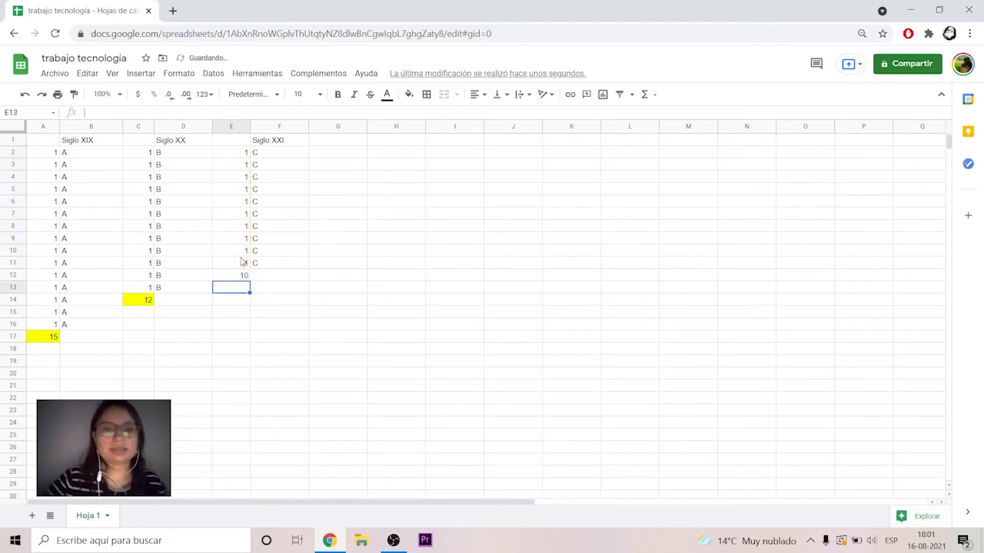
Give the Siglo XXI total in E12 a yellow fill
{"action": "left_click", "coordinate": [236, 277]}
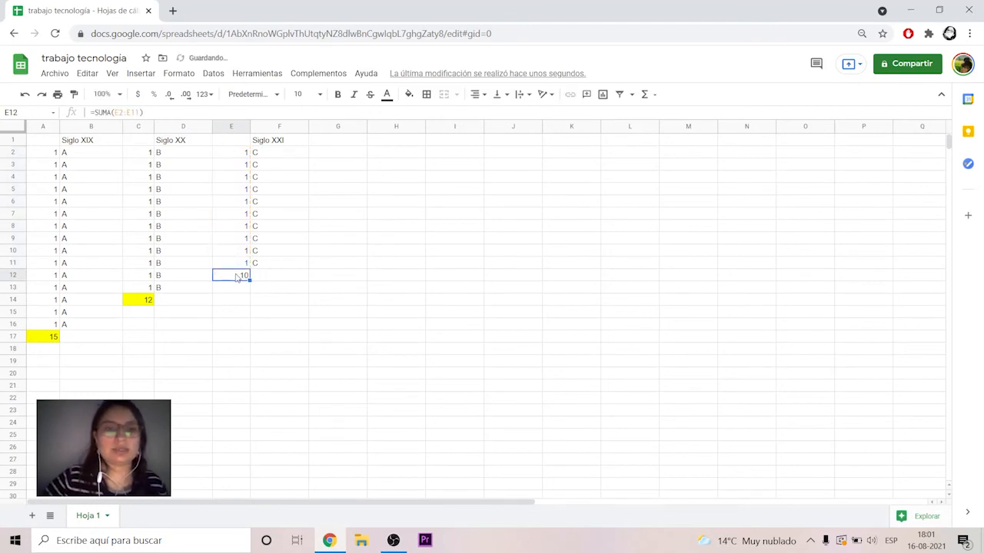
{"action": "left_click", "coordinate": [409, 94]}
{"action": "left_click", "coordinate": [452, 153]}
{"action": "left_click", "coordinate": [495, 277]}
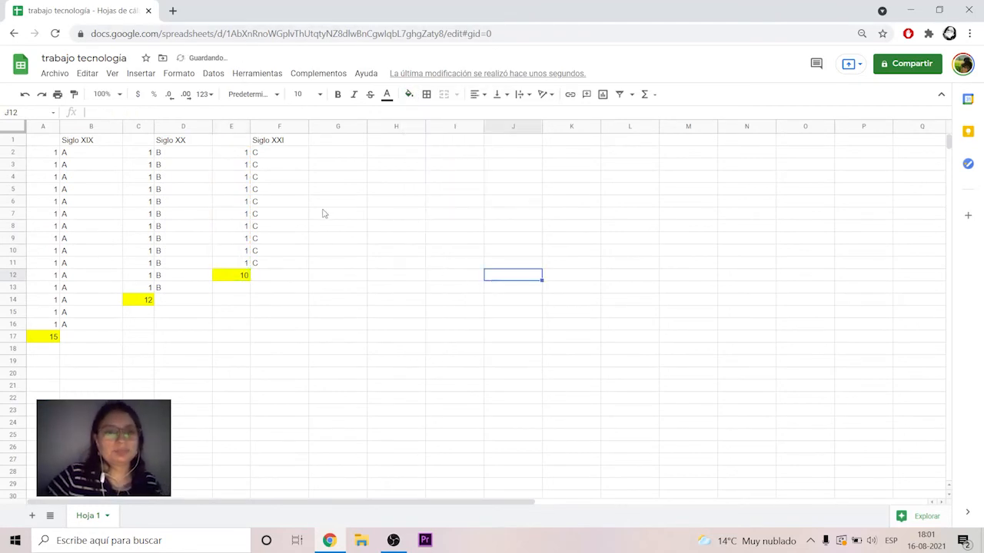
Enter the summary headings Siglo XIX, Siglo XX and Siglo XXI in cells H3, I3 and J3
{"action": "left_click", "coordinate": [376, 169]}
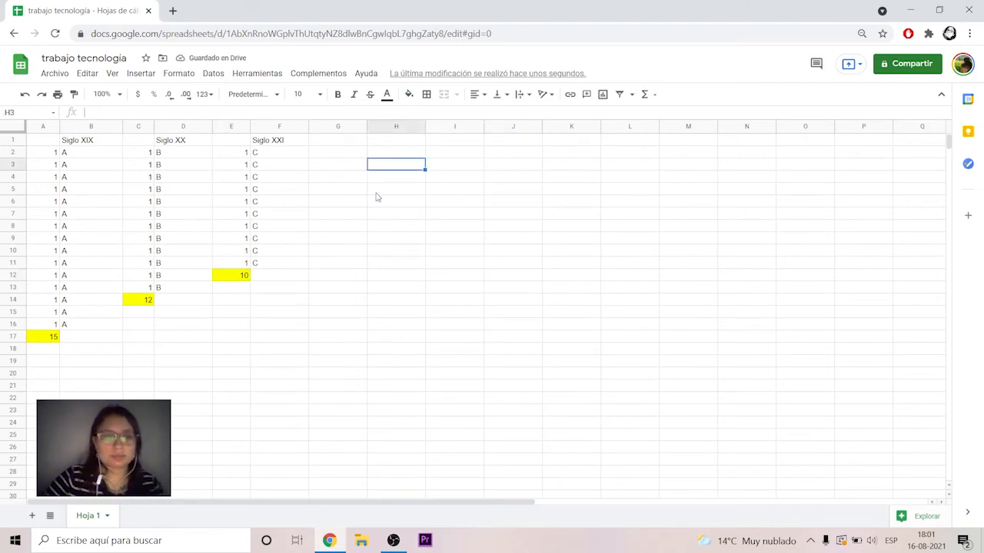
{"action": "type", "text": "sIGLO"}
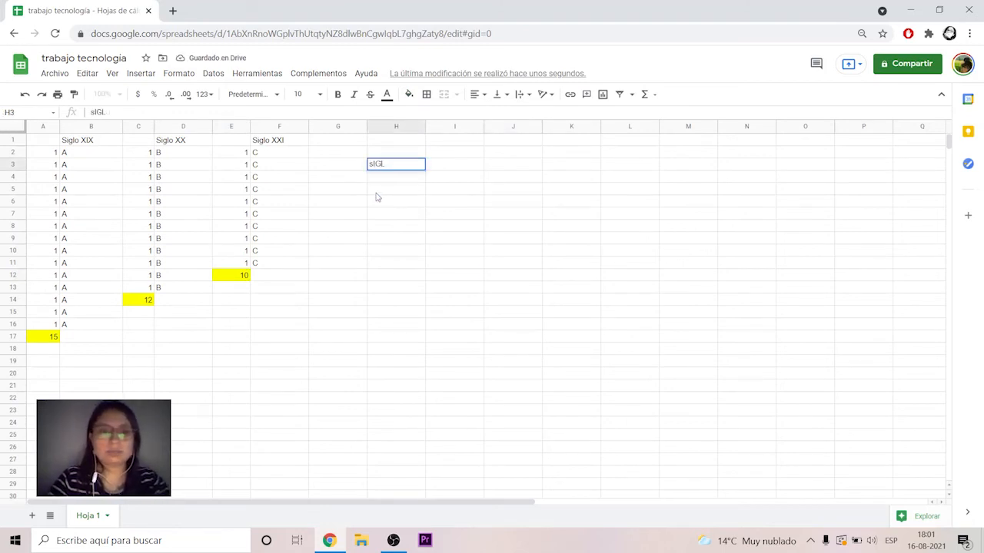
{"action": "key", "text": "BackSpace"}
{"action": "key", "text": "BackSpace"}
{"action": "key", "text": "BackSpace"}
{"action": "key", "text": "BackSpace"}
{"action": "key", "text": "Caps_Lock"}
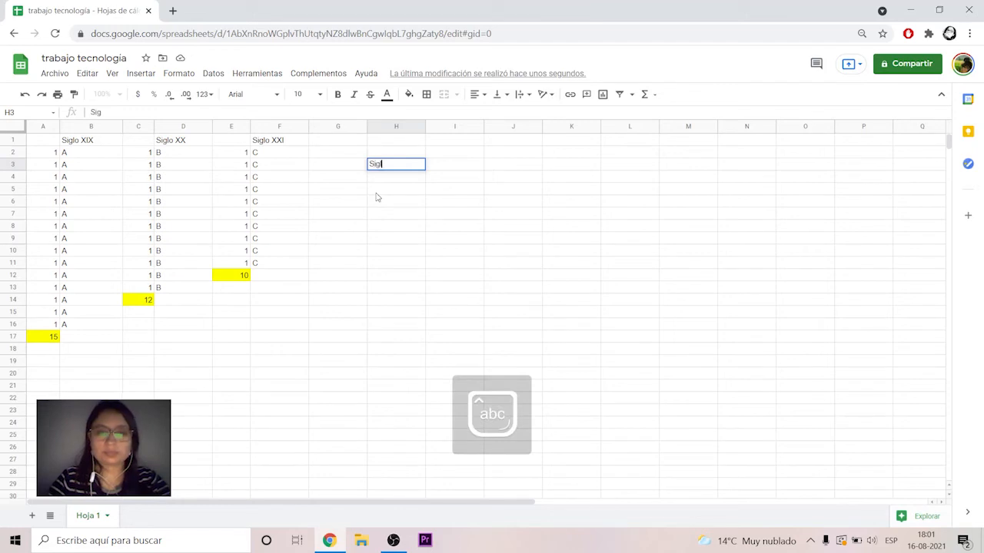
{"action": "type", "text": "Siglo XIX"}
{"action": "key", "text": "Tab"}
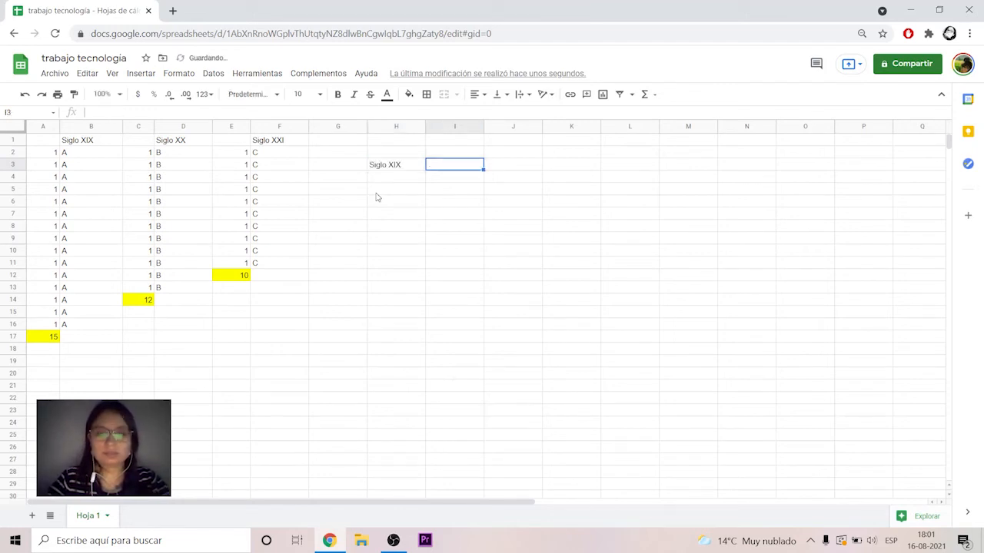
{"action": "type", "text": "Siglo XX"}
{"action": "key", "text": "Tab"}
{"action": "type", "text": "Sigl"}
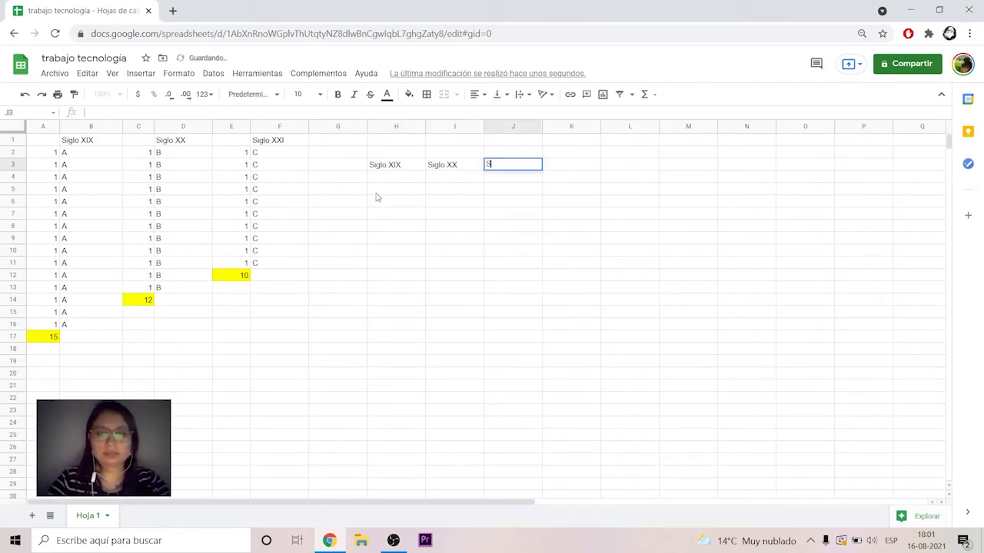
{"action": "type", "text": "o XXI"}
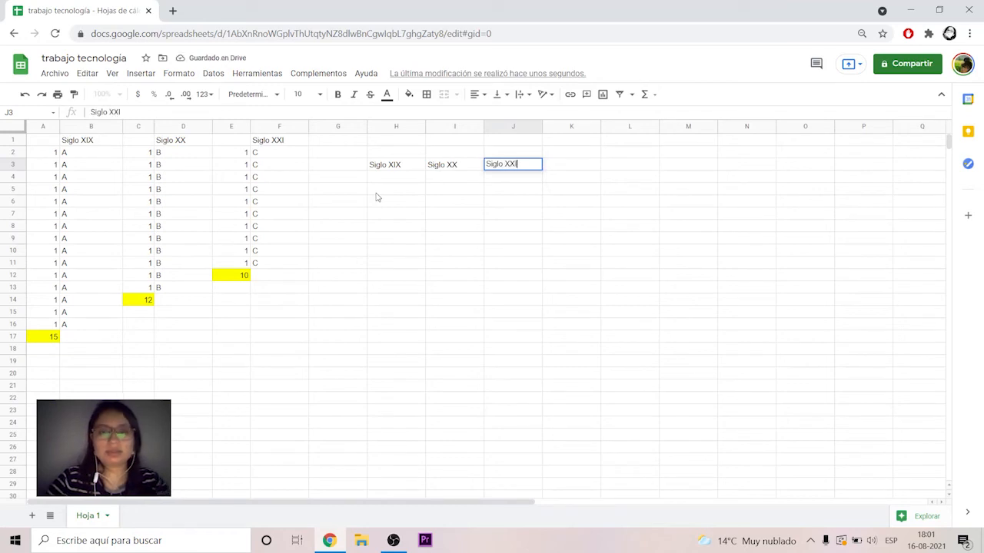
{"action": "key", "text": "Return"}
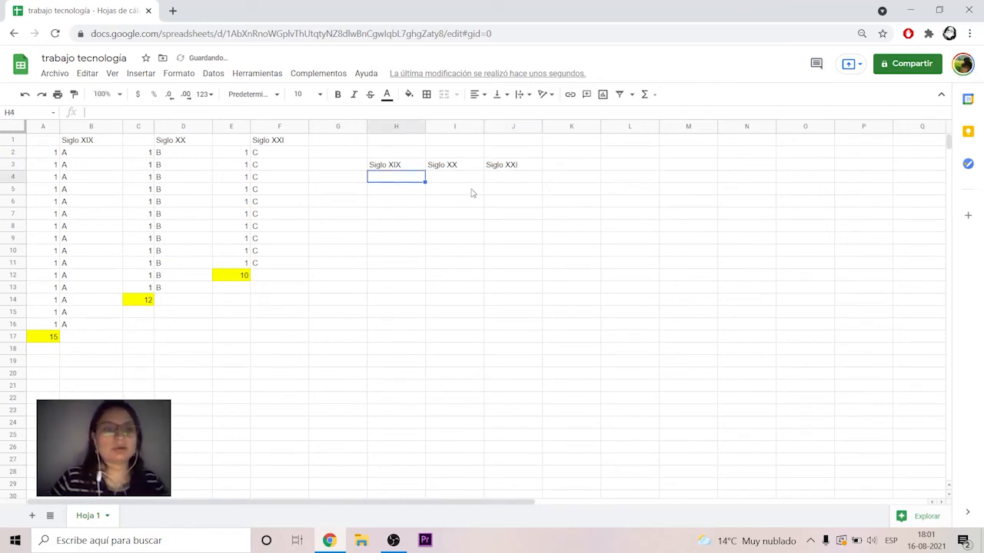
Enter the totals 15, 12 and 10 beneath the summary headings in H4, I4 and J4
{"action": "type", "text": "15"}
{"action": "key", "text": "Tab"}
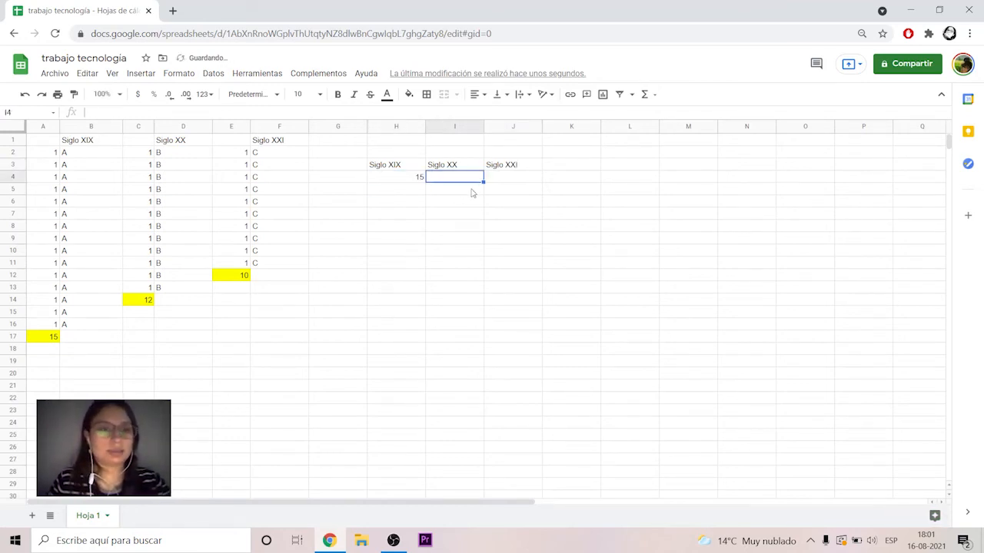
{"action": "type", "text": "1"}
{"action": "key", "text": "Tab"}
{"action": "type", "text": "1"}
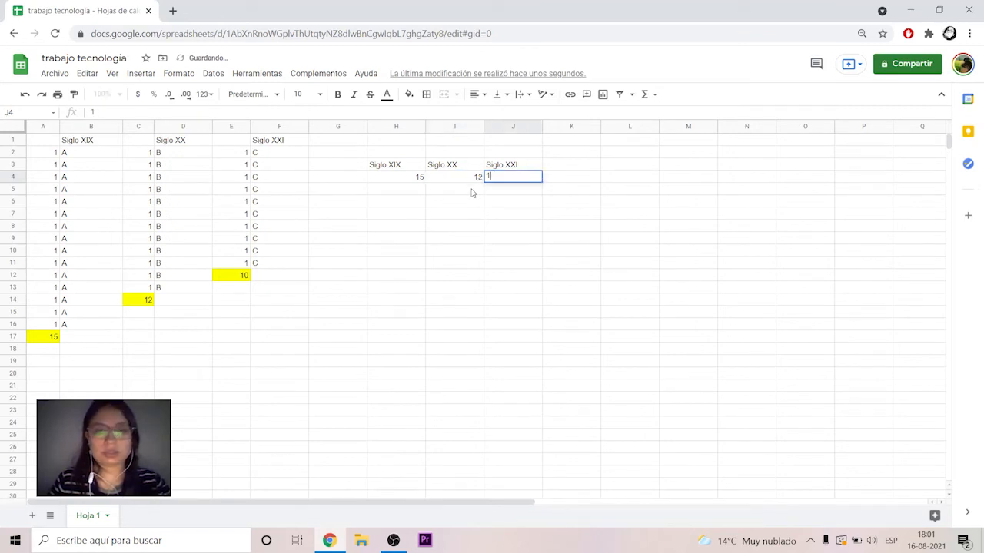
{"action": "type", "text": "0"}
{"action": "left_click", "coordinate": [492, 222]}
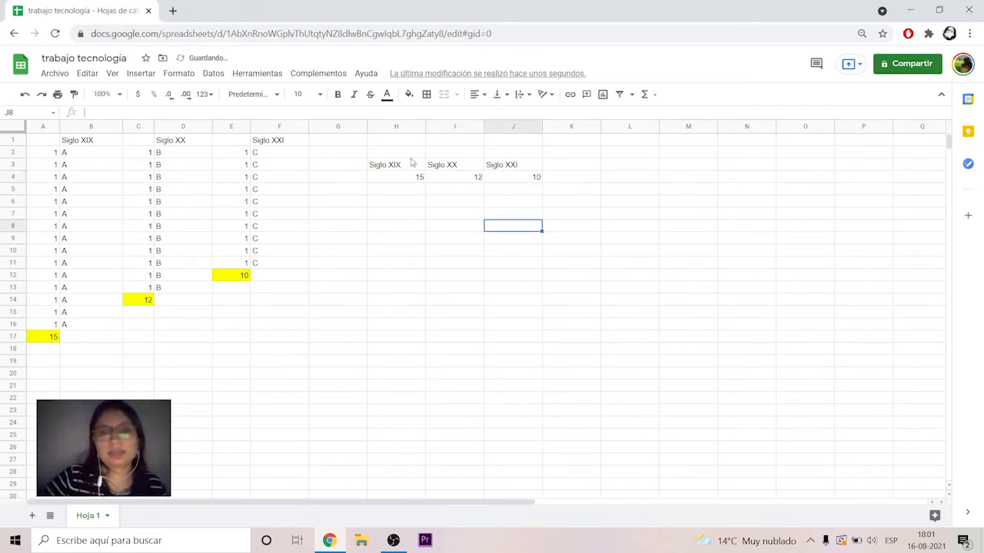
Insert a chart from the summary table H3:J4 and set its type to line chart (Gráfico de líneas)
{"action": "left_click_drag", "start_coordinate": [411, 165], "coordinate": [523, 185]}
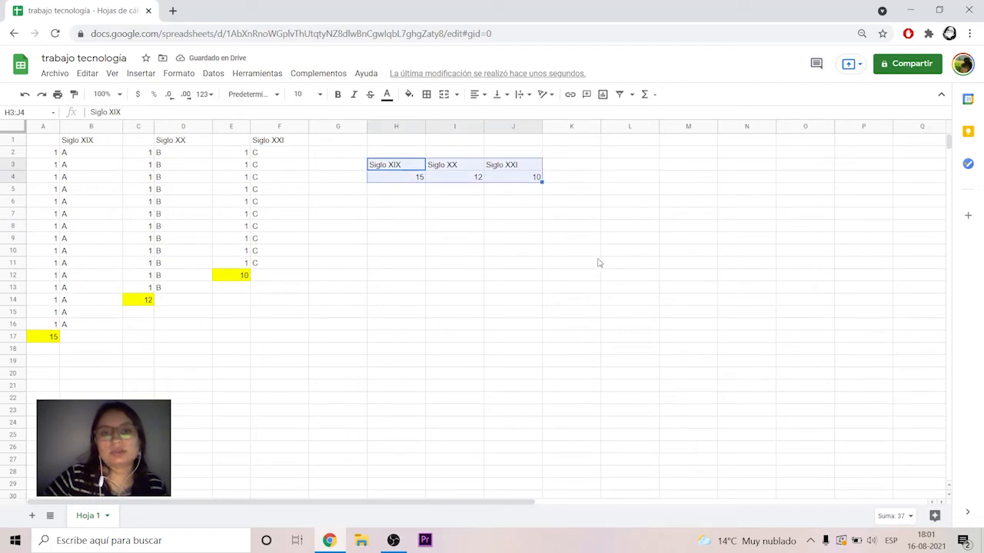
{"action": "left_click", "coordinate": [141, 75]}
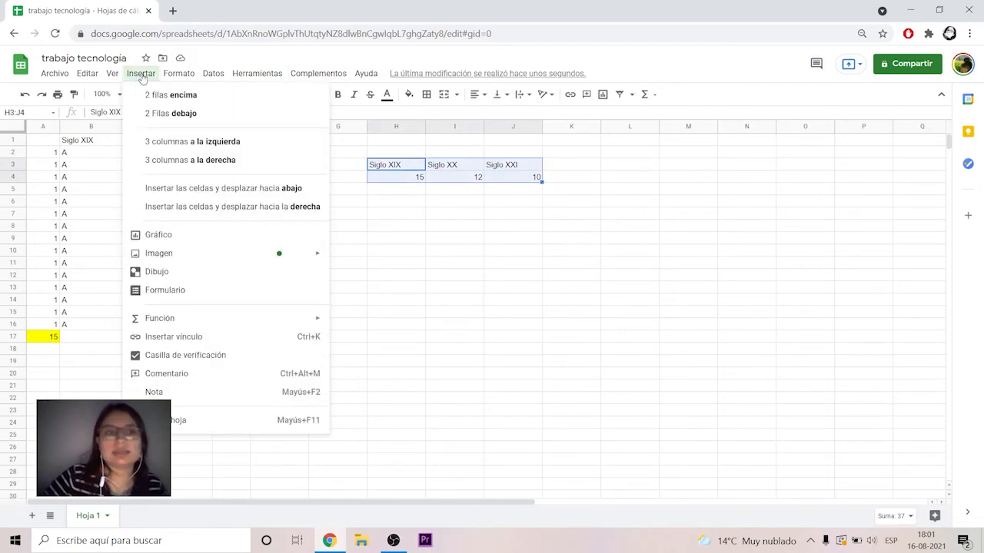
{"action": "left_click", "coordinate": [166, 238]}
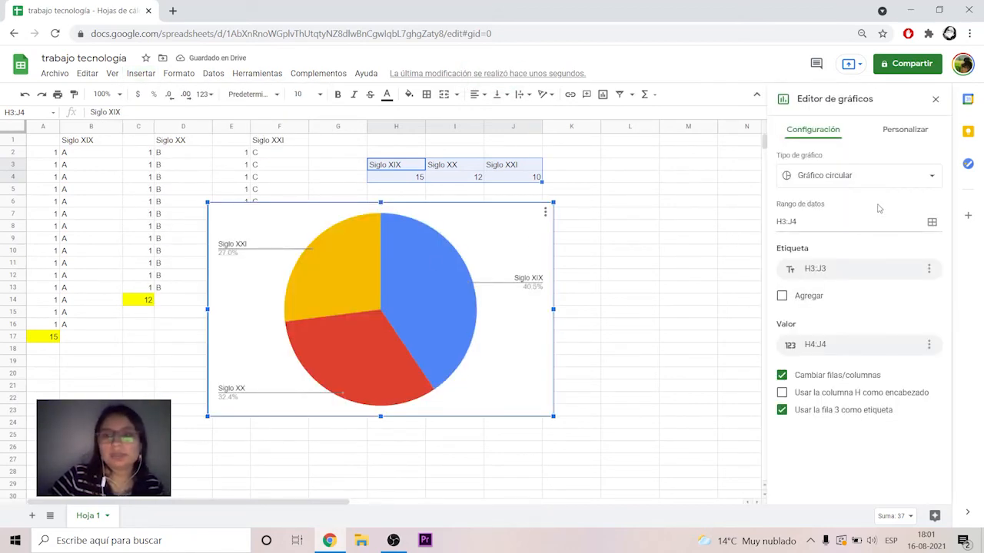
{"action": "left_click", "coordinate": [872, 182]}
{"action": "scroll", "coordinate": [815, 307], "scroll_direction": "down", "scroll_amount": 1}
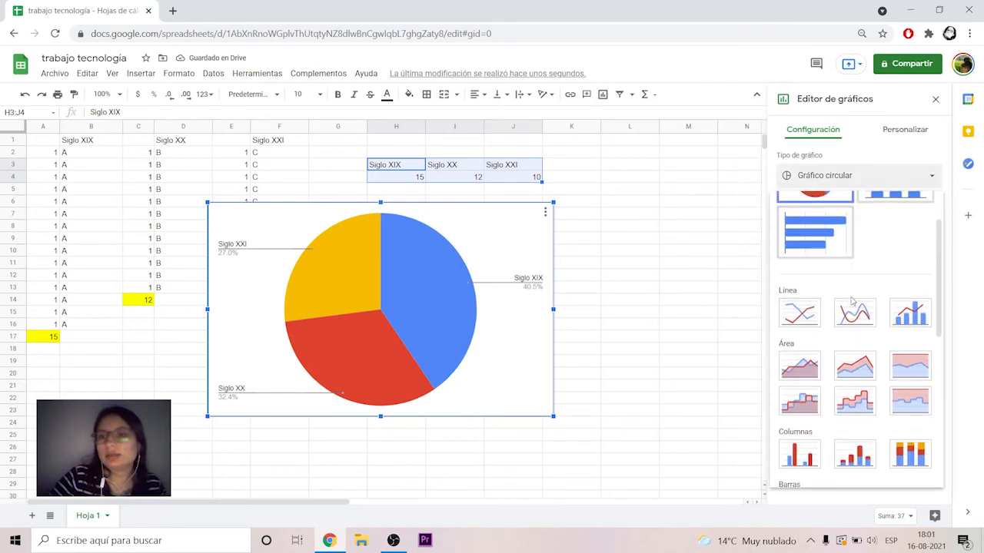
{"action": "left_click", "coordinate": [800, 313]}
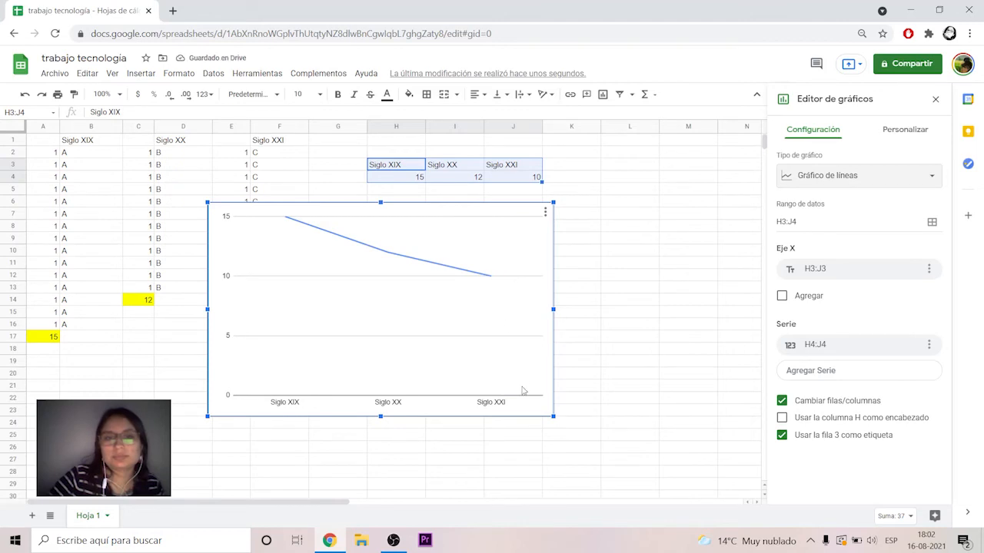
Shrink the line chart to about three quarters of its size and place it just below the summary table
{"action": "left_click_drag", "start_coordinate": [553, 419], "coordinate": [464, 350]}
{"action": "left_click_drag", "start_coordinate": [402, 301], "coordinate": [564, 288]}
{"action": "left_click", "coordinate": [654, 339]}
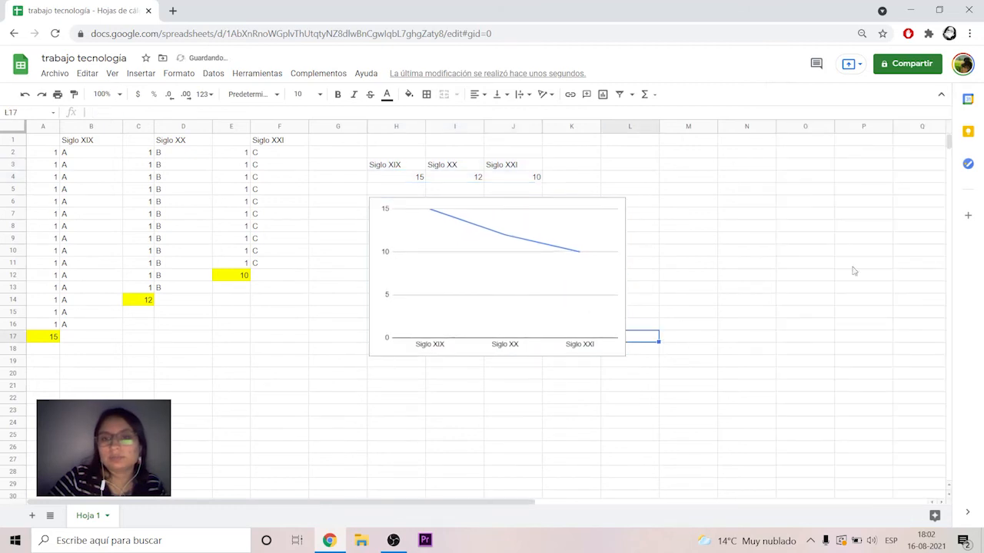
{"action": "left_click", "coordinate": [823, 307]}
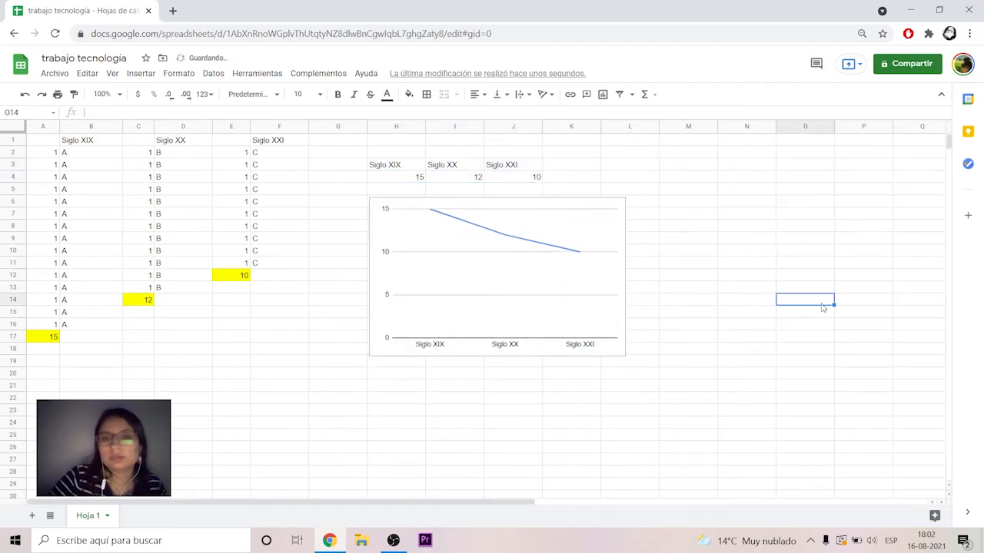
{"action": "left_click", "coordinate": [738, 254]}
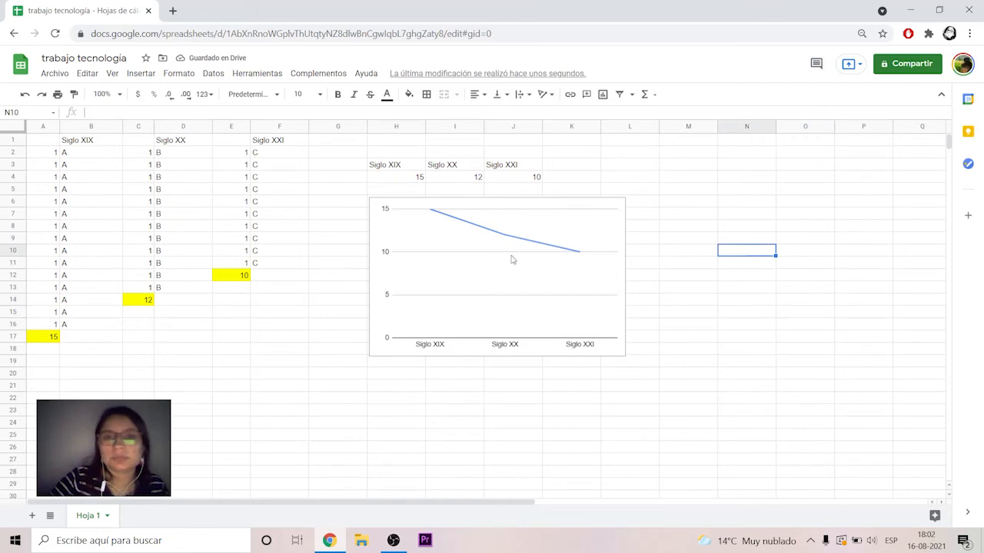
Insert a second chart from the summary table H3:J4, keeping the pie type (Gráfico circular)
{"action": "left_click_drag", "start_coordinate": [379, 165], "coordinate": [541, 181]}
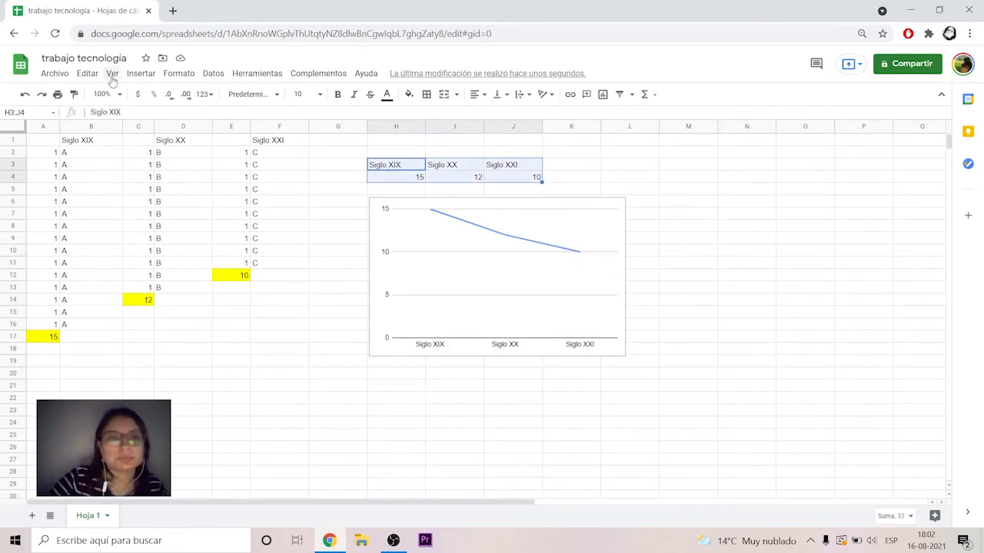
{"action": "left_click", "coordinate": [136, 78]}
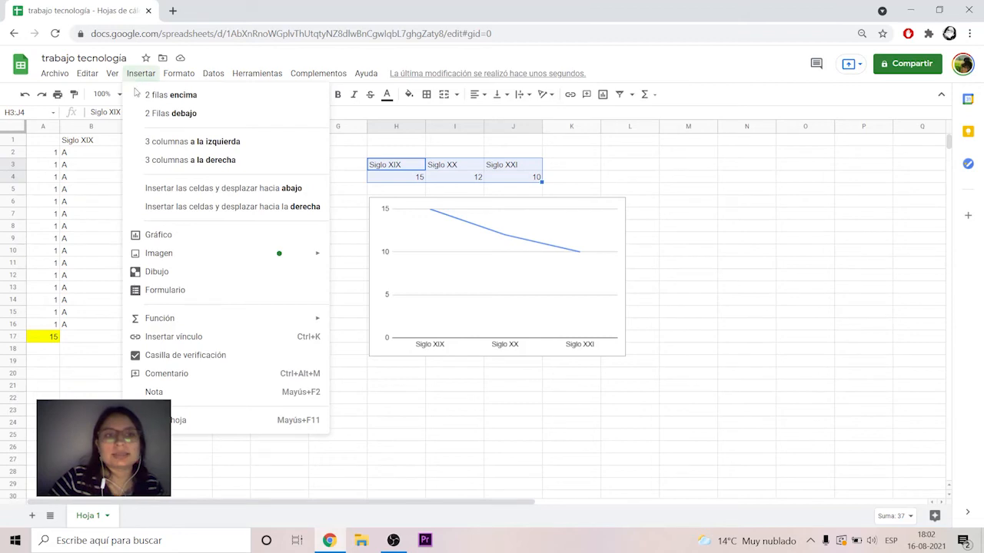
{"action": "left_click", "coordinate": [173, 241]}
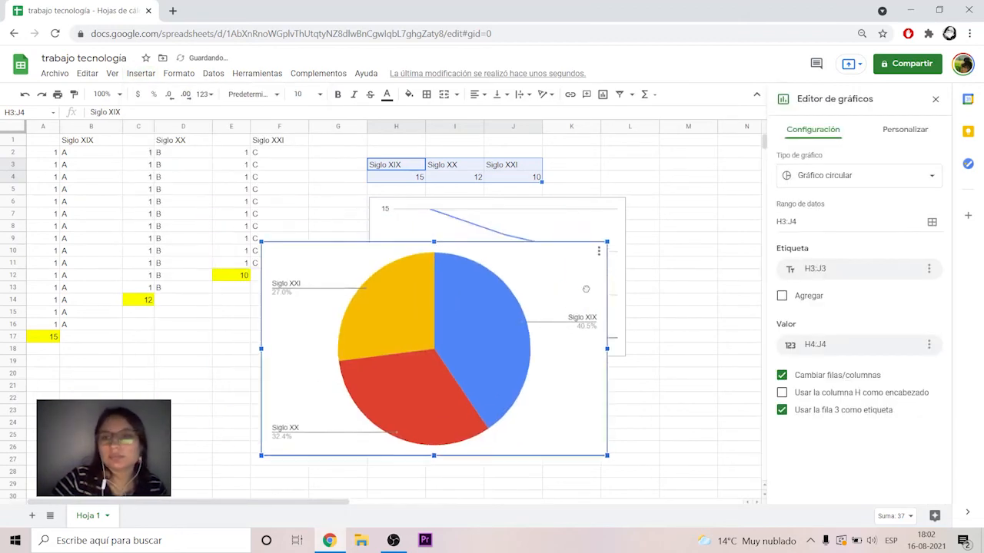
Set the pie chart's legend position to Abajo and close the chart editor
{"action": "left_click", "coordinate": [907, 132]}
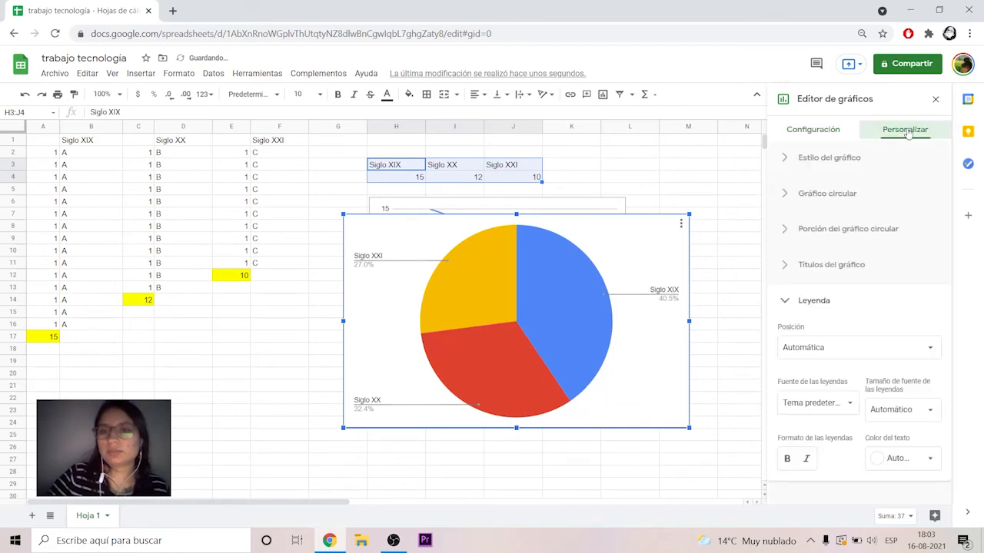
{"action": "left_click", "coordinate": [796, 304]}
{"action": "left_click", "coordinate": [785, 303]}
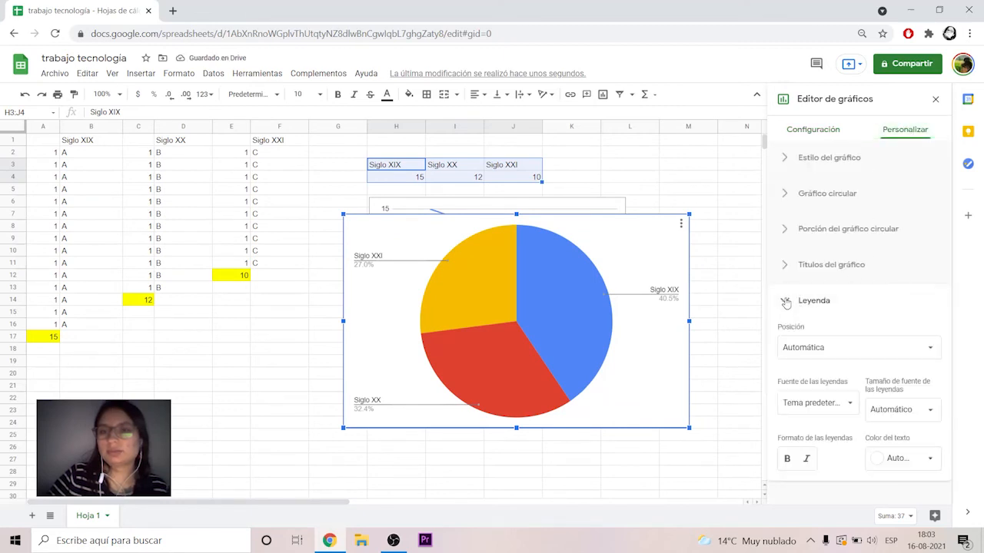
{"action": "left_click", "coordinate": [816, 358]}
{"action": "left_click", "coordinate": [812, 254]}
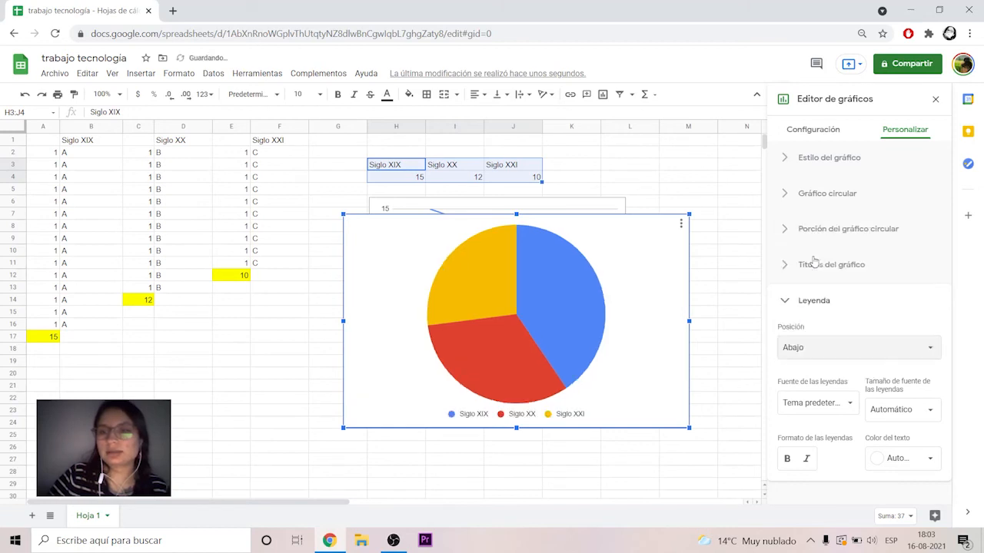
{"action": "left_click", "coordinate": [935, 100]}
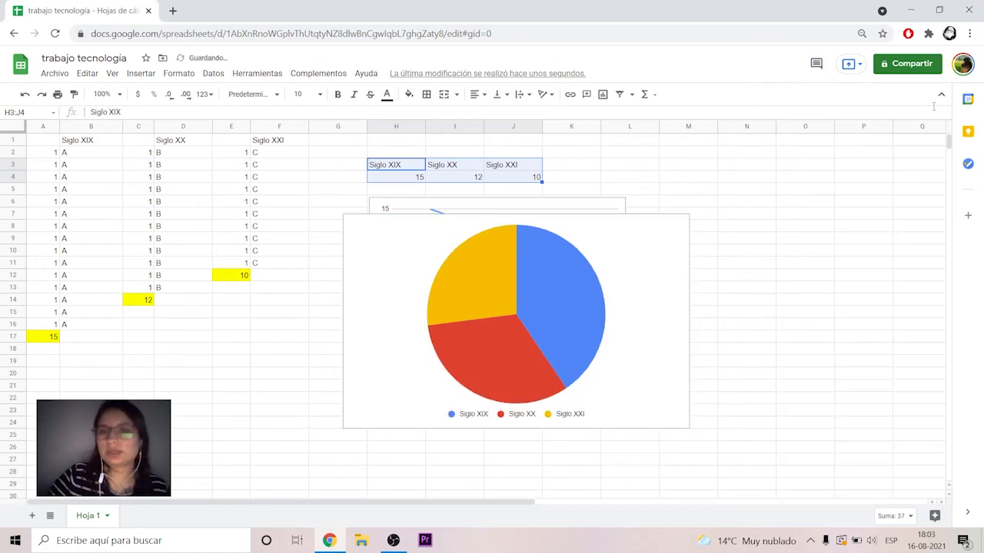
Shrink the pie chart to about three quarters of its size and place it just to the right of the line chart, level with it
{"action": "left_click", "coordinate": [662, 386]}
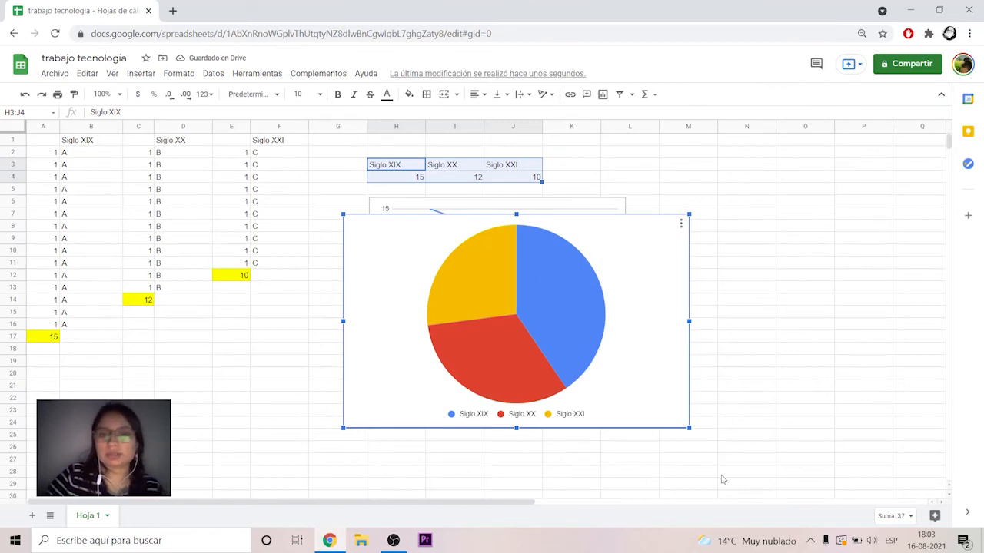
{"action": "left_click_drag", "start_coordinate": [691, 431], "coordinate": [589, 374]}
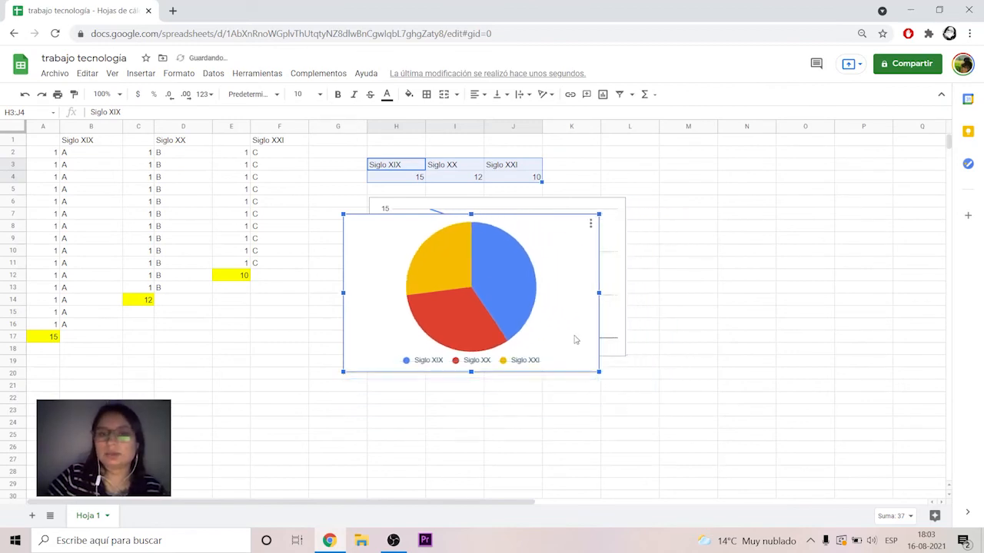
{"action": "left_click_drag", "start_coordinate": [576, 335], "coordinate": [876, 323]}
{"action": "left_click", "coordinate": [804, 473]}
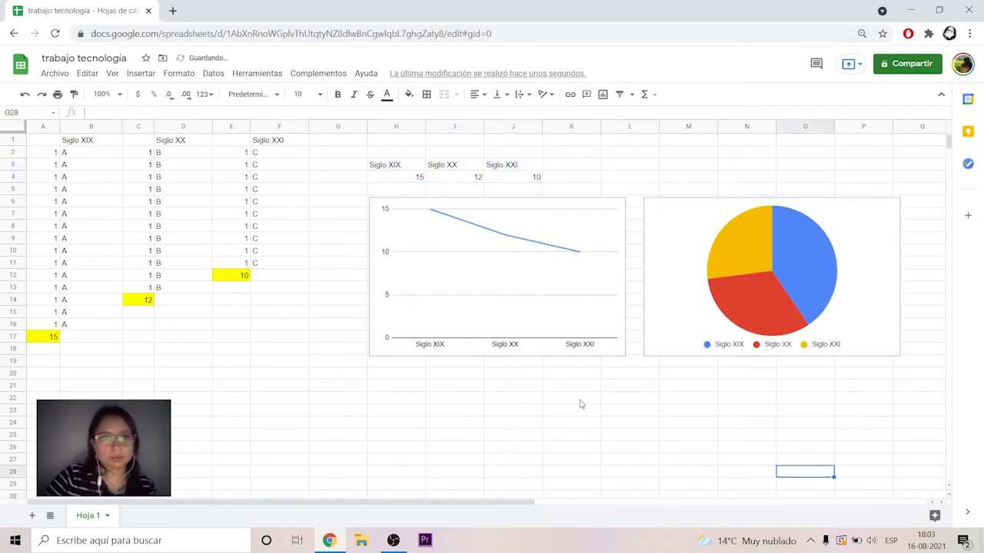
{"action": "left_click", "coordinate": [743, 170]}
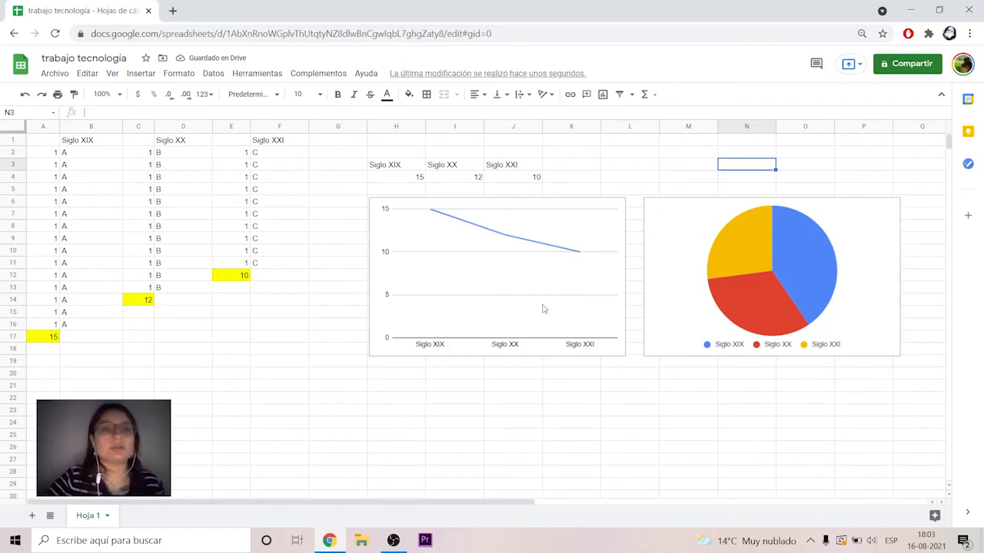
Switch to Google Presentaciones in a new browser tab, using the same Google account as the spreadsheet
{"action": "left_click", "coordinate": [173, 11]}
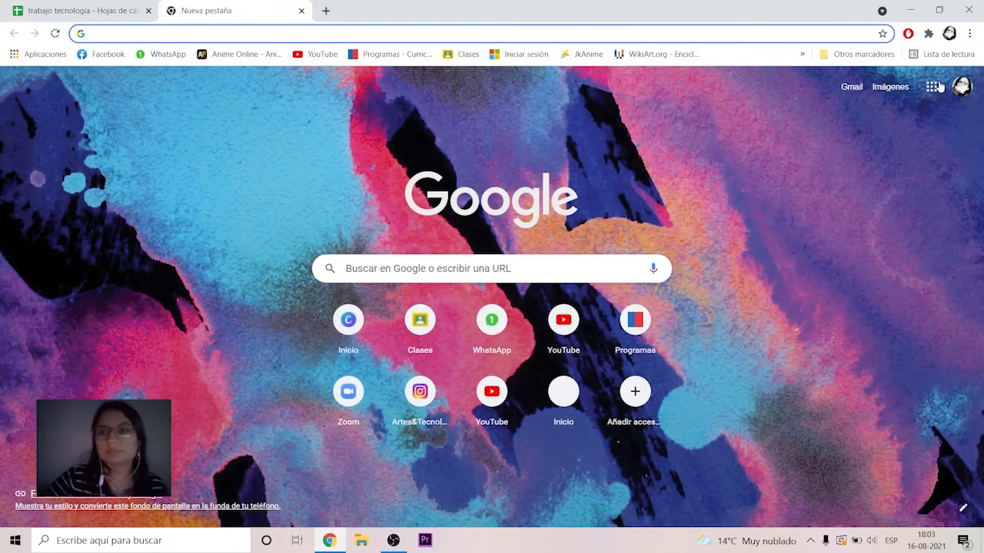
{"action": "left_click", "coordinate": [933, 86]}
{"action": "scroll", "coordinate": [907, 185], "scroll_direction": "down", "scroll_amount": 5}
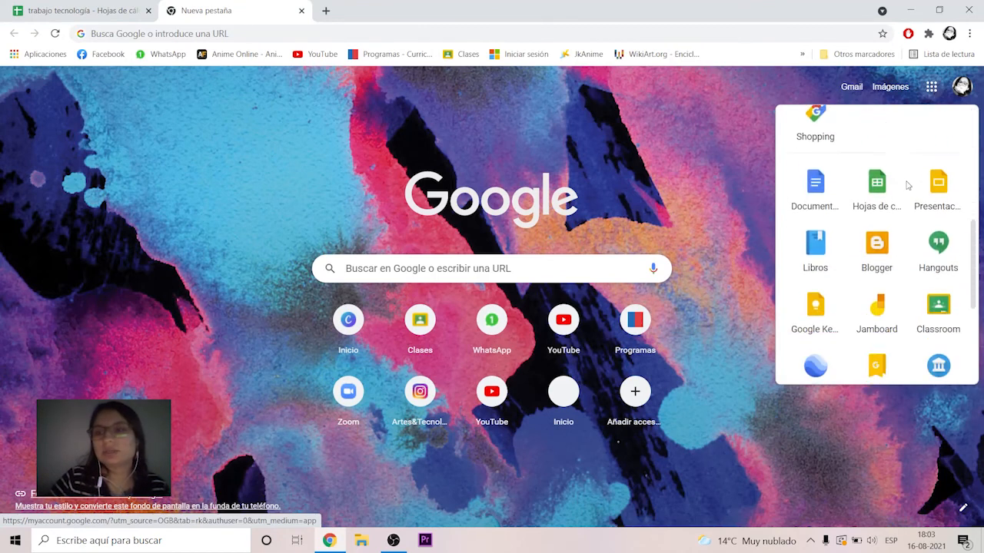
{"action": "scroll", "coordinate": [907, 185], "scroll_direction": "down", "scroll_amount": 1}
{"action": "left_click", "coordinate": [960, 83]}
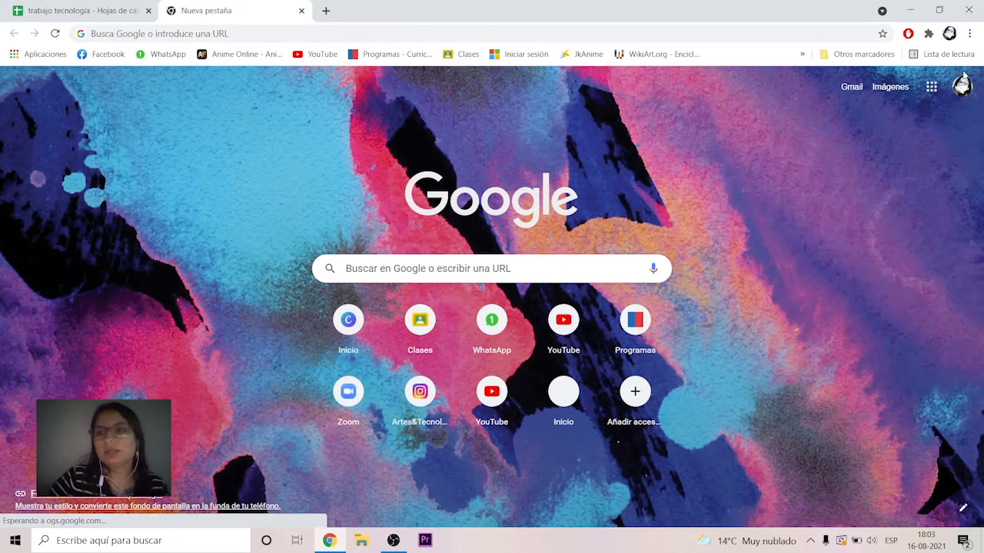
{"action": "left_click", "coordinate": [810, 272]}
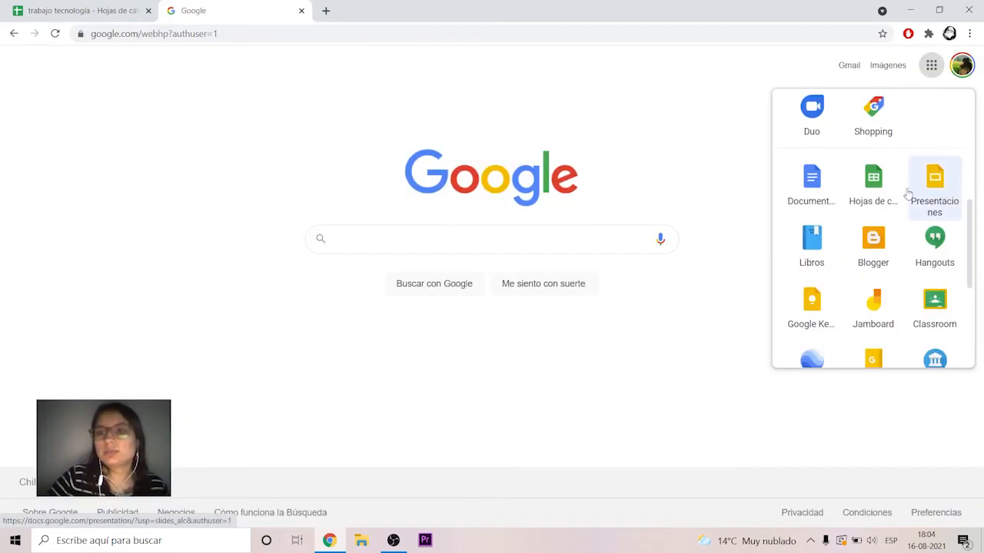
{"action": "left_click", "coordinate": [943, 185]}
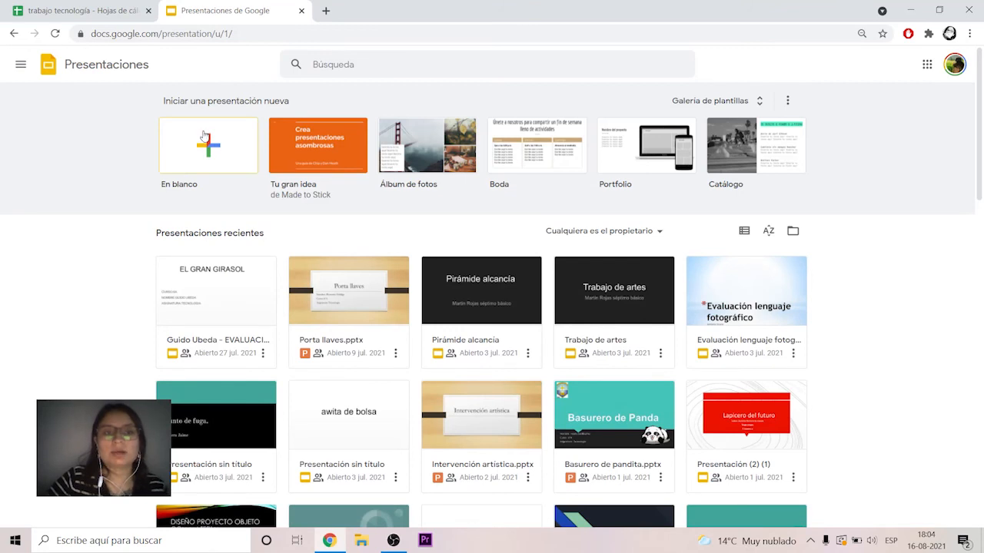
Create a blank presentation, look through the offered themes and close the theme list without choosing one
{"action": "left_click", "coordinate": [227, 146]}
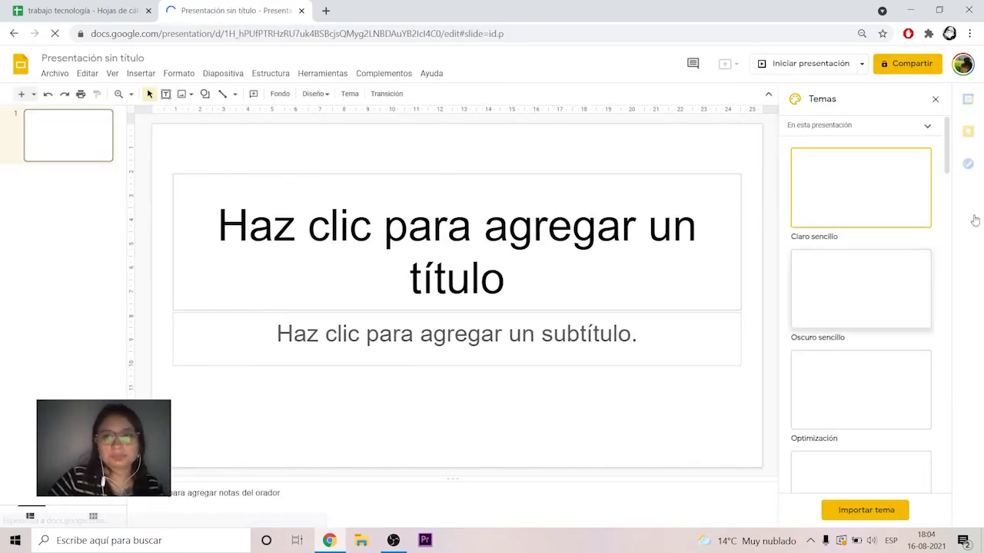
{"action": "scroll", "coordinate": [890, 146], "scroll_direction": "down", "scroll_amount": 6}
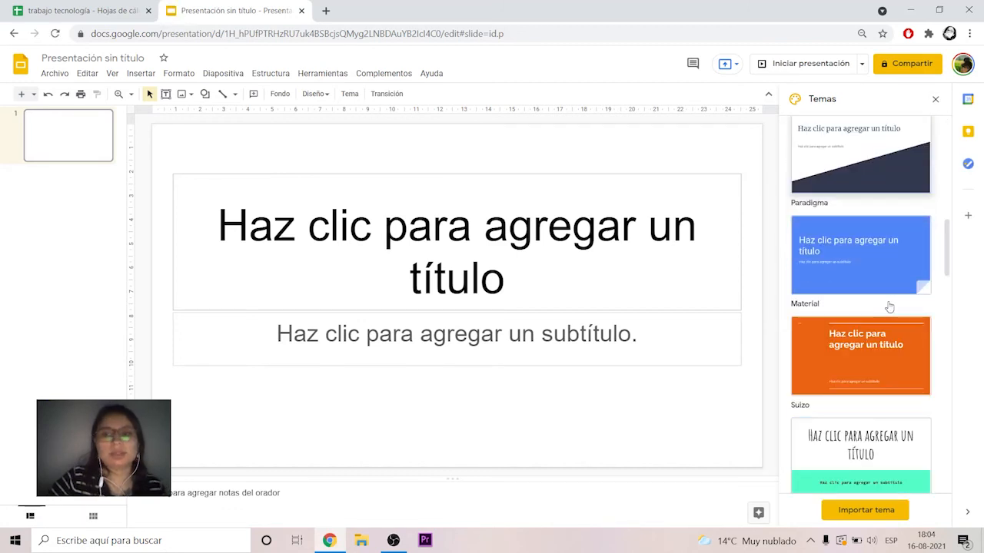
{"action": "scroll", "coordinate": [915, 192], "scroll_direction": "up", "scroll_amount": 6}
{"action": "left_click", "coordinate": [936, 100]}
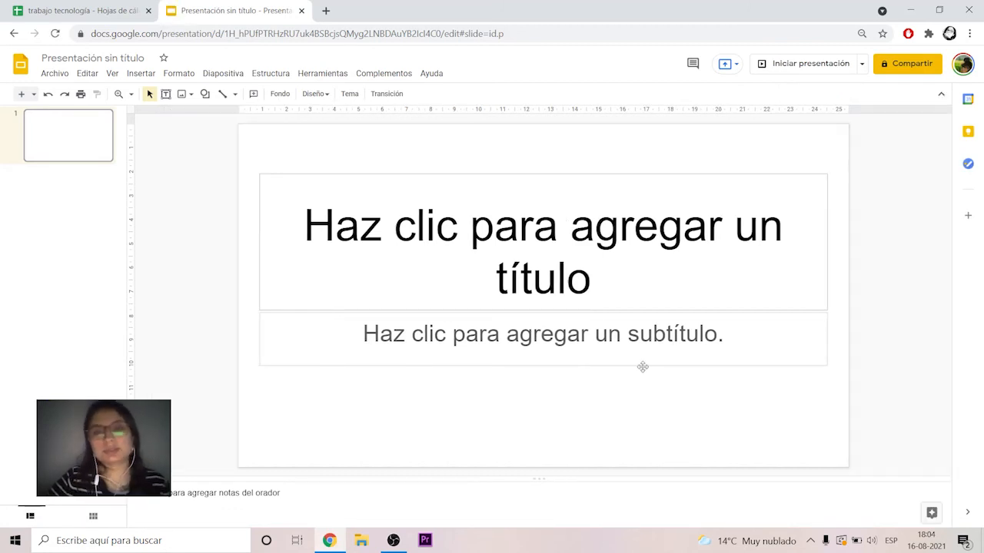
Fill in the first slide with the title "Portada" and the subtitle "nombre, curso, asignatura, logo del colegio"
{"action": "left_click", "coordinate": [590, 277]}
{"action": "type", "text": "Portada"}
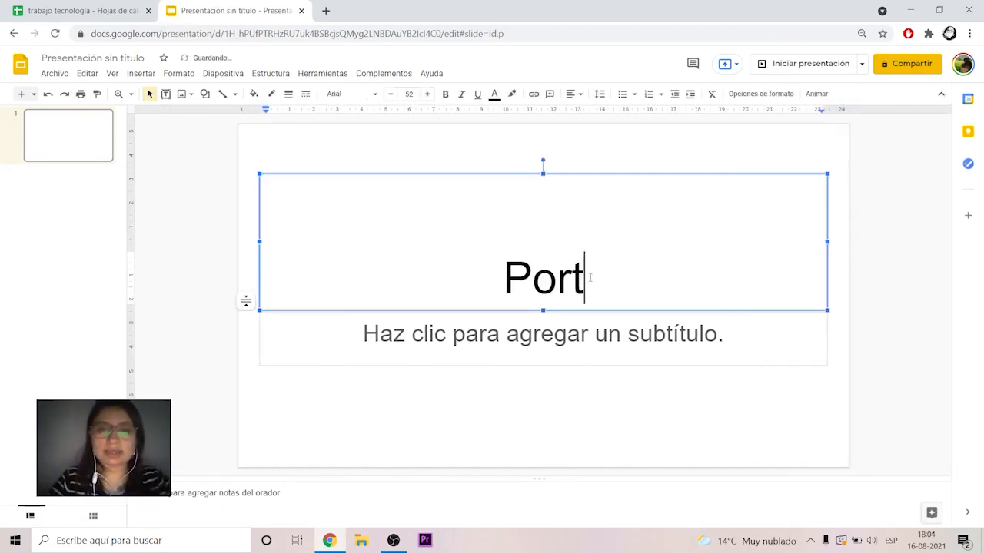
{"action": "left_click", "coordinate": [580, 338]}
{"action": "type", "text": "no"}
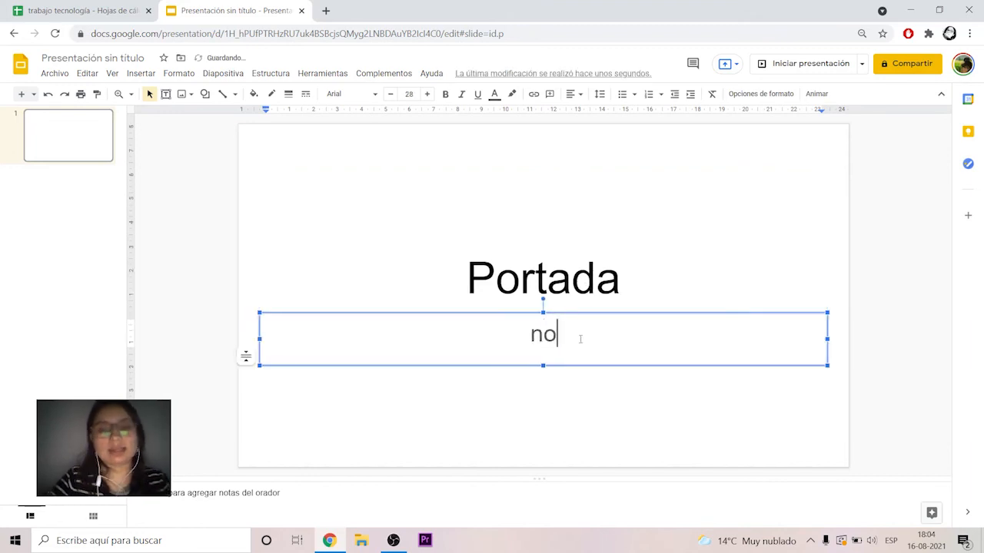
{"action": "type", "text": "mbre, curs"}
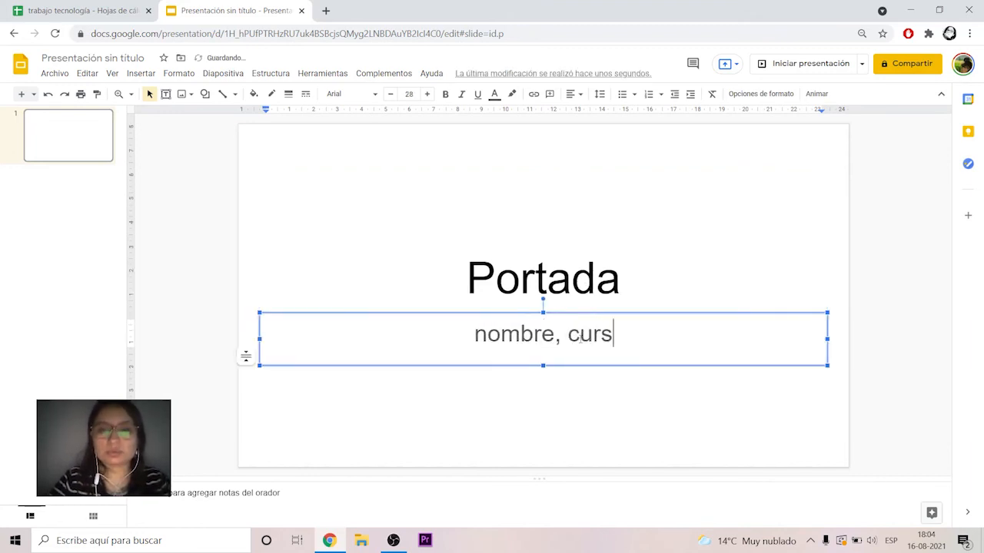
{"action": "type", "text": "o, asignatura,"}
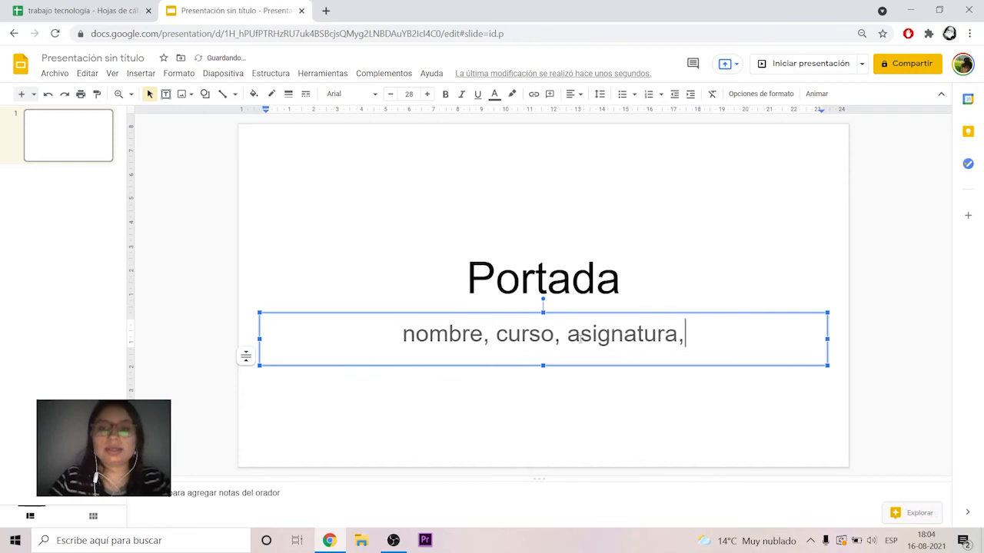
{"action": "type", "text": " logo del colegio"}
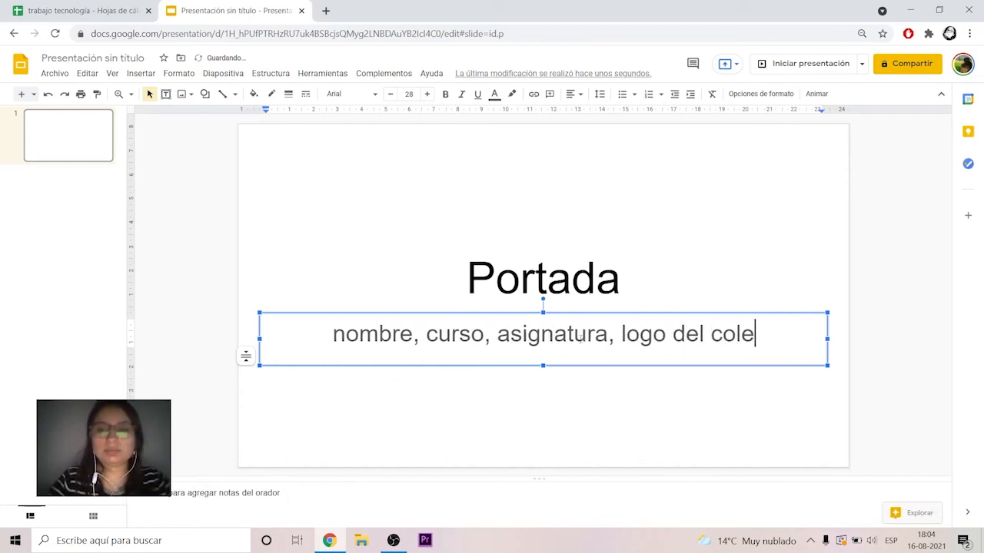